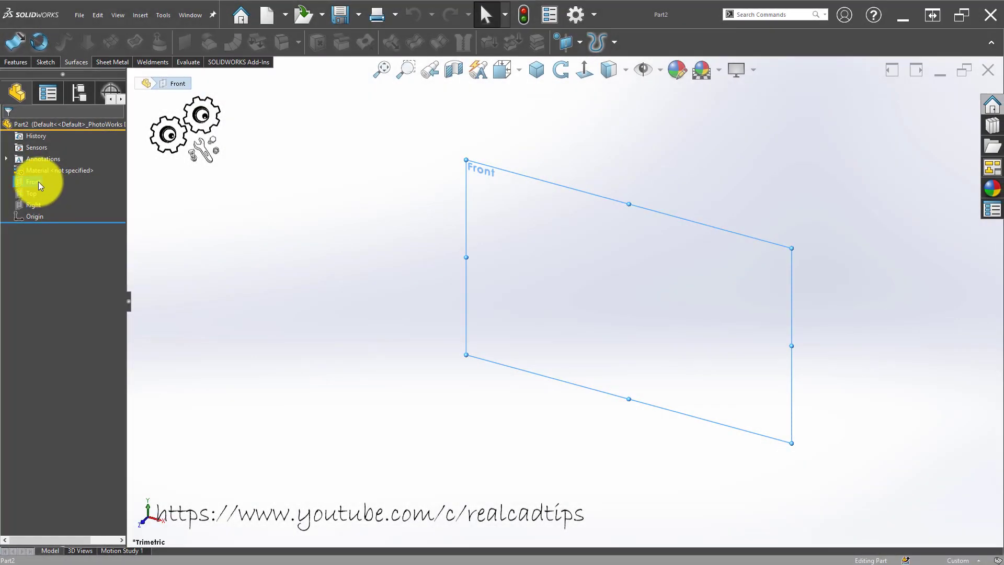
- Start a sketch on the Front plane and draw a circle centred on the origin
right_click(38, 181)
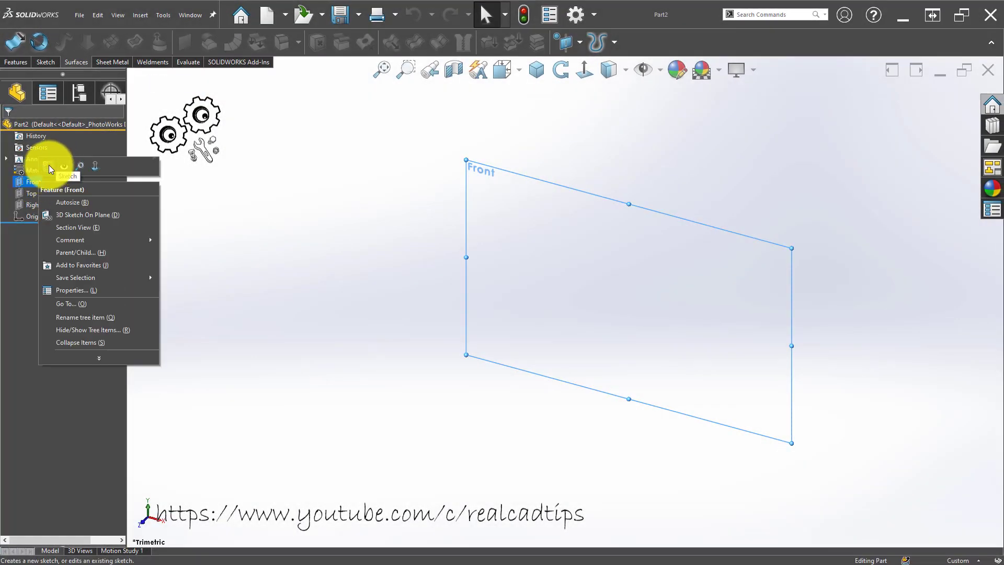
click(49, 165)
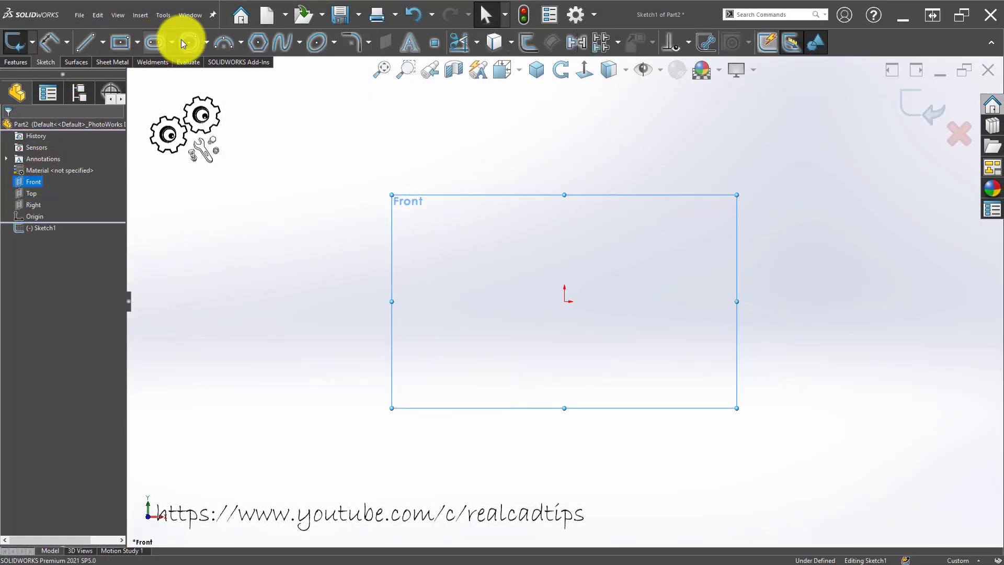
click(564, 301)
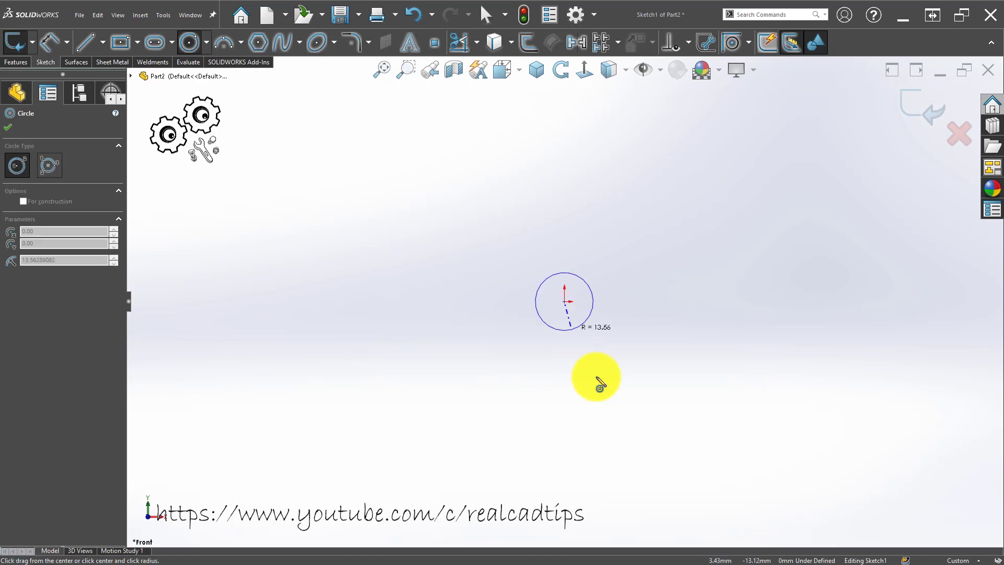
click(608, 390)
key(d)
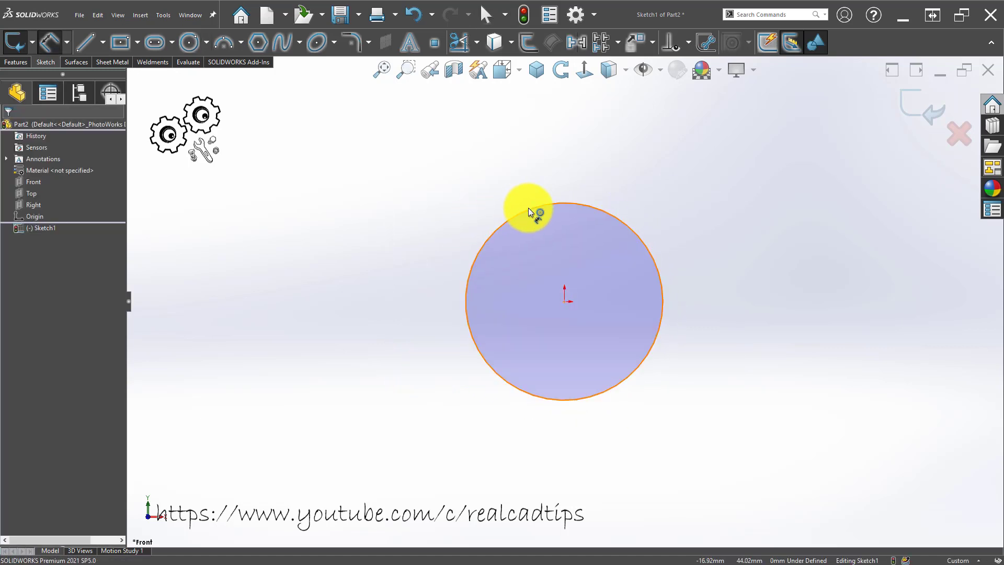
- Dimension the circle's diameter to 100 mm
click(528, 208)
click(519, 203)
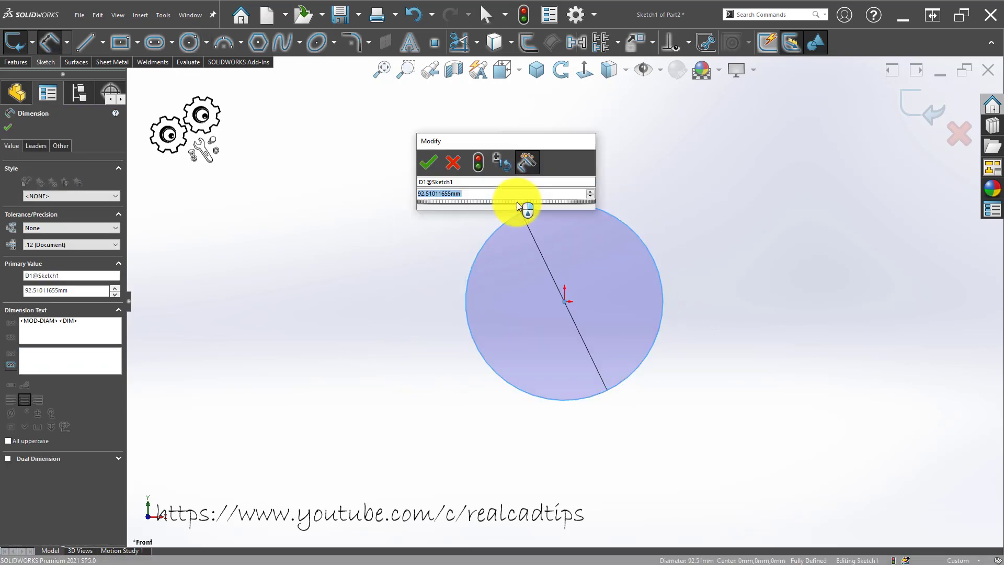
text(100)
key(Return)
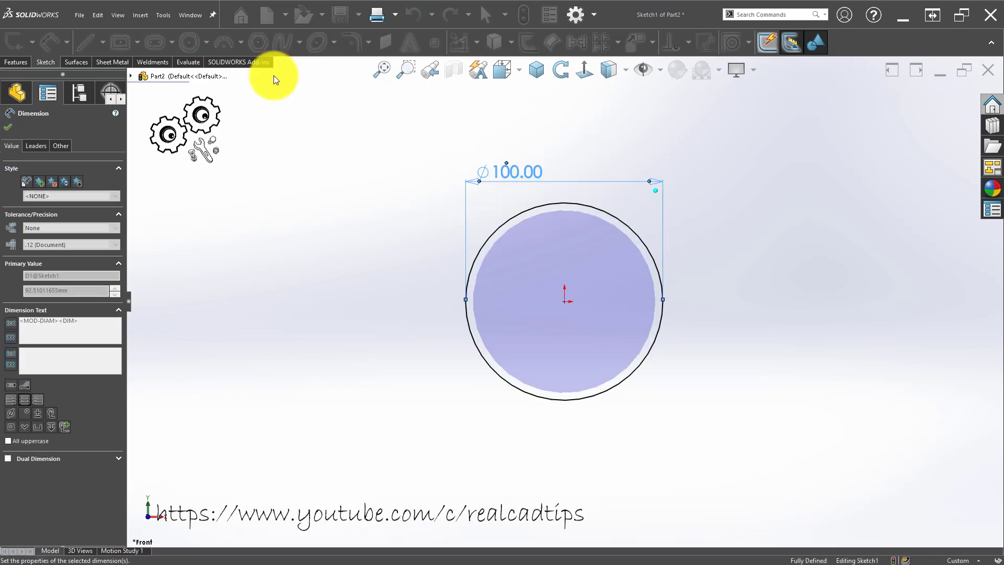
click(10, 126)
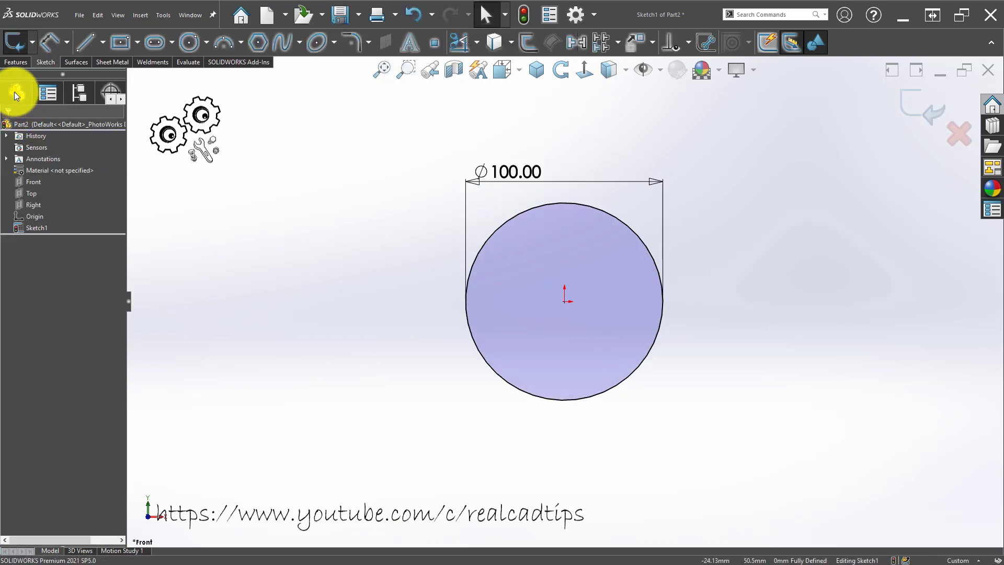
click(17, 62)
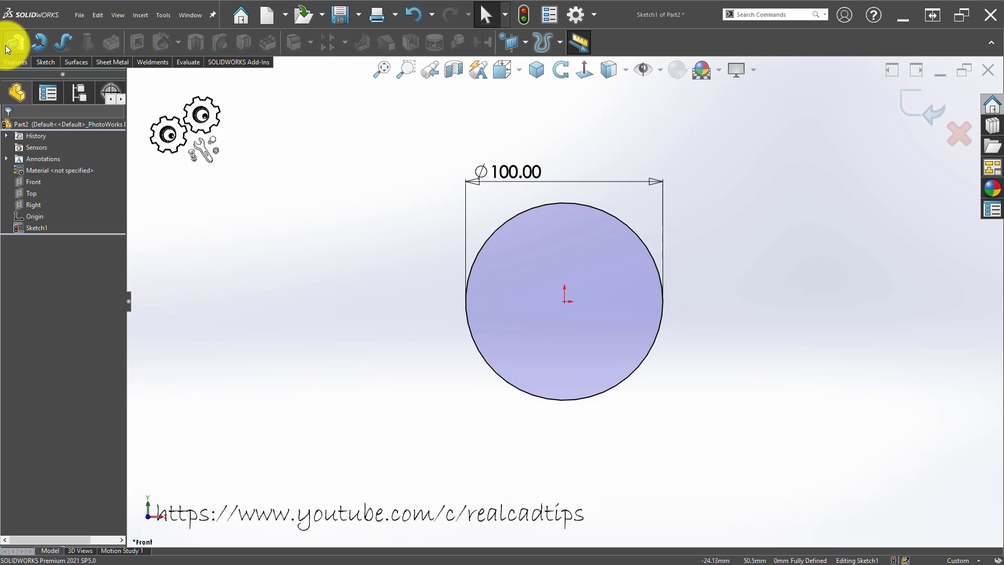
- Extrude the Ø100 mm circle as a mid-plane surface, forming an open cylinder
click(12, 44)
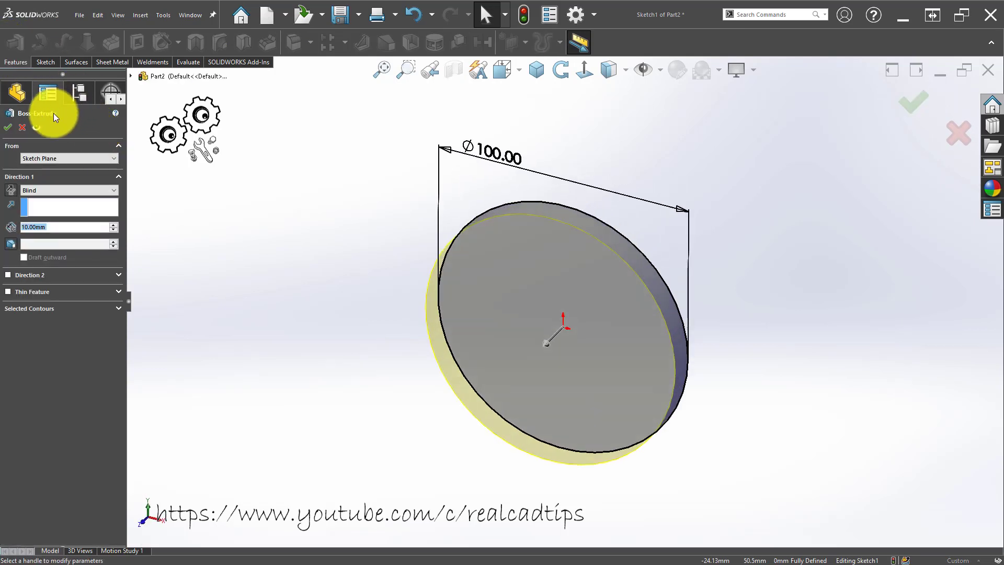
click(22, 126)
click(76, 62)
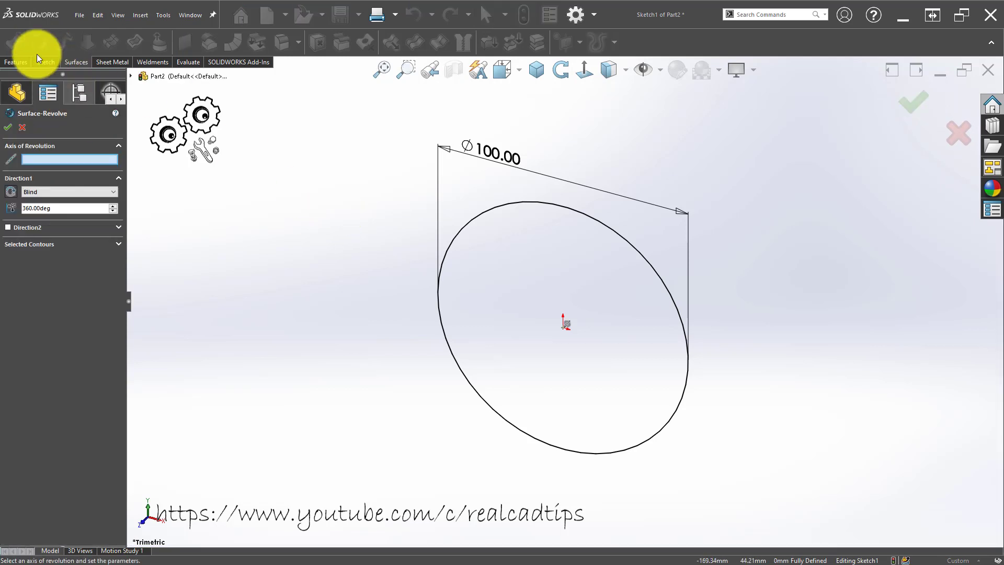
click(22, 127)
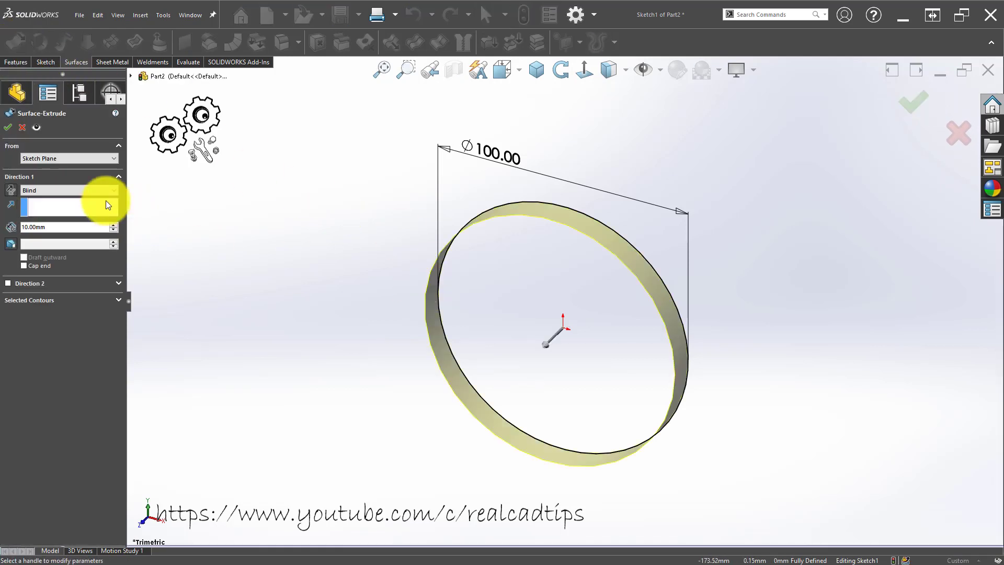
click(107, 191)
click(69, 233)
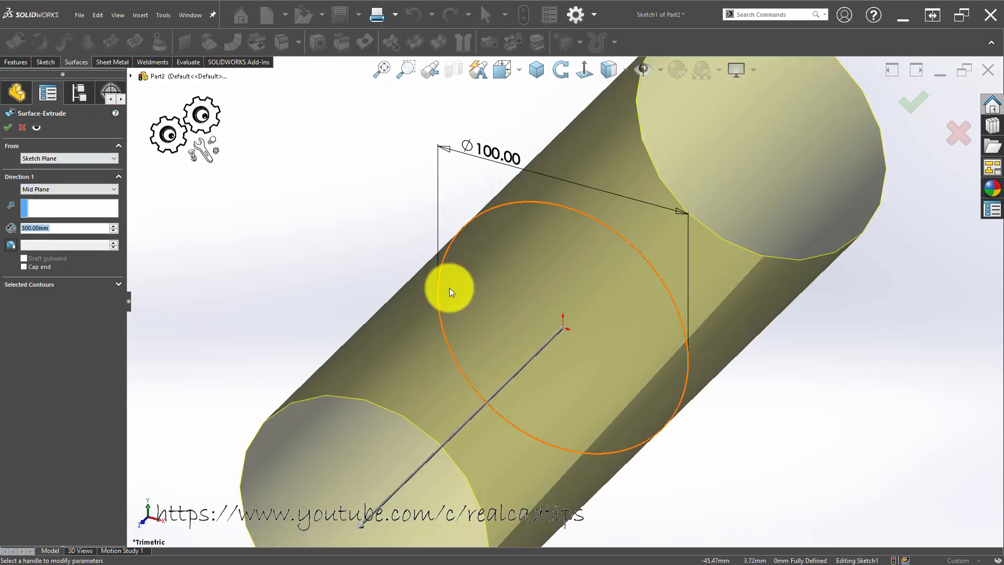
scroll(450, 288, up, 5)
click(907, 102)
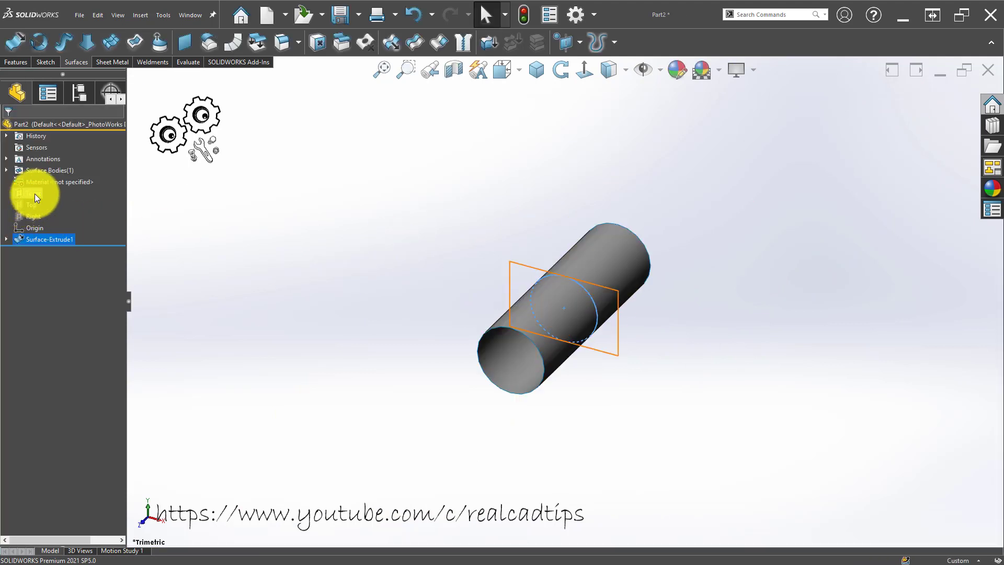
- Start a sketch on the Right plane and draw a circle centred on the origin
click(22, 226)
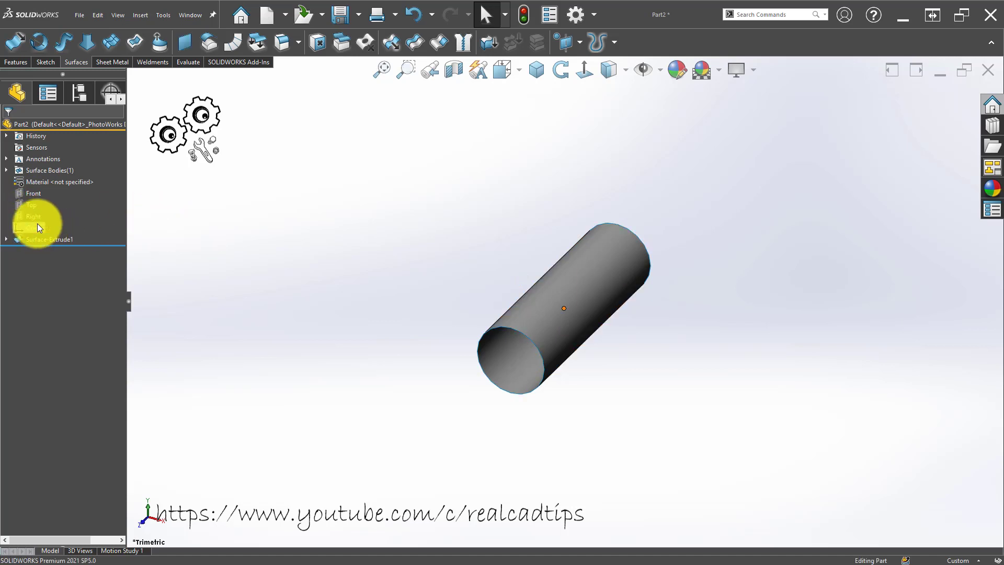
click(36, 215)
click(46, 199)
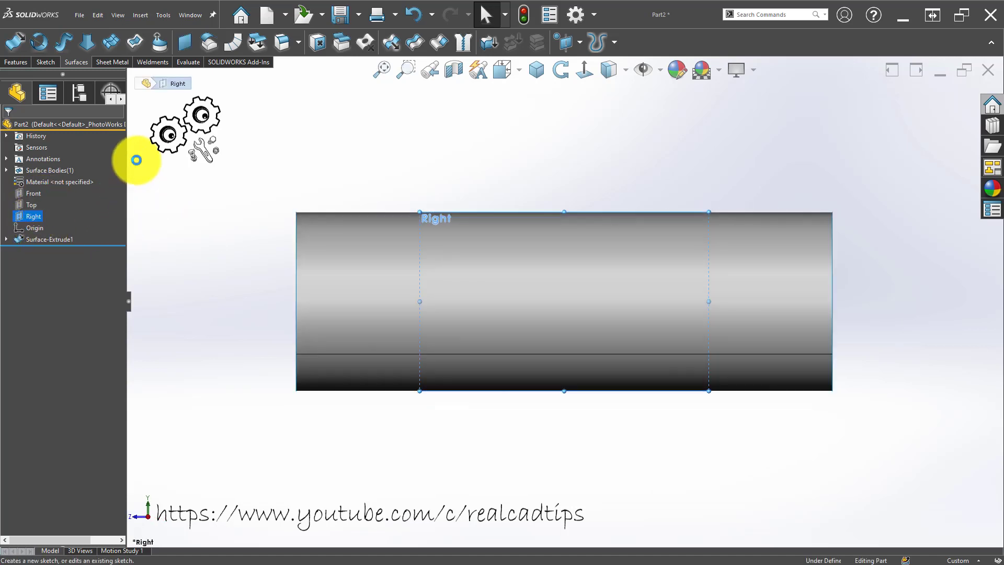
click(189, 42)
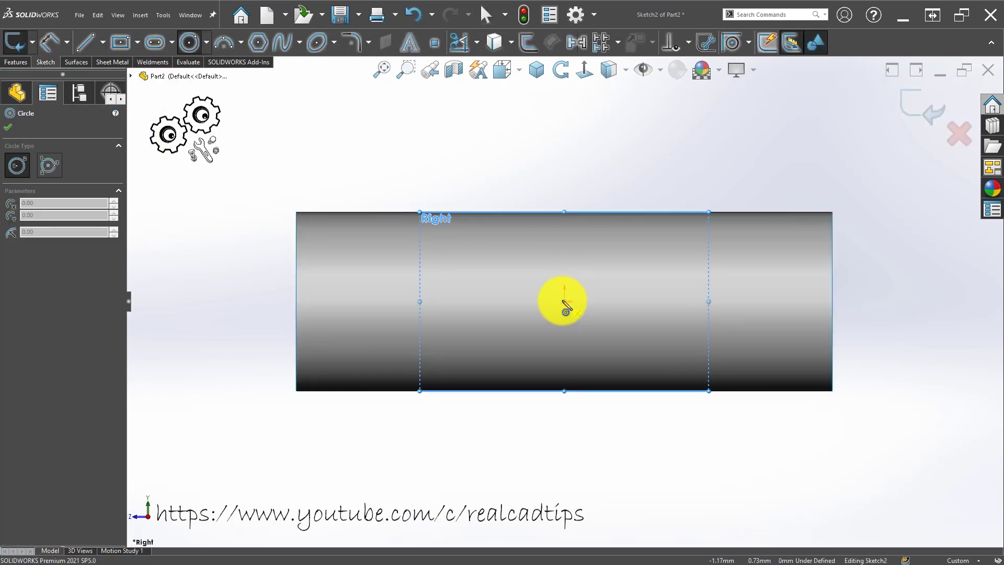
click(565, 301)
click(628, 360)
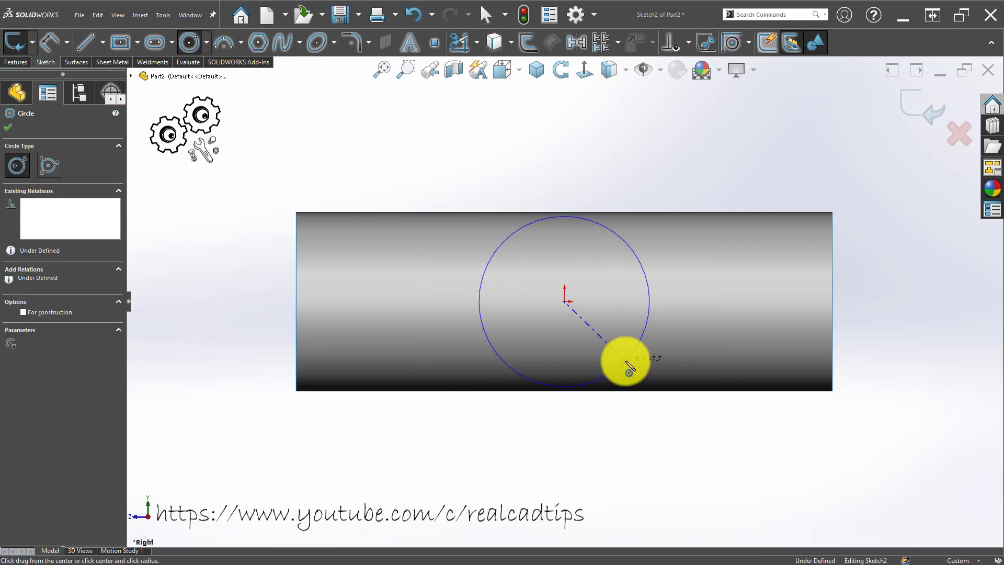
- Dimension the Right-plane circle to a 100 mm diameter
key(d)
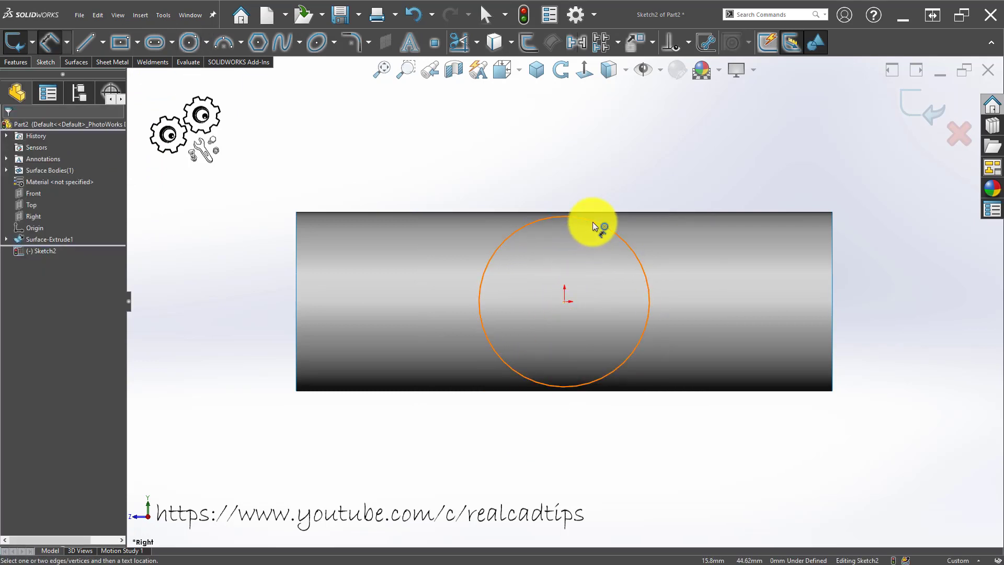
click(591, 219)
click(611, 177)
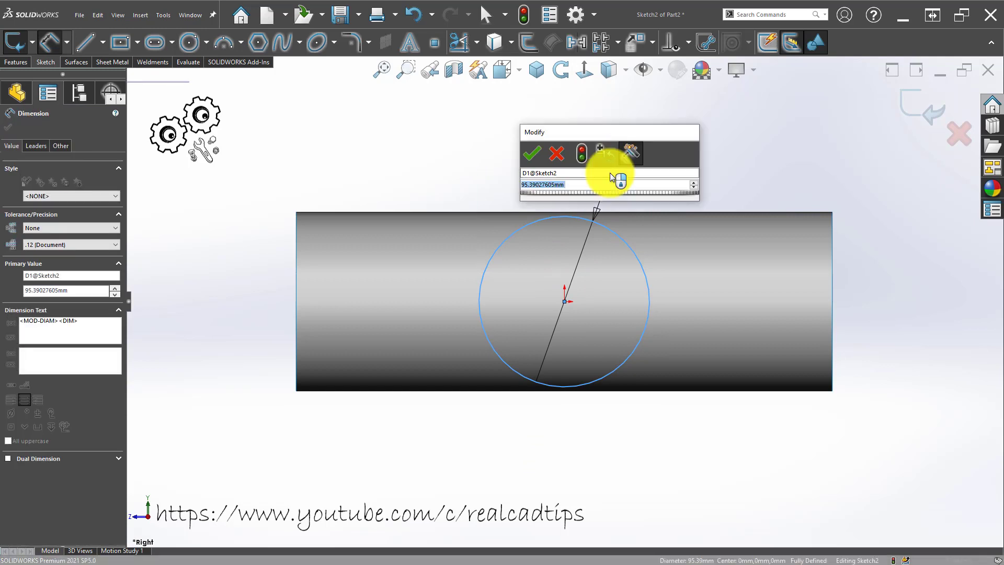
text(100)
key(Return)
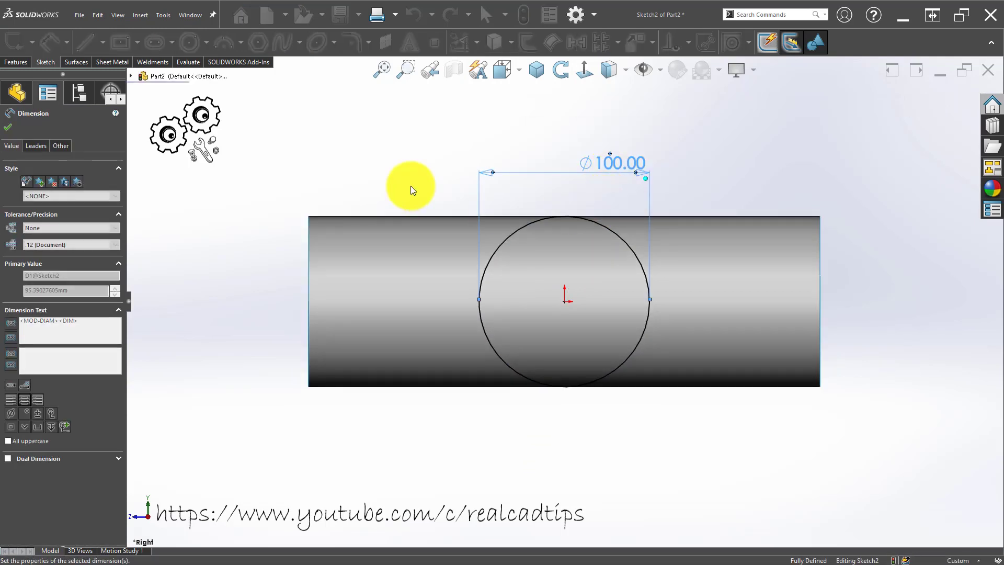
click(379, 176)
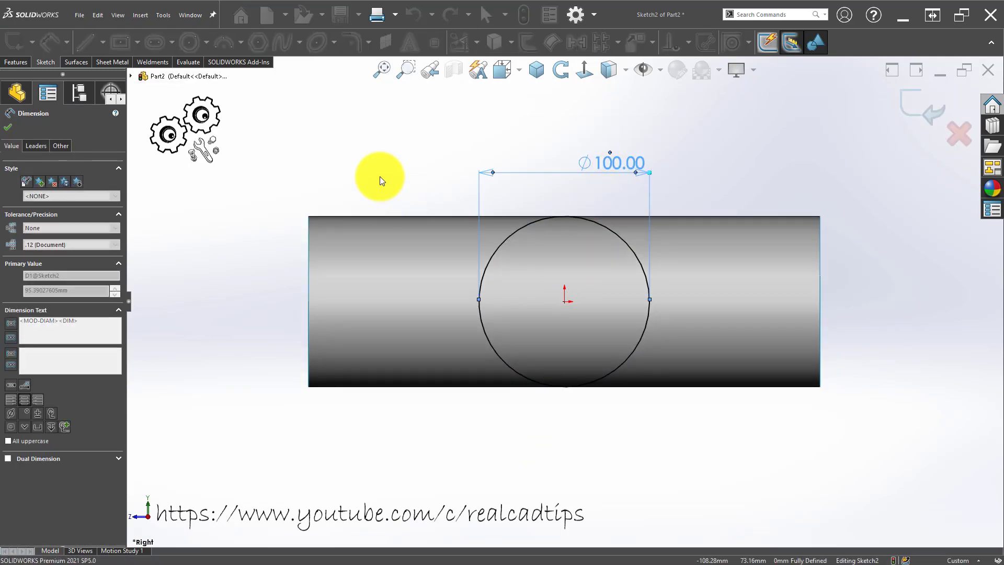
- Extrude that circle as a mid-plane surface, creating the crossing cylinder Surface-Extrude2
click(73, 62)
click(15, 42)
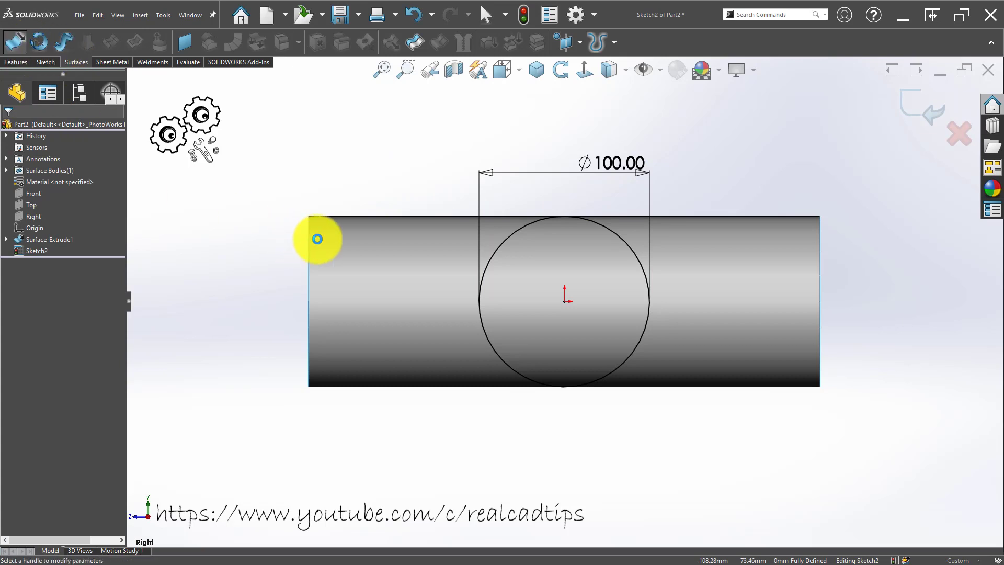
click(64, 188)
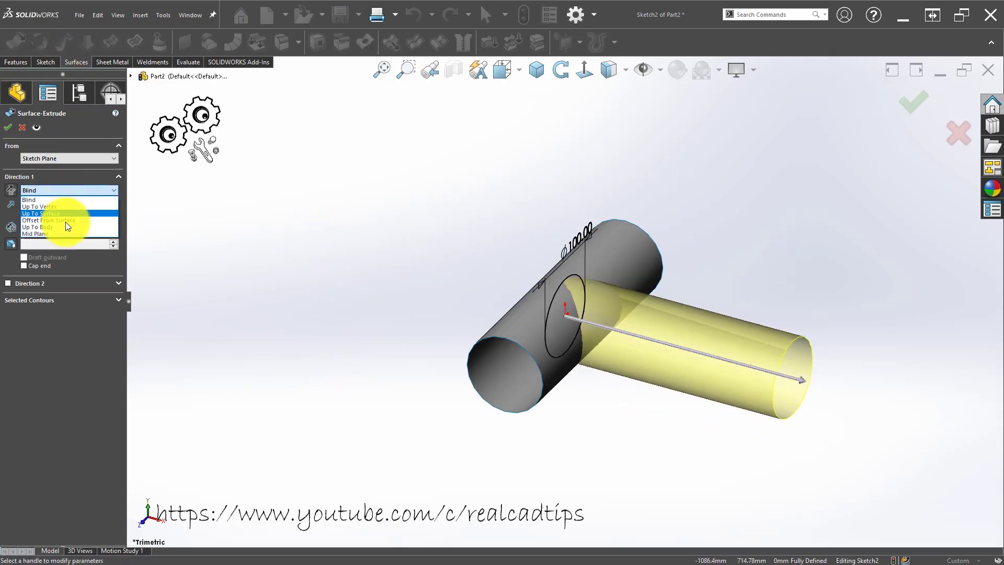
click(64, 233)
click(9, 127)
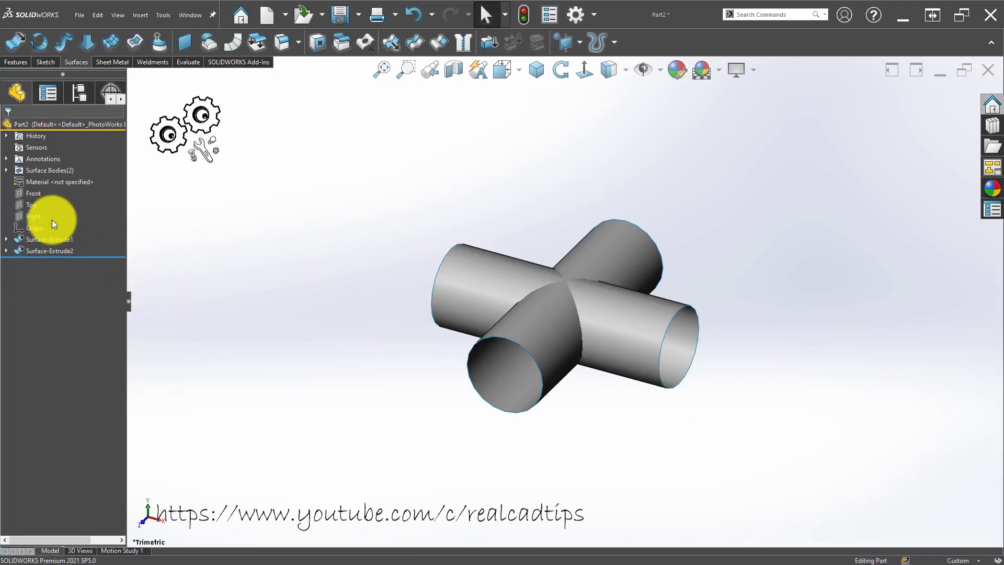
click(32, 206)
- On the Top plane, draw a centre rectangle at the origin framing the pipe junction
click(40, 185)
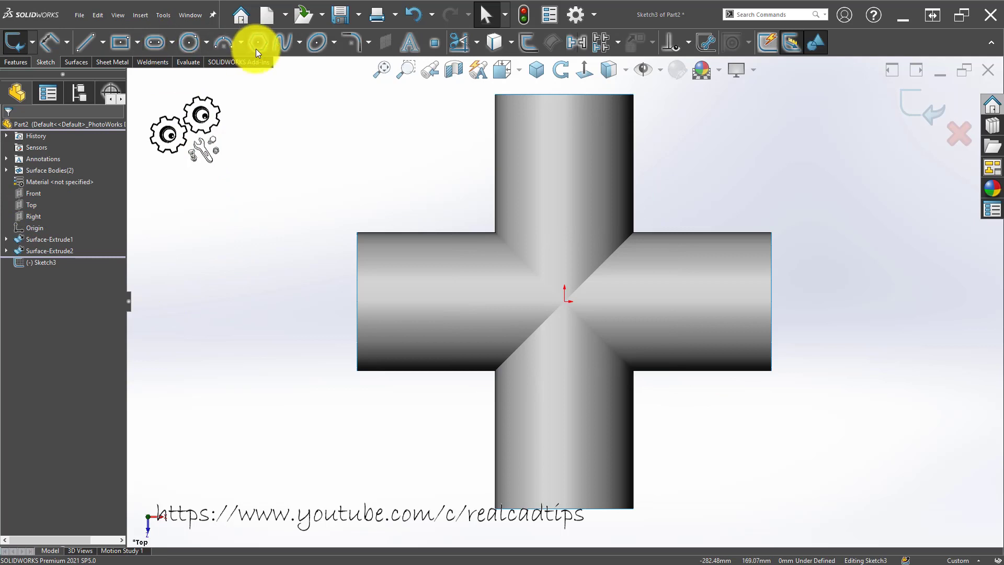
click(122, 41)
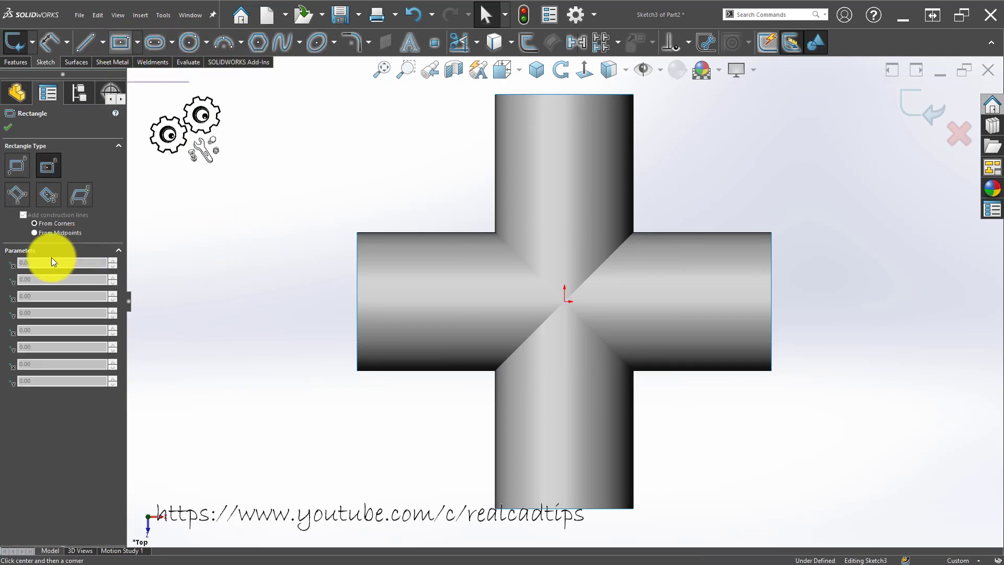
click(564, 301)
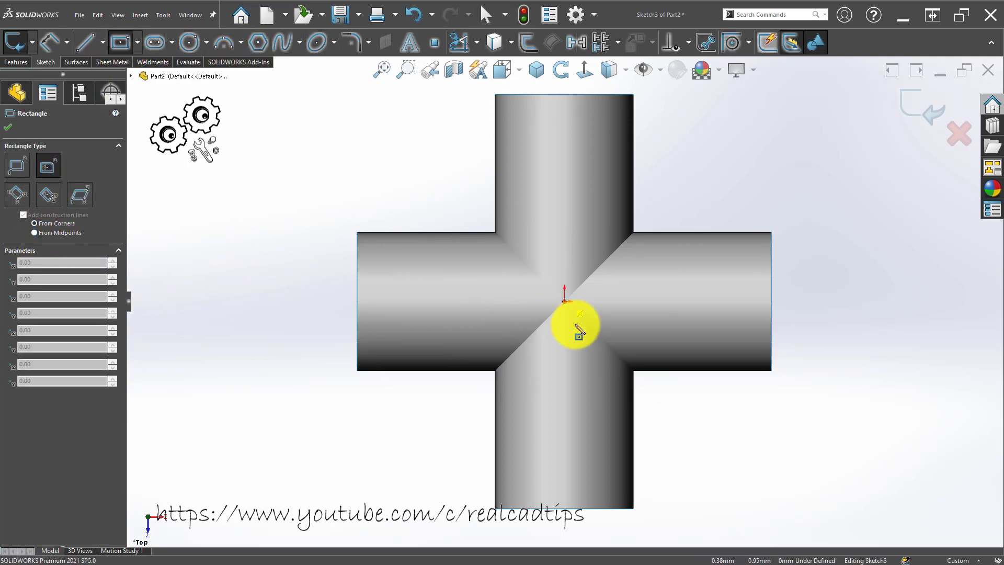
click(684, 410)
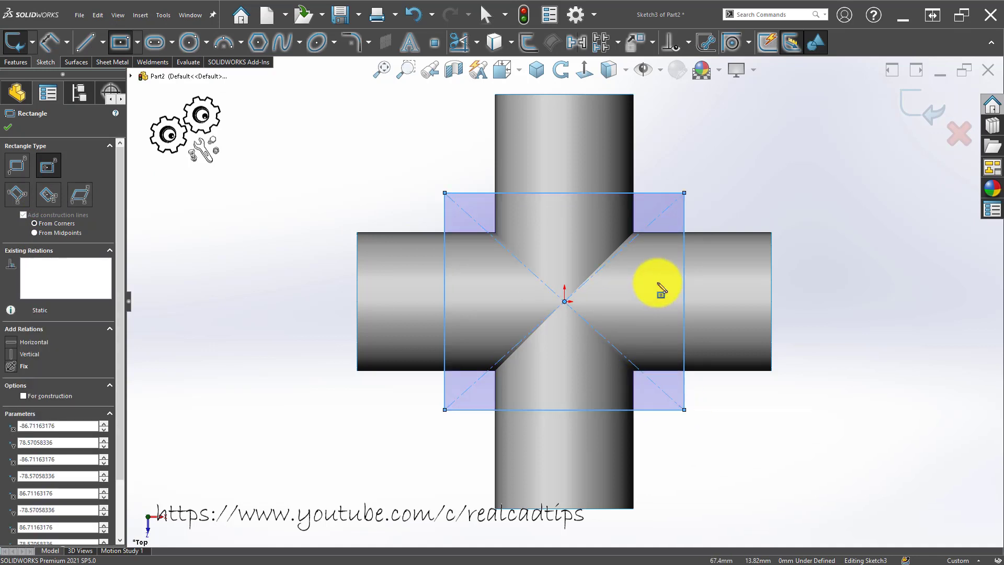
scroll(649, 285, down, 1)
scroll(638, 287, up, 1)
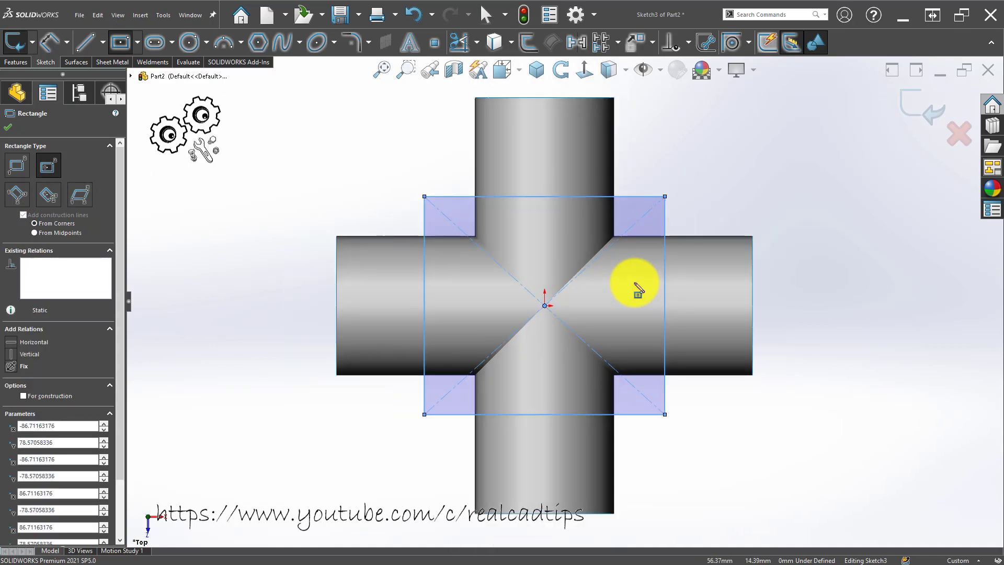
key(Escape)
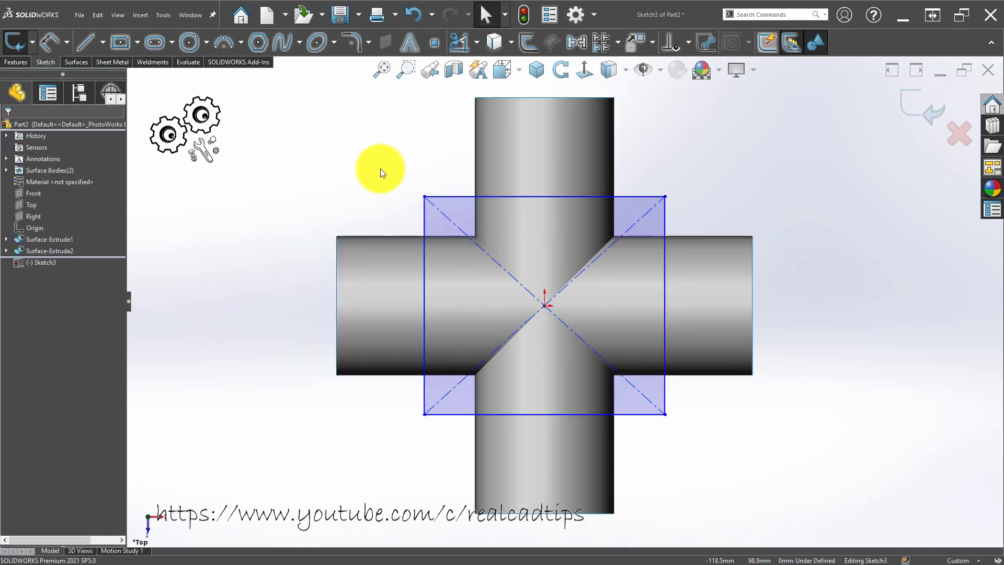
scroll(503, 202, down, 2)
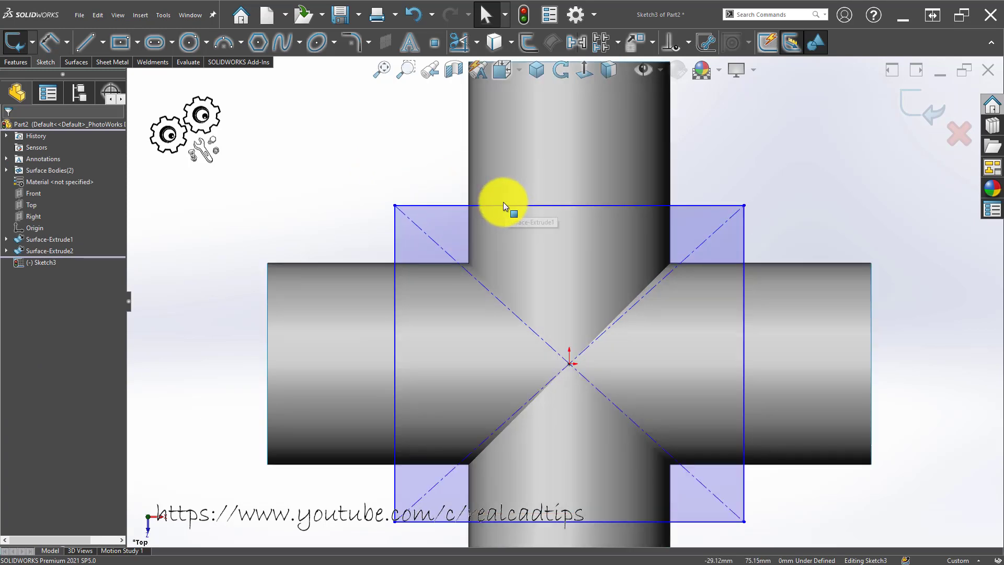
scroll(503, 202, up, 1)
scroll(404, 215, up, 1)
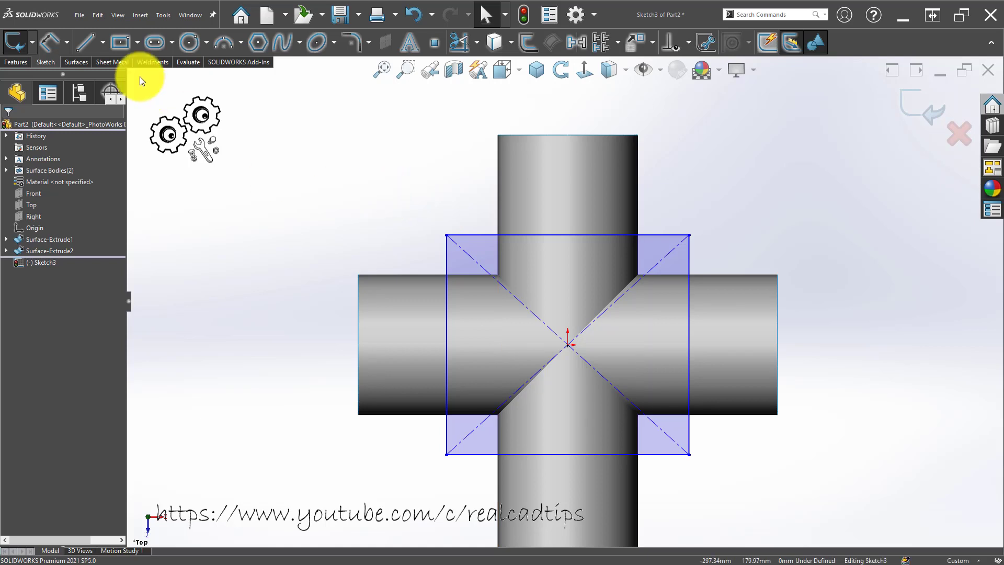
- Place a sketch point on the square's top edge, then delete it again
click(439, 45)
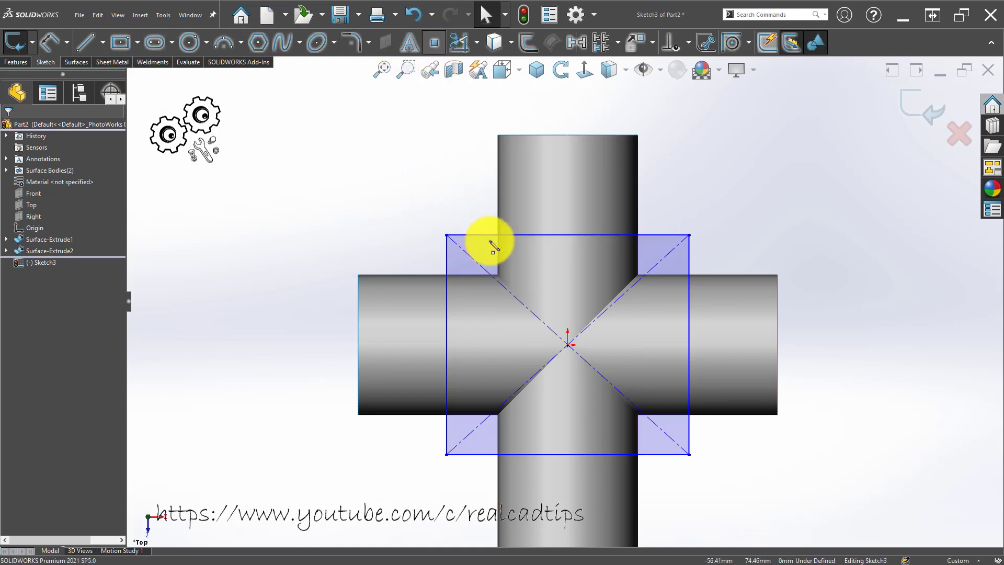
click(500, 235)
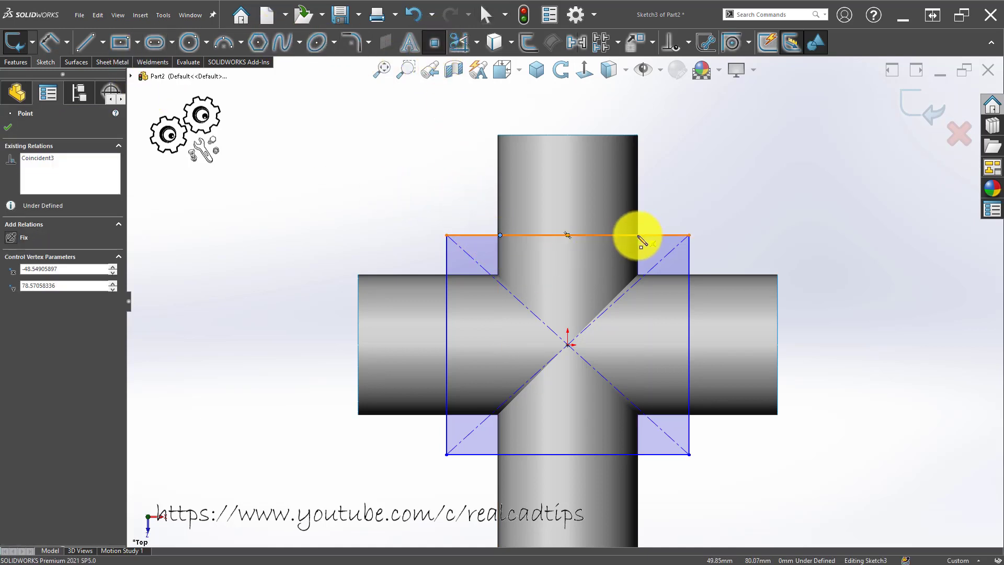
scroll(497, 225, down, 2)
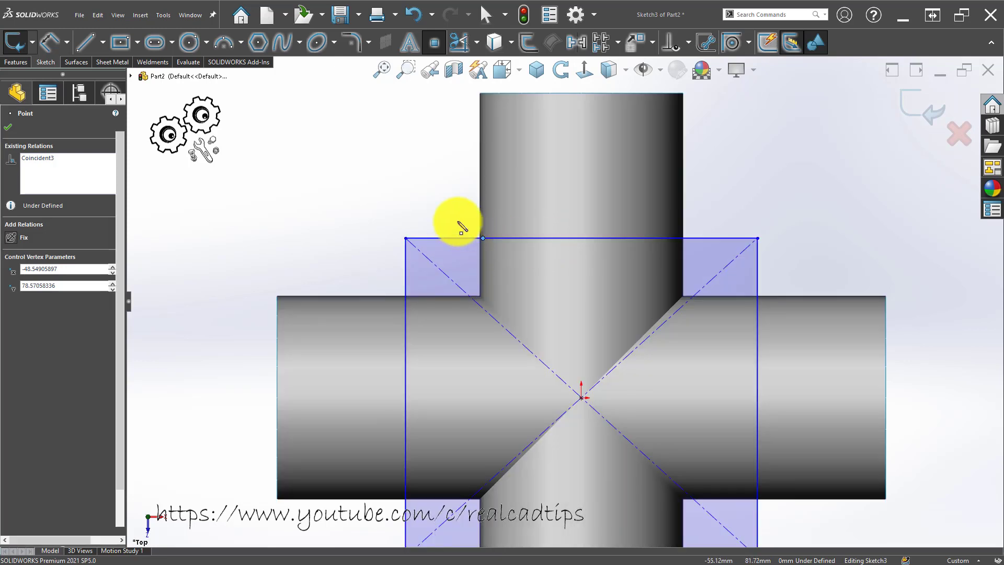
key(Escape)
drag(524, 290, 524, 283)
key(Delete)
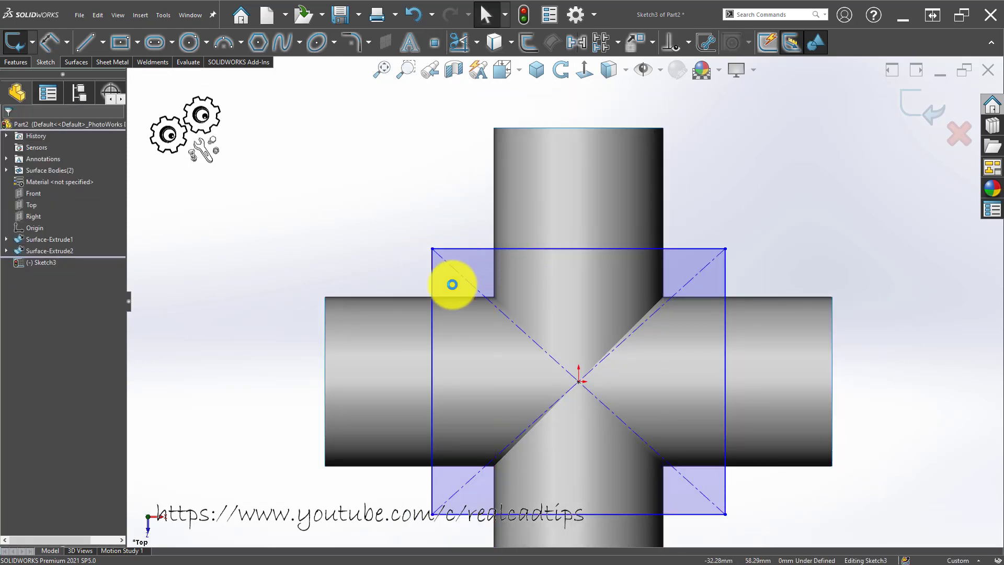
- Split every rectangle side where it crosses the pipe walls using Split Entities
text(spit)
click(758, 39)
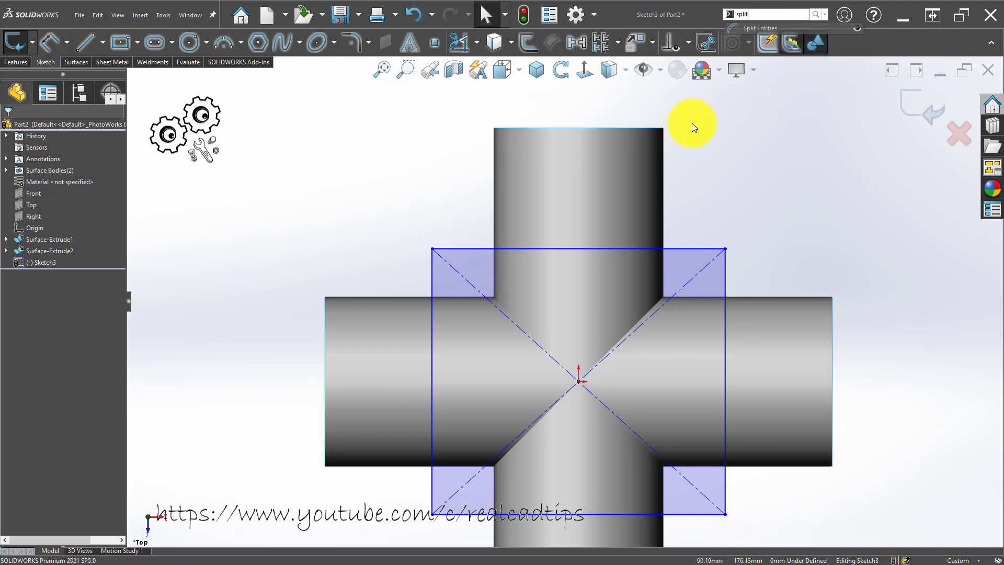
click(506, 248)
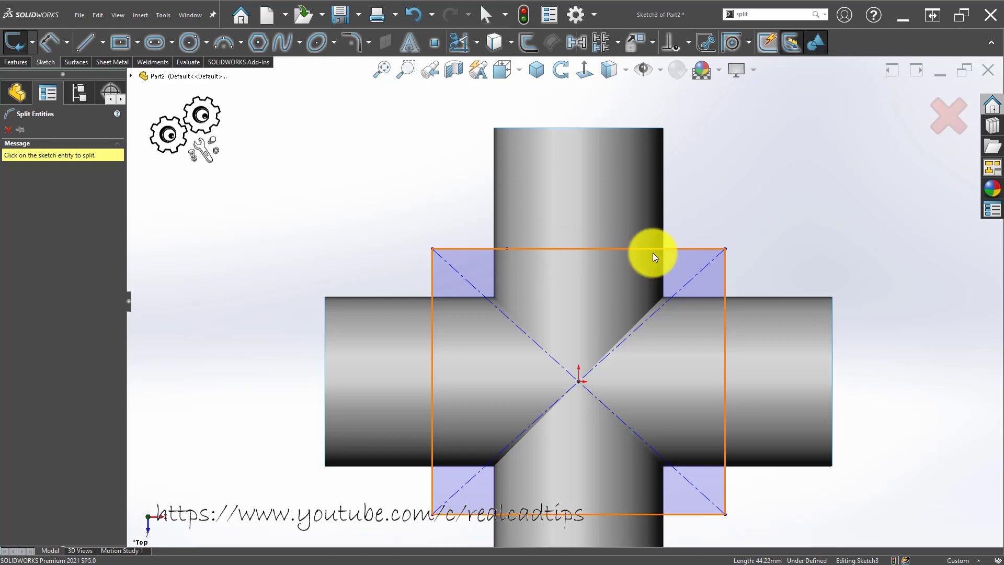
click(666, 247)
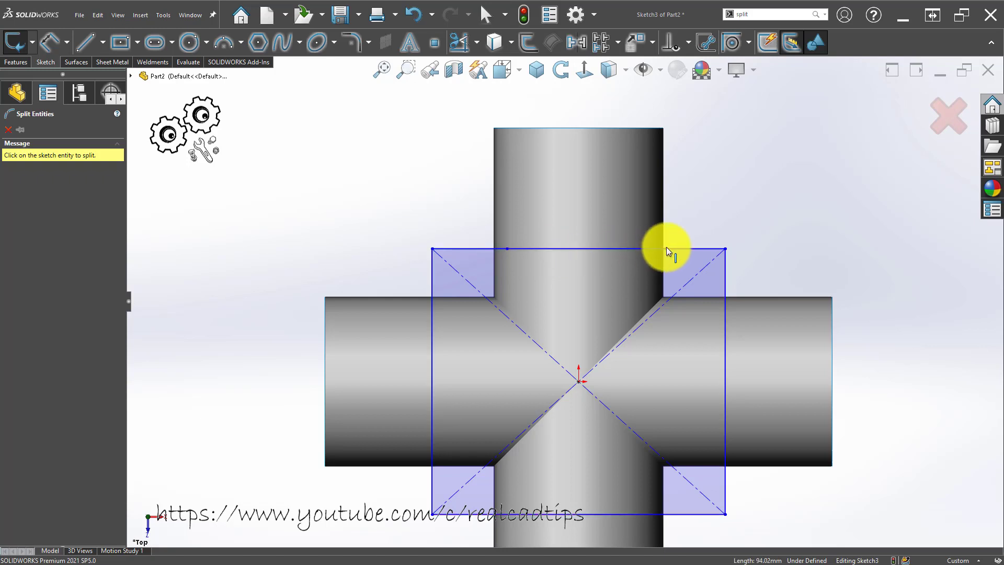
click(727, 301)
click(431, 309)
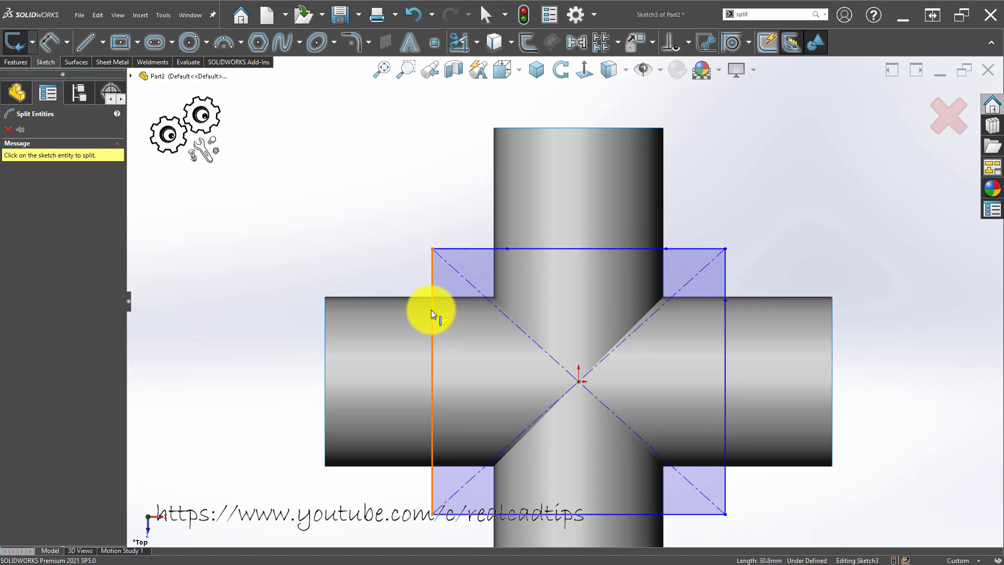
click(431, 466)
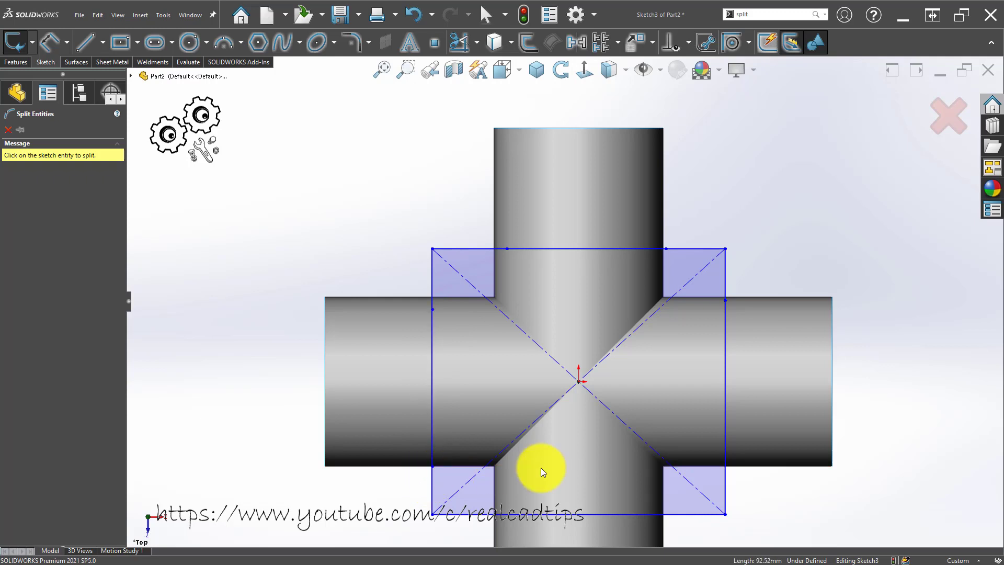
click(724, 475)
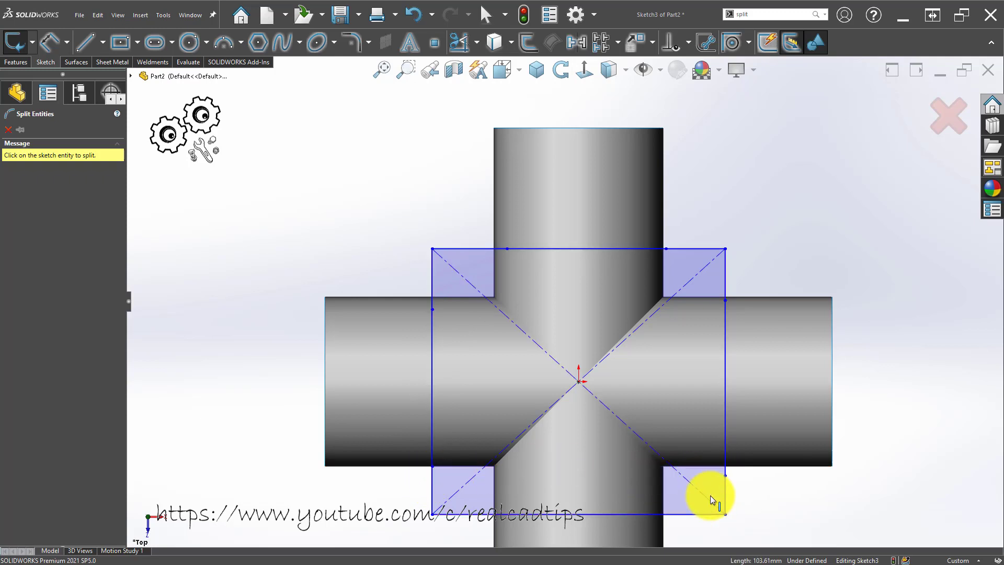
click(630, 513)
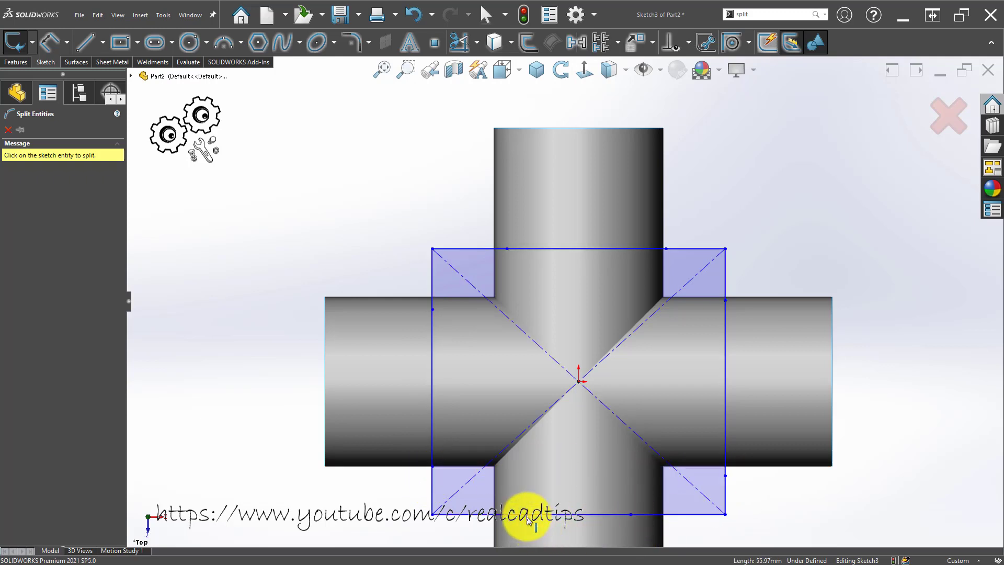
key(Escape)
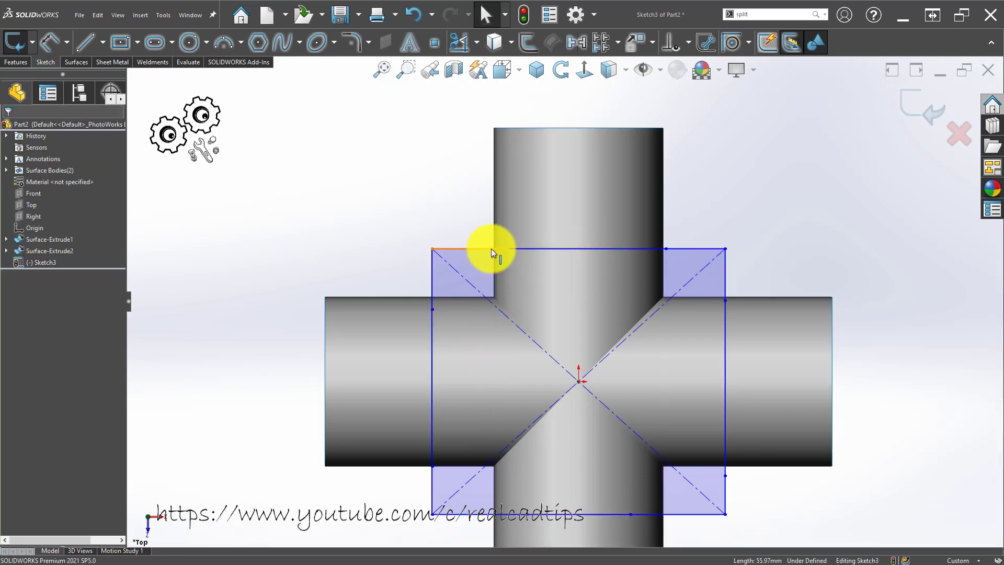
- Make the two top-edge corner pieces equal length
click(492, 250)
ctrl+click(705, 247)
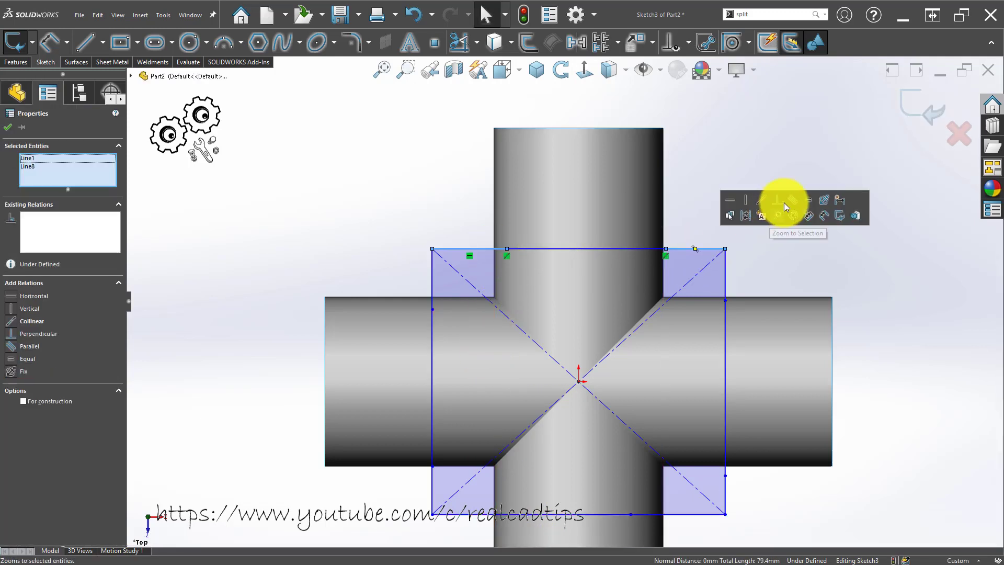
click(808, 203)
click(400, 181)
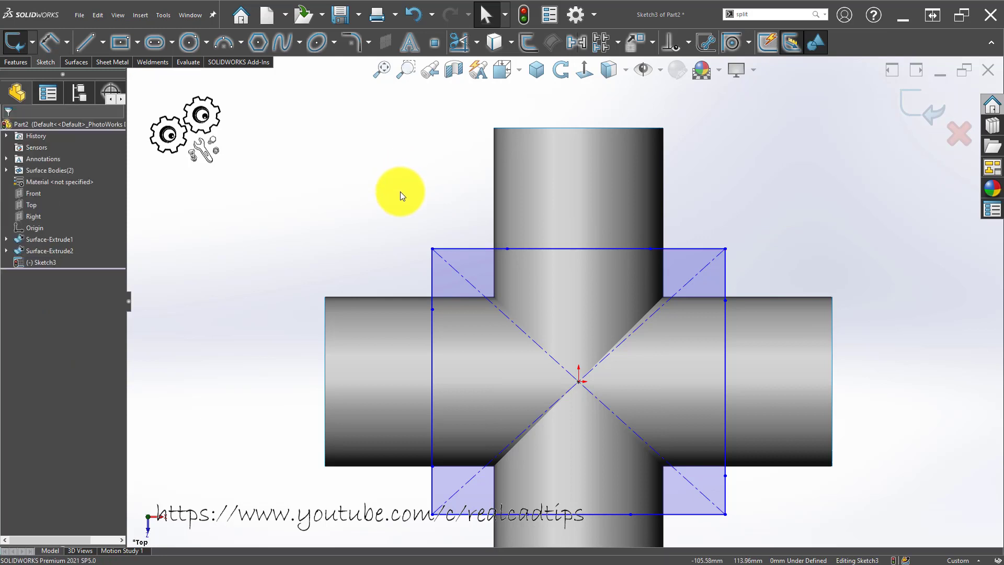
right_drag(400, 191, 399, 157)
scroll(500, 243, down, 1)
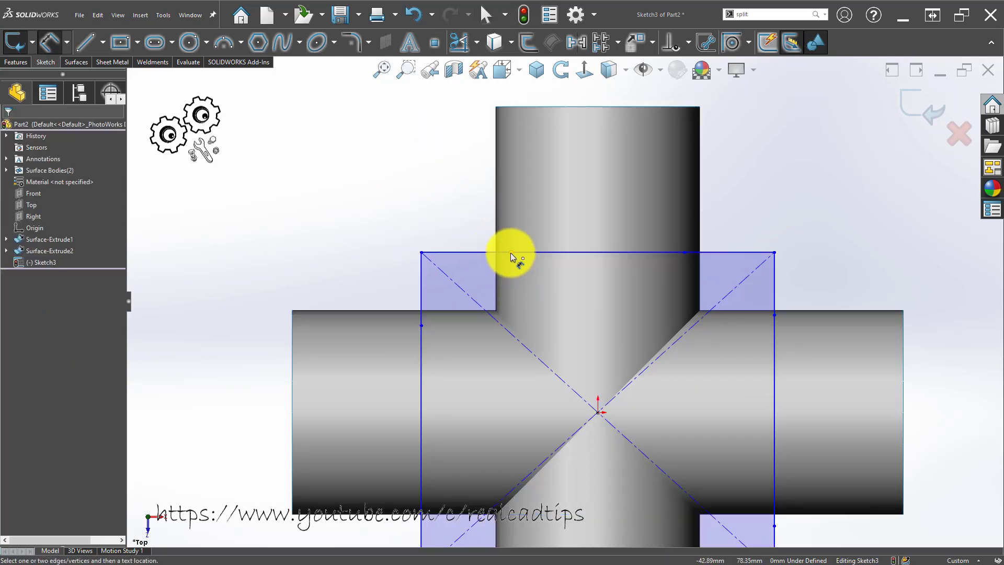
- Dimension the left top-edge piece to 44 mm and make the upper-left vertical piece equal
click(509, 254)
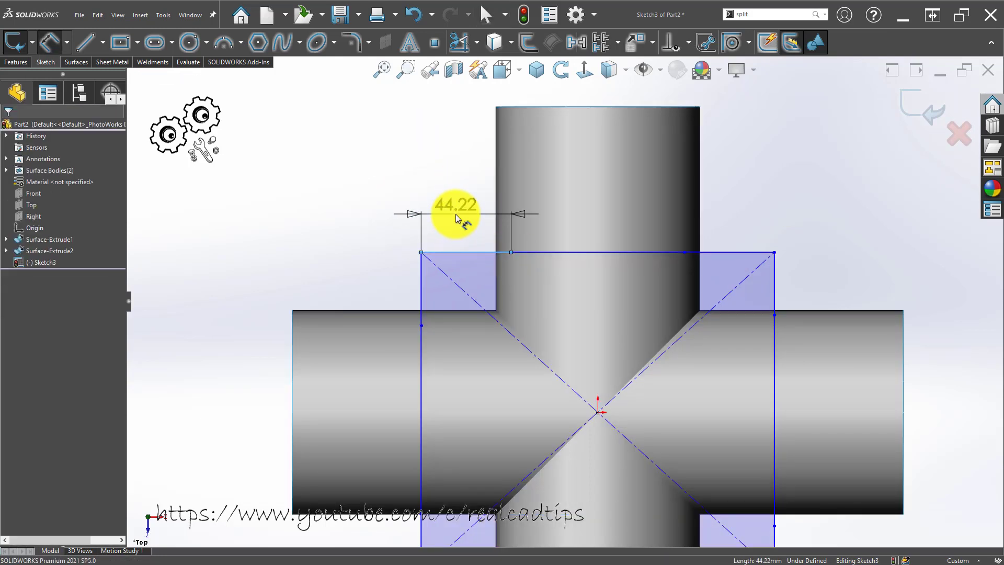
click(456, 214)
text(44)
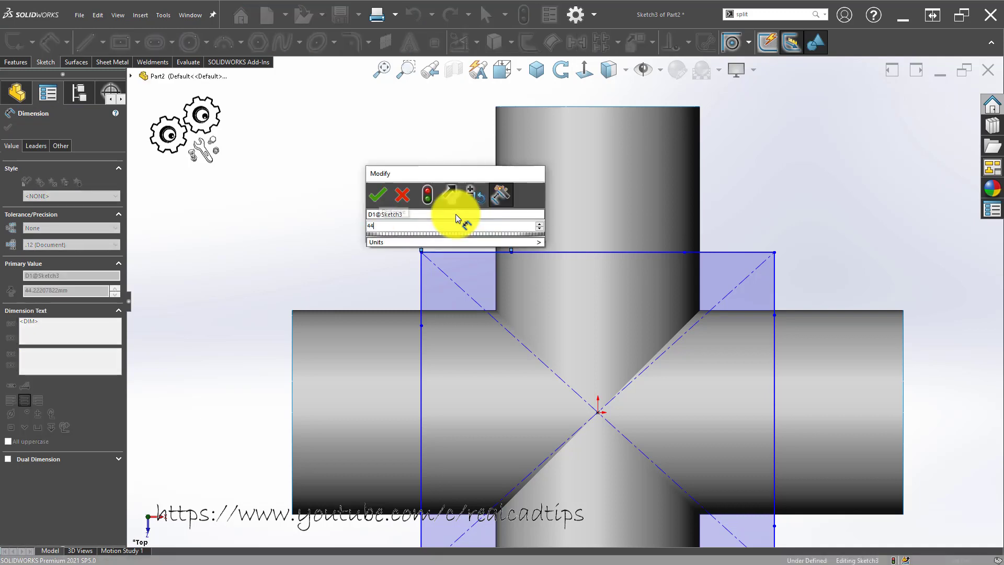
key(Return)
click(330, 210)
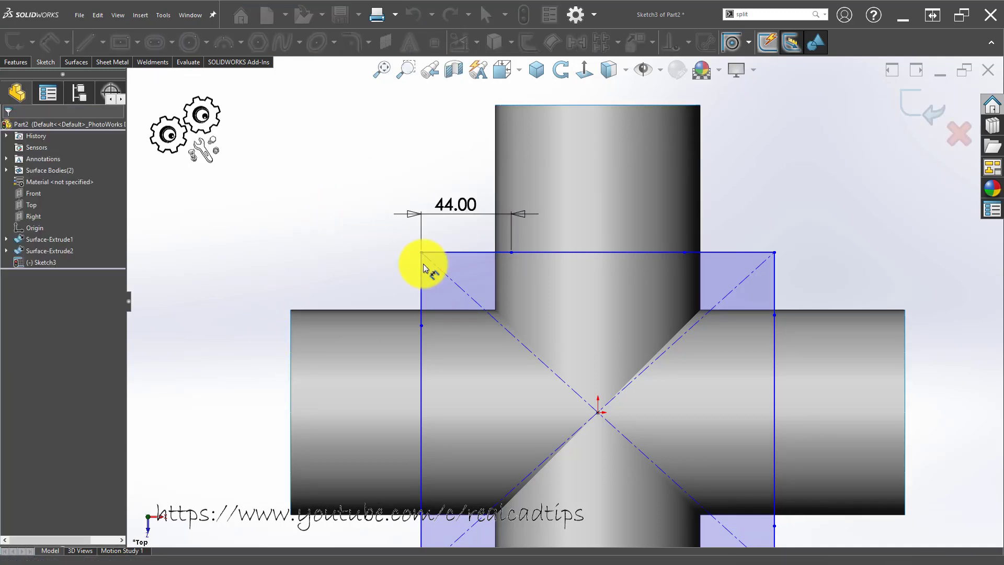
key(Escape)
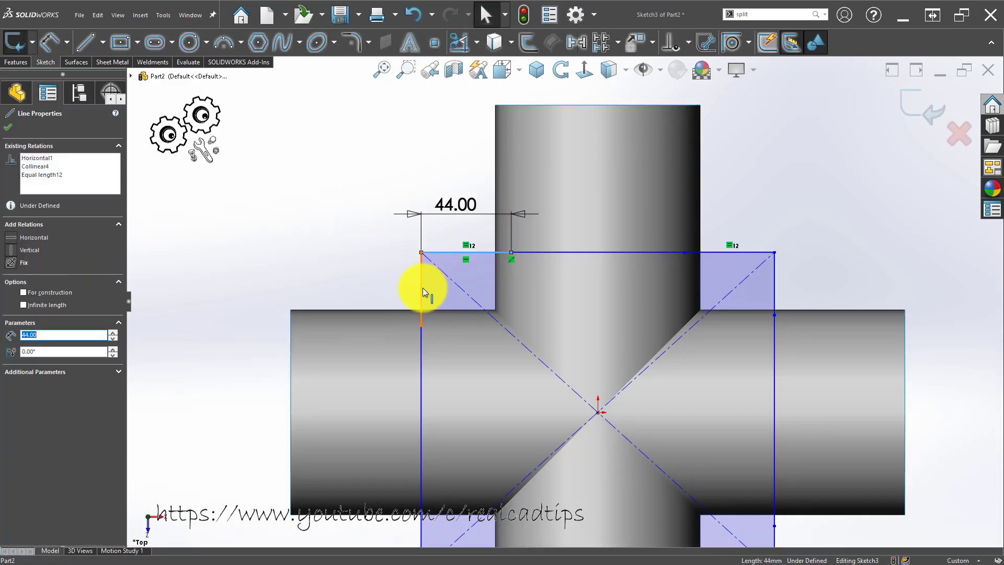
ctrl+click(423, 288)
click(459, 256)
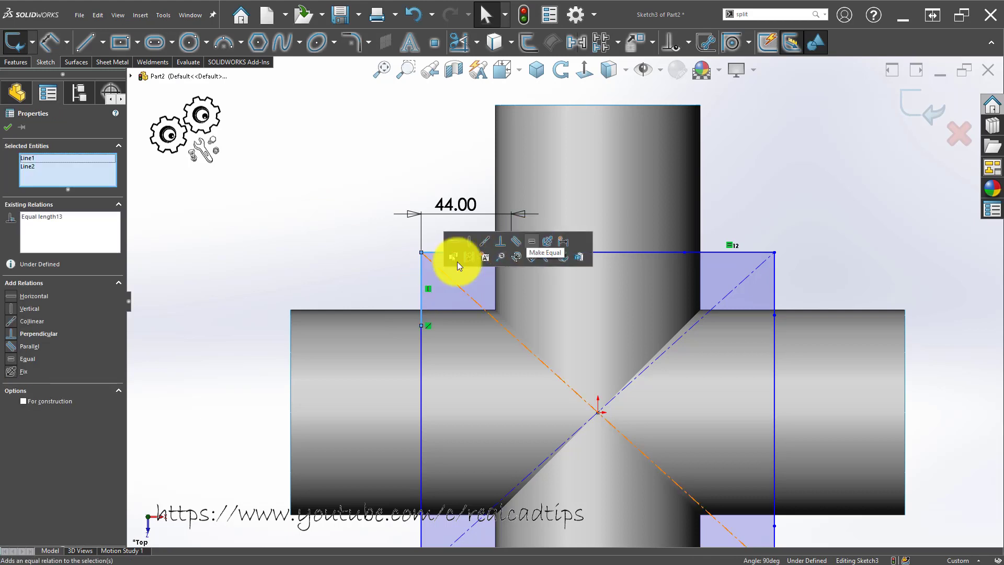
click(320, 245)
- Make all eight corner pieces of the square equal length
scroll(557, 356, up, 2)
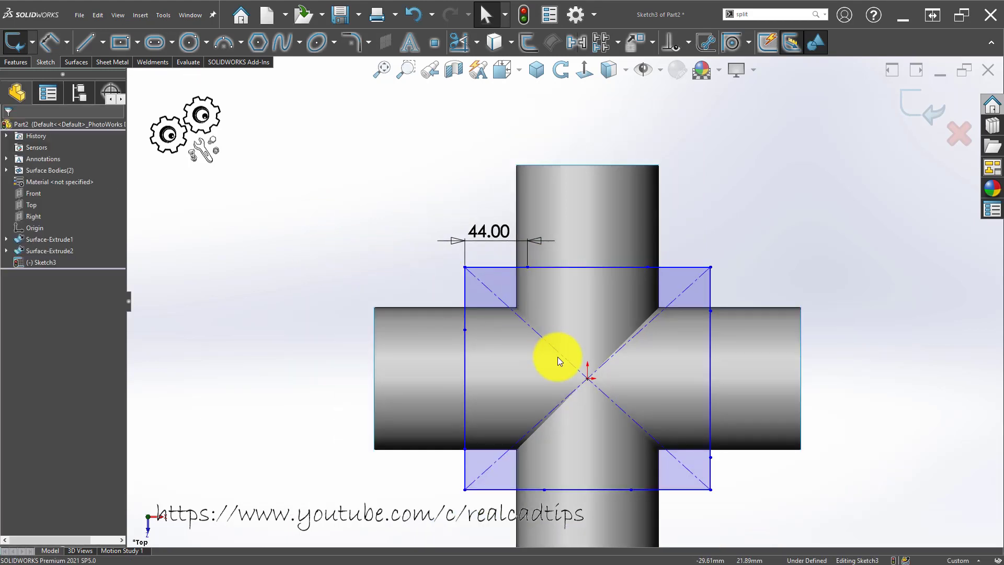
click(464, 293)
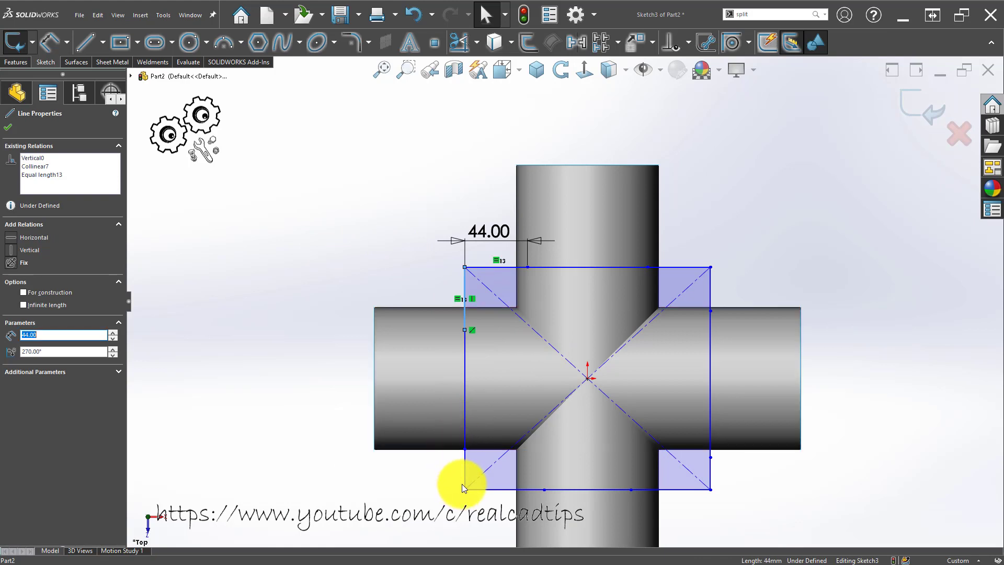
ctrl+click(465, 469)
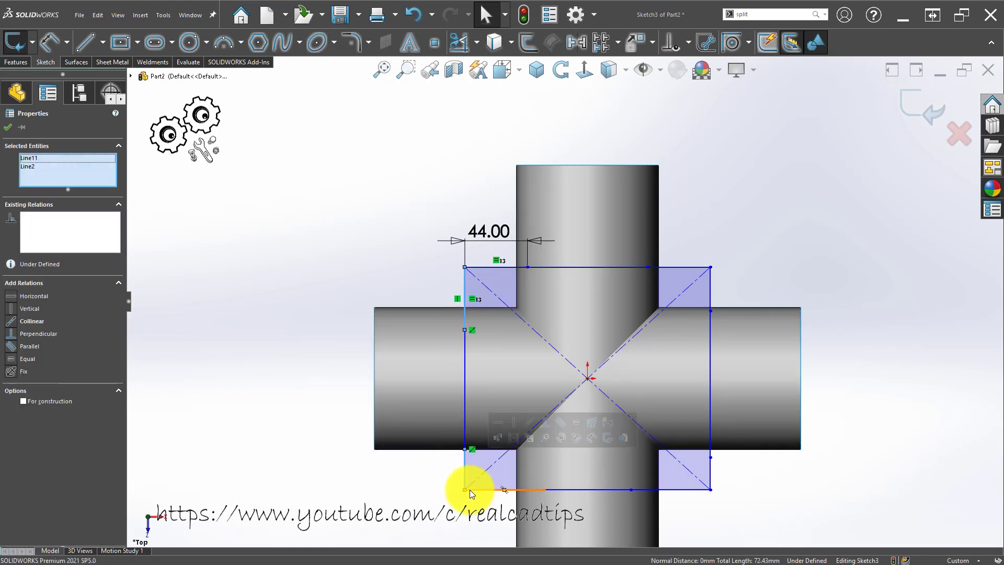
ctrl+click(660, 490)
ctrl+click(710, 473)
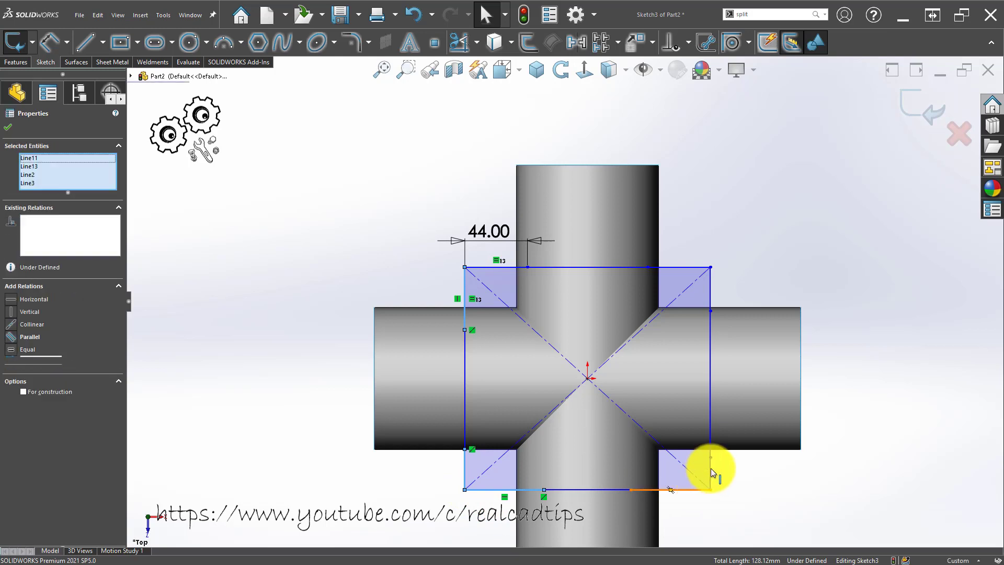
ctrl+click(709, 468)
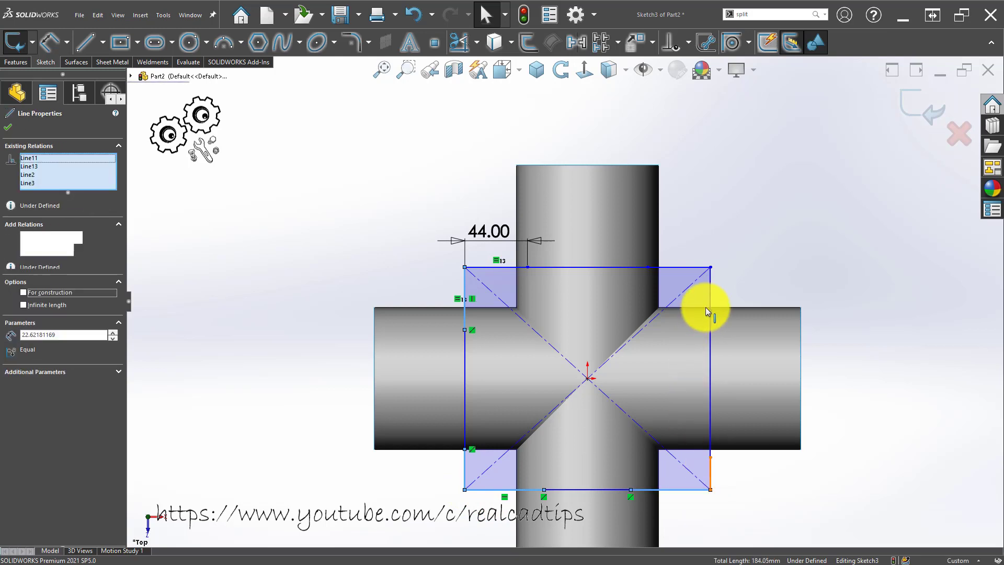
click(684, 268)
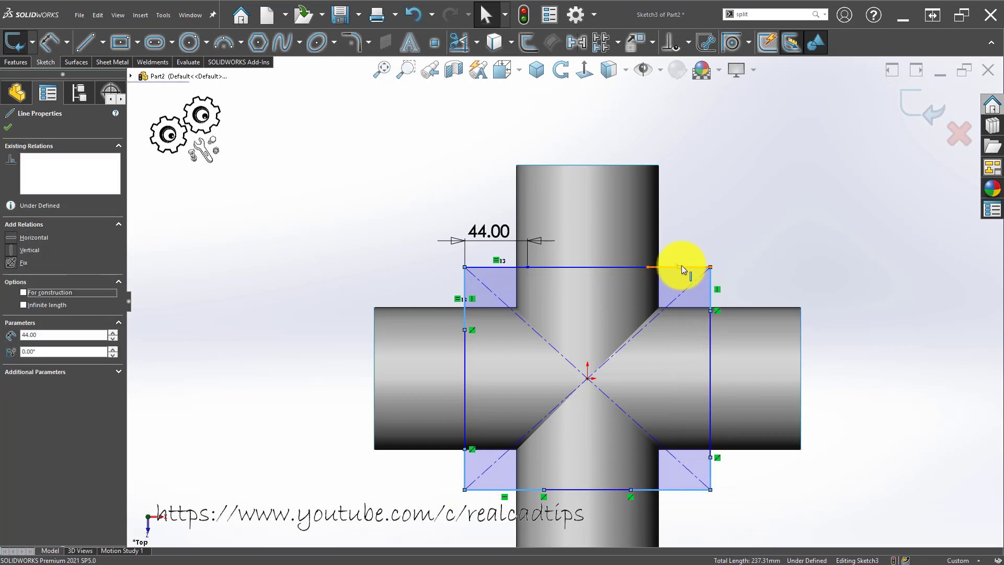
ctrl+click(681, 269)
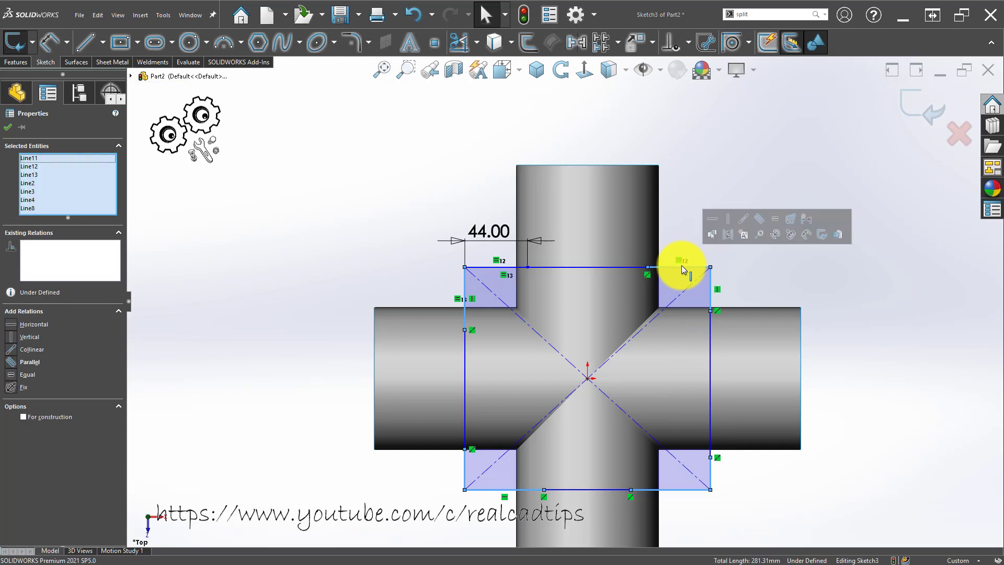
click(773, 220)
- Drag the rectangle's top-left corner outward to enlarge it
click(309, 209)
key(d)
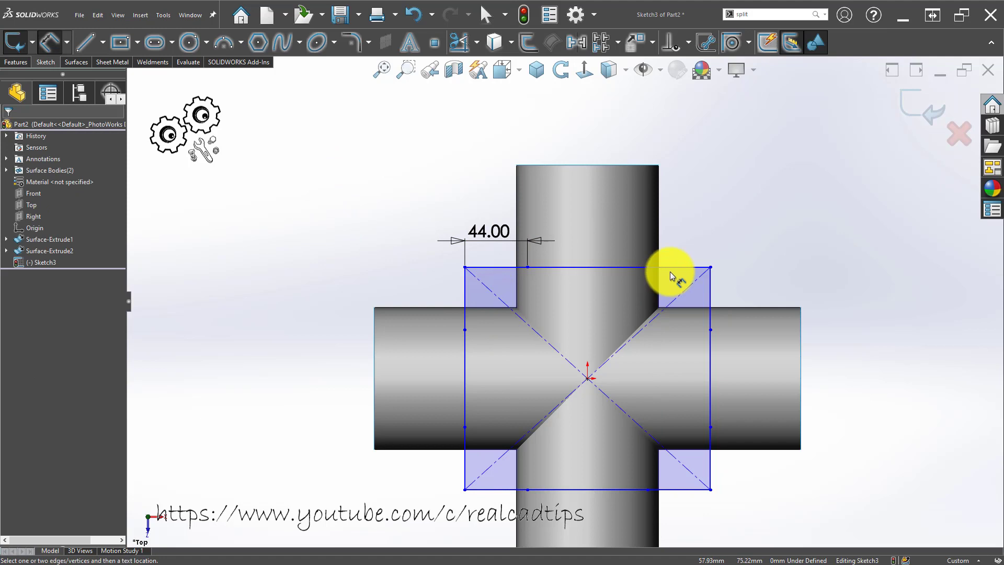
key(Escape)
mouse_move(463, 267)
mouse_down()
mouse_move(447, 249)
mouse_move(469, 283)
mouse_move(454, 269)
mouse_up()
- Dimension the rectangle's left side 56.00 mm from the horizontal pipe's left end
key(Escape)
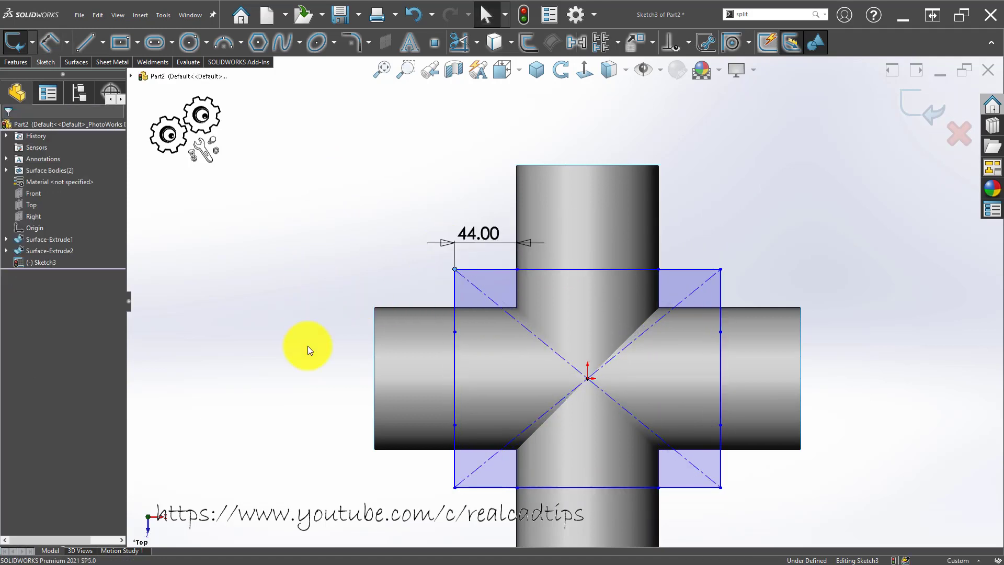
key(d)
click(453, 351)
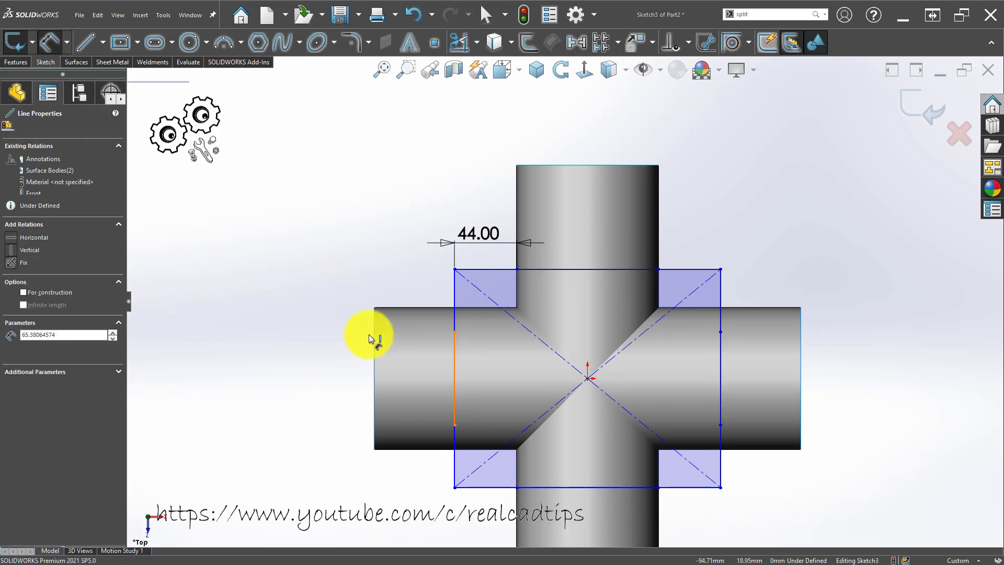
click(374, 329)
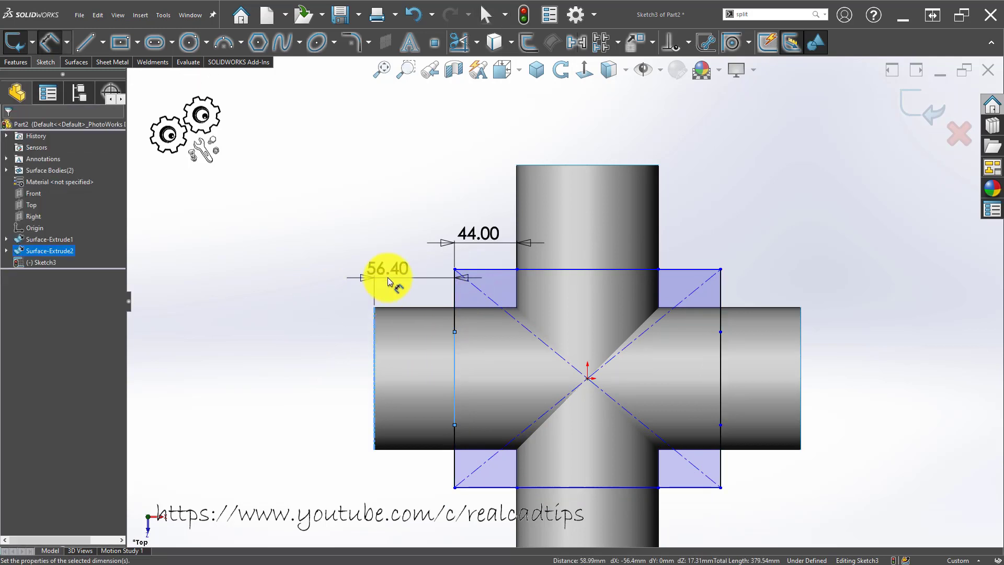
click(387, 277)
key(Return)
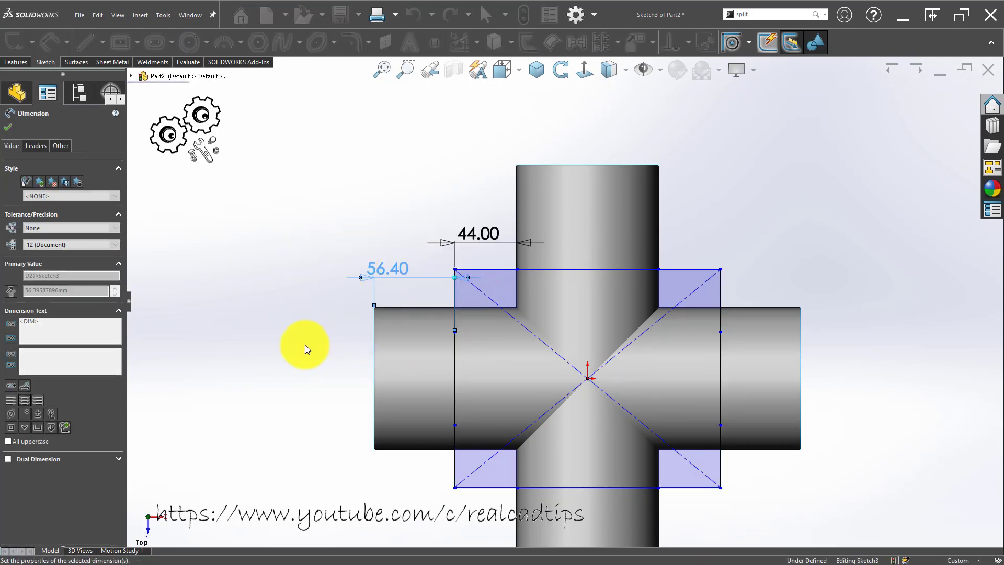
key(Escape)
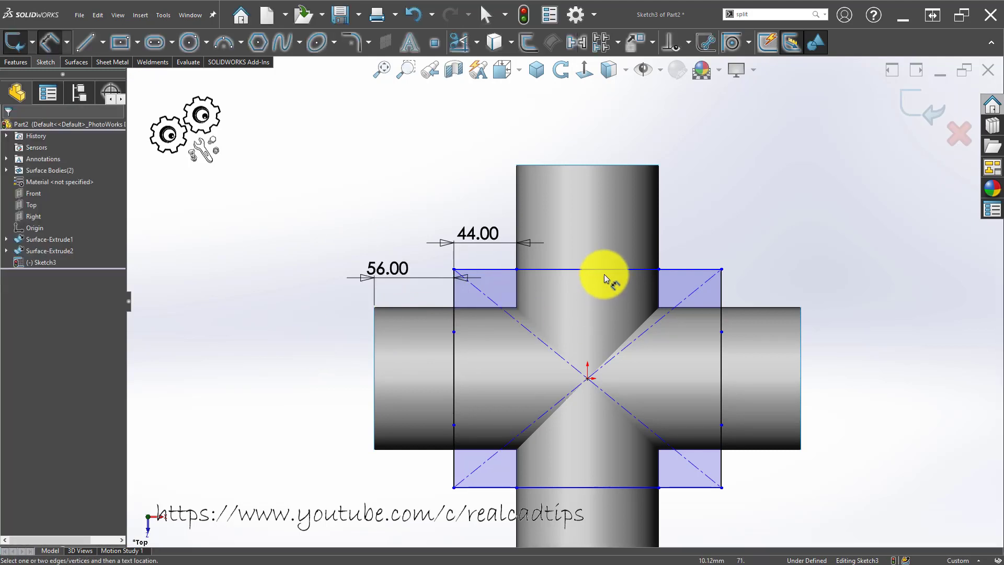
- Dimension the rectangle's top corner 56 mm from the vertical pipe's end, fully defining Sketch3
click(677, 270)
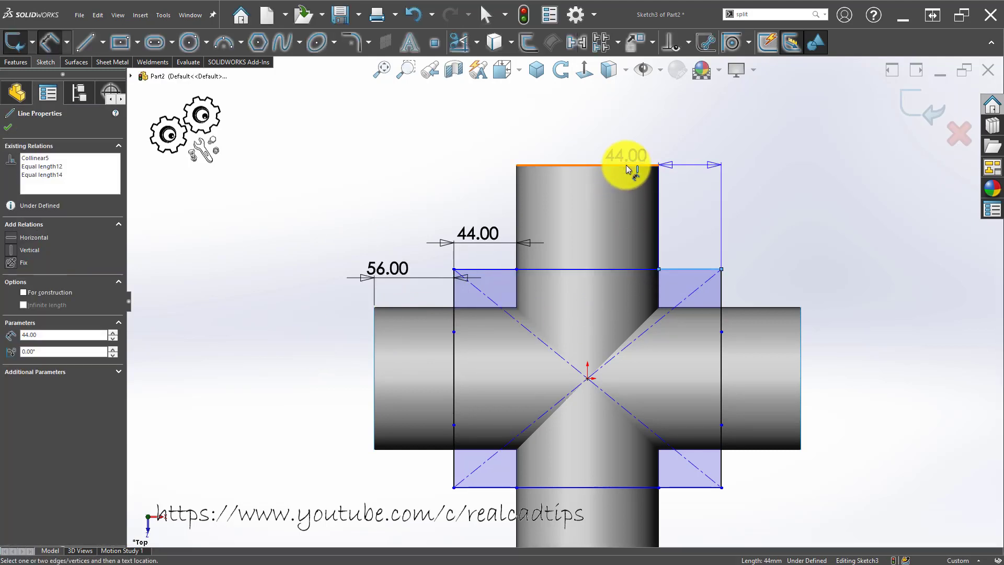
click(627, 167)
click(703, 198)
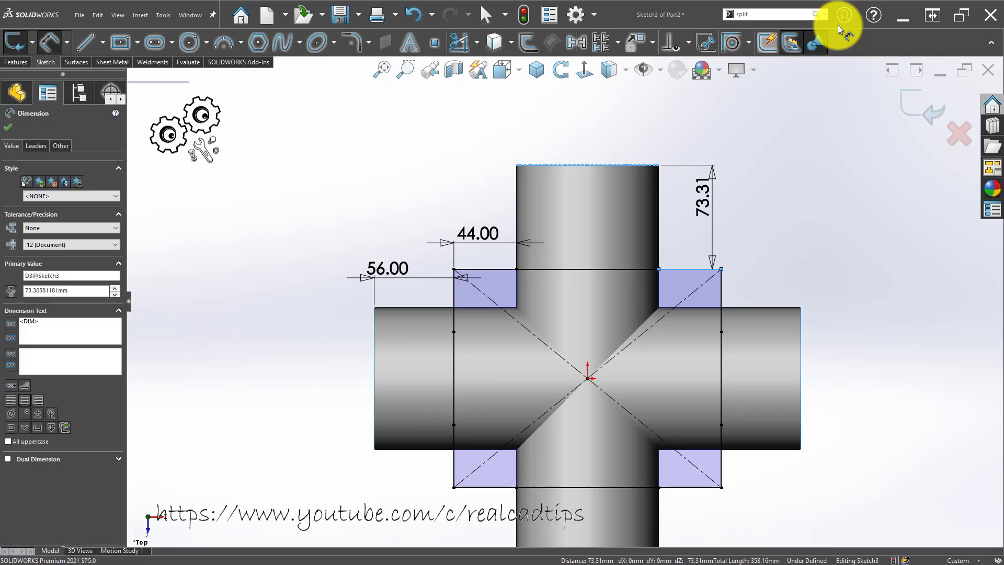
text(56)
key(Return)
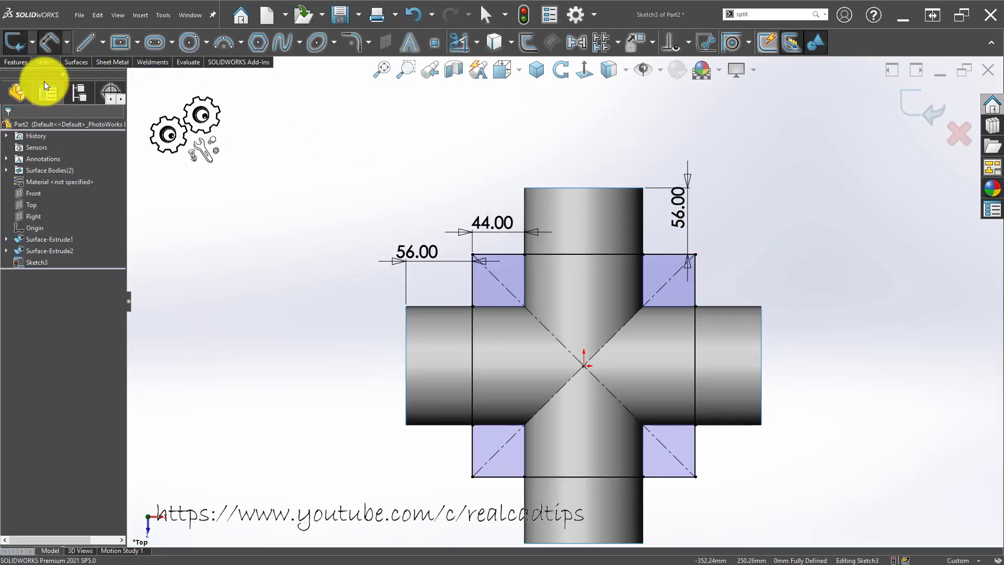
click(20, 63)
click(76, 63)
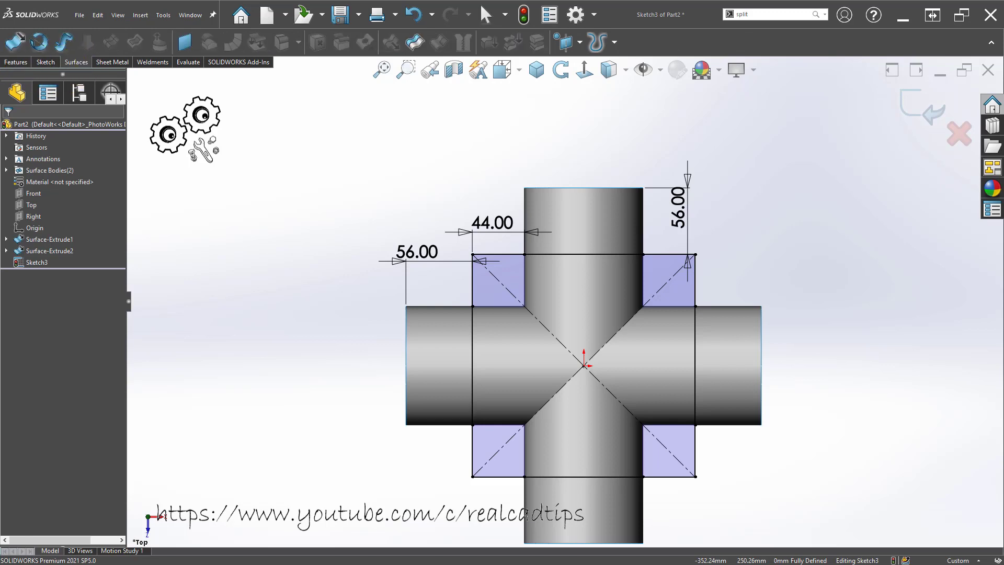
click(414, 42)
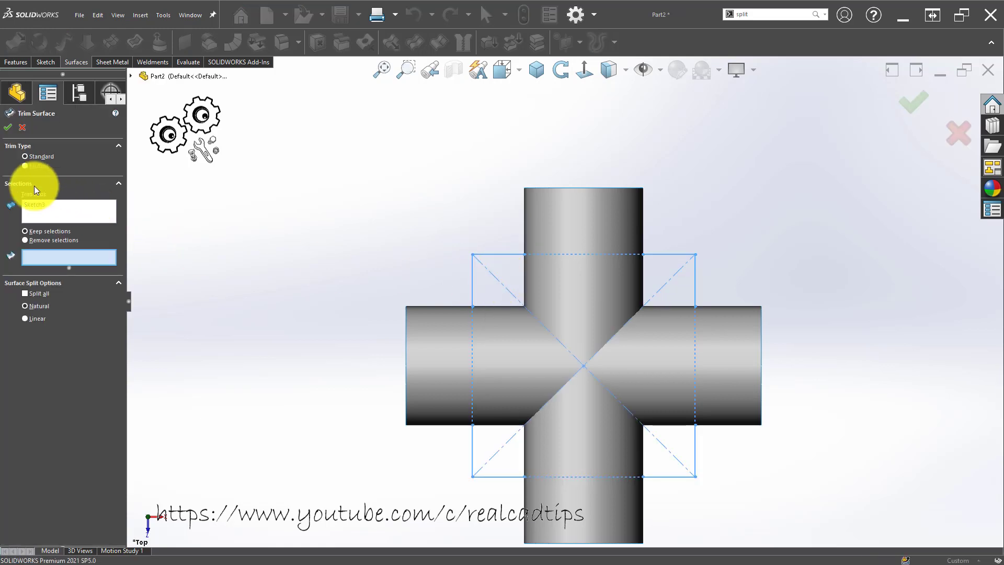
click(24, 128)
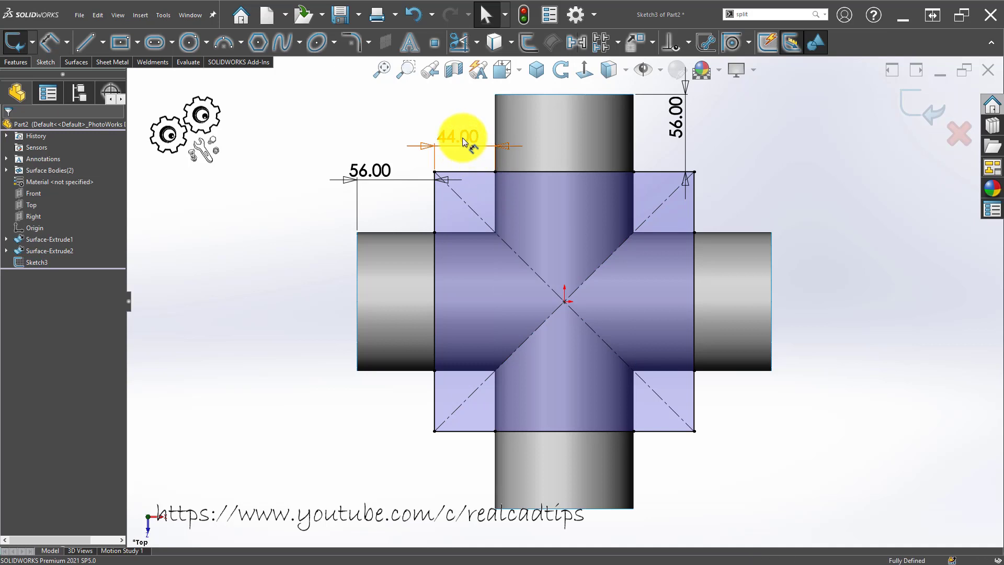
- Change the top corner-piece dimension from 44.00 to 50.00
click(462, 137)
double_click(463, 137)
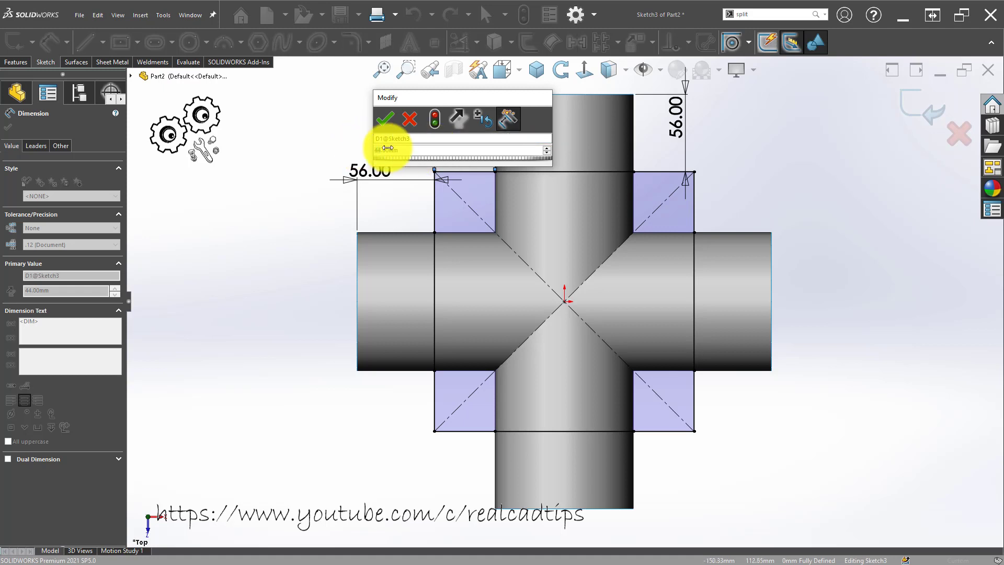
text(50)
key(Return)
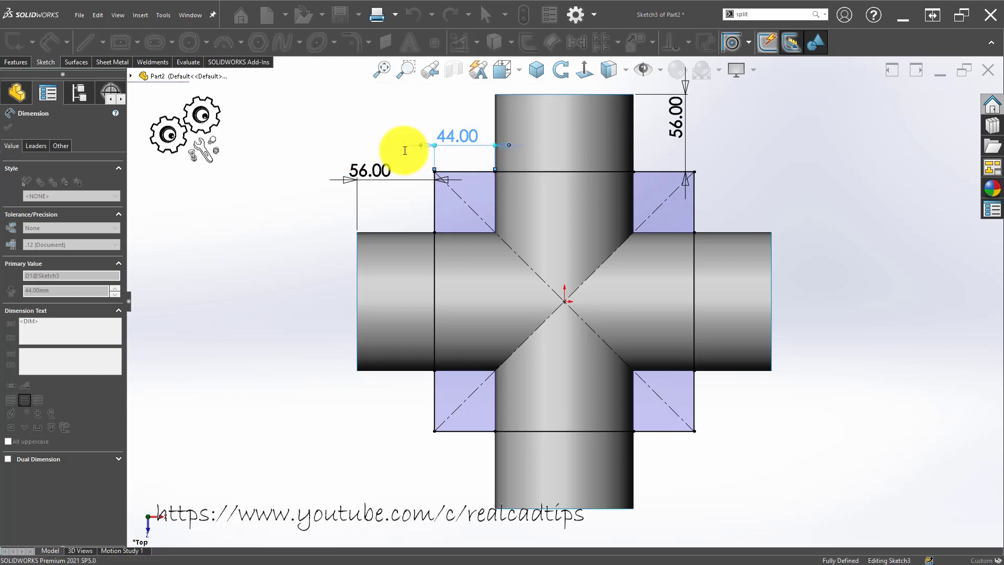
click(365, 142)
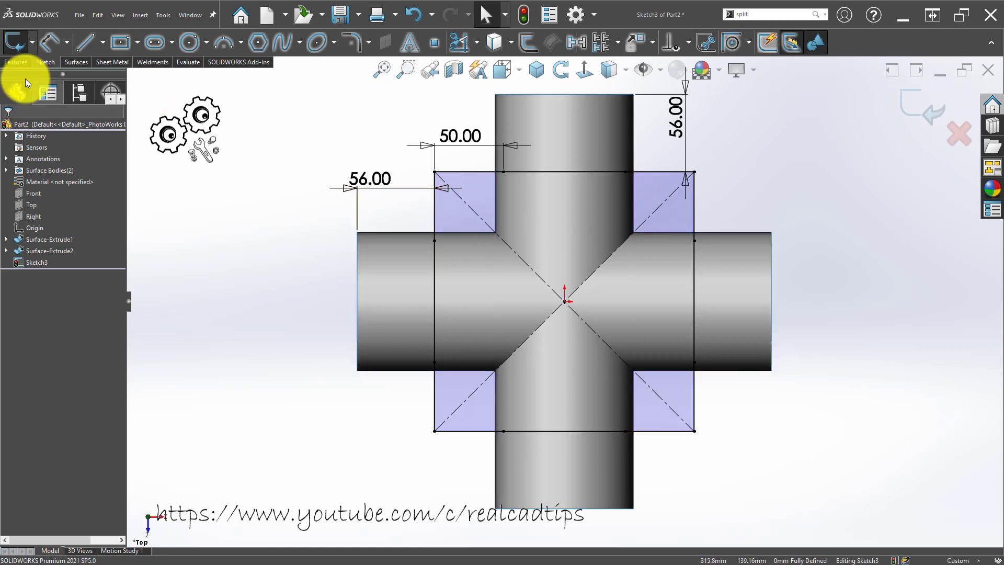
click(76, 63)
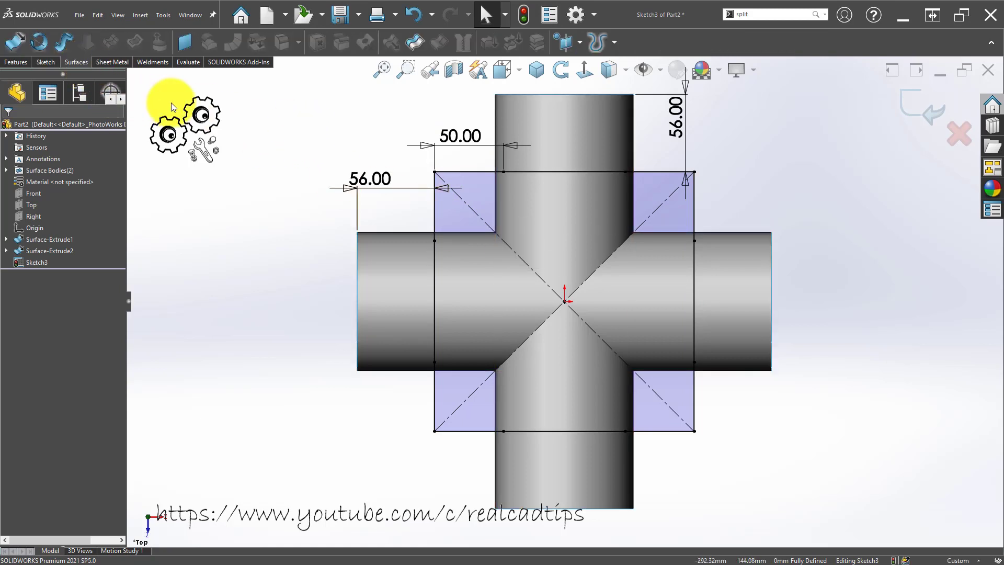
- Trim the pipes with Sketch3, keeping the four pipe ends as separate stubs
click(412, 46)
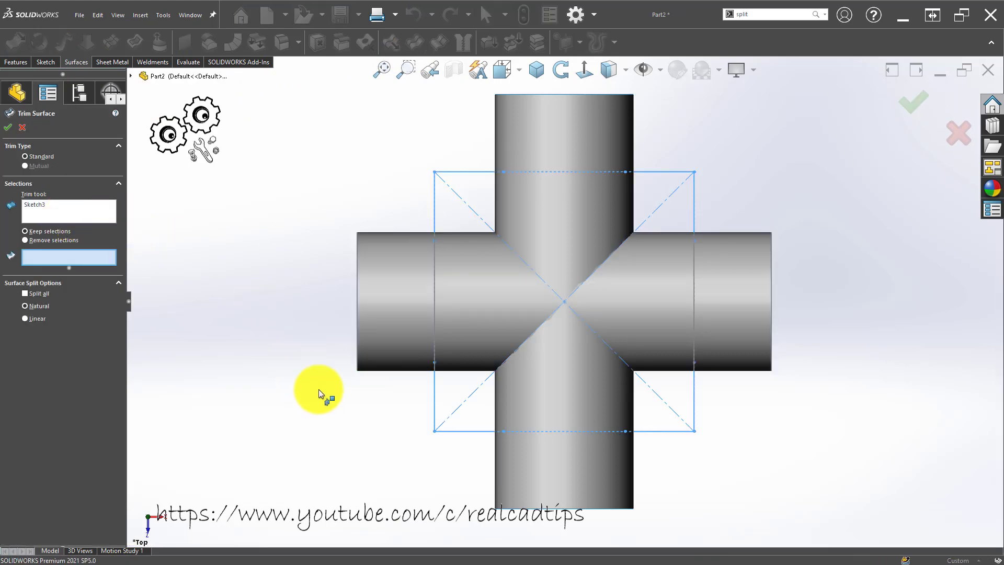
mouse_move(324, 397)
middle_down()
mouse_move(340, 228)
mouse_move(386, 228)
mouse_move(366, 272)
middle_up()
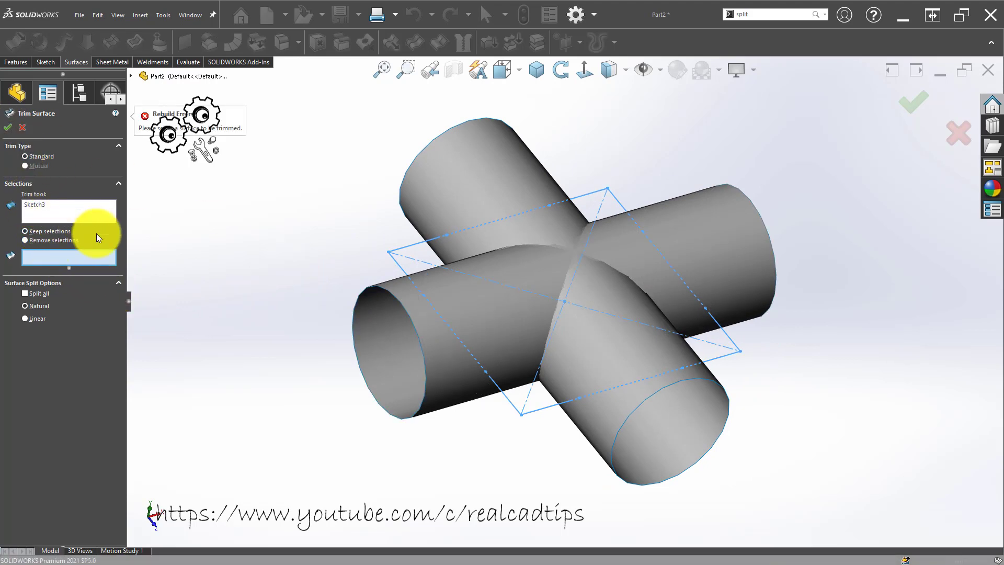
click(446, 297)
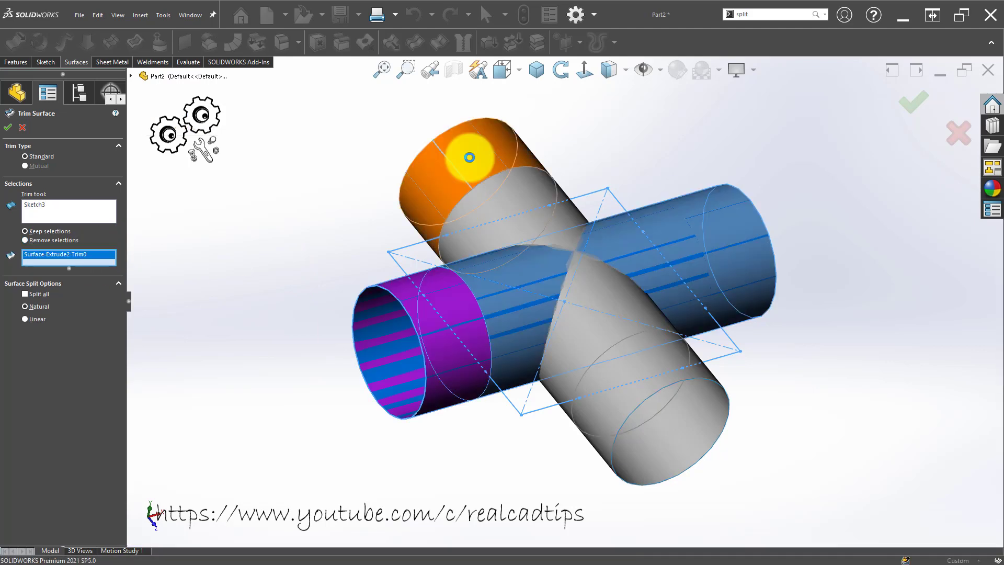
click(469, 157)
click(706, 243)
click(658, 385)
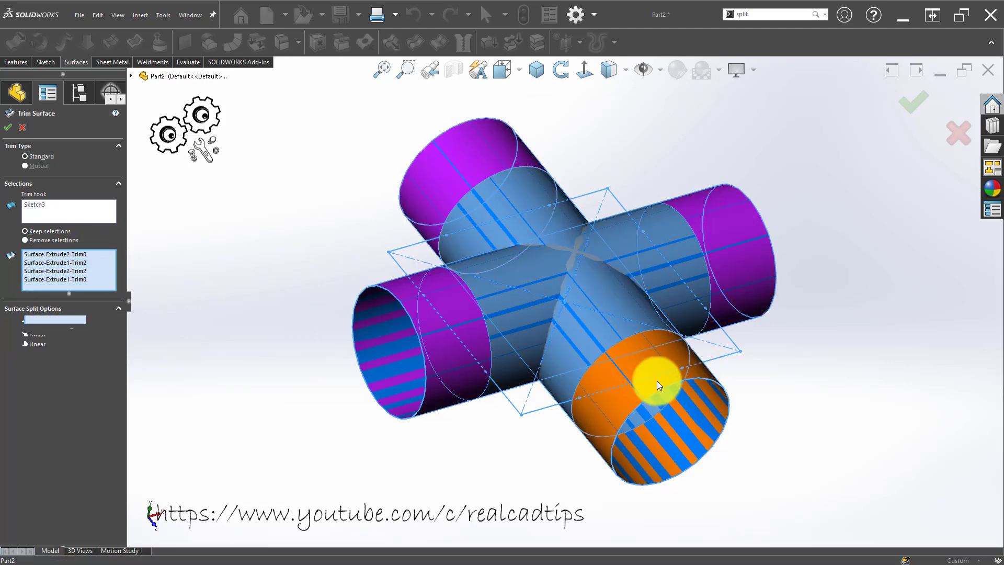
middle_drag(558, 403, 520, 475)
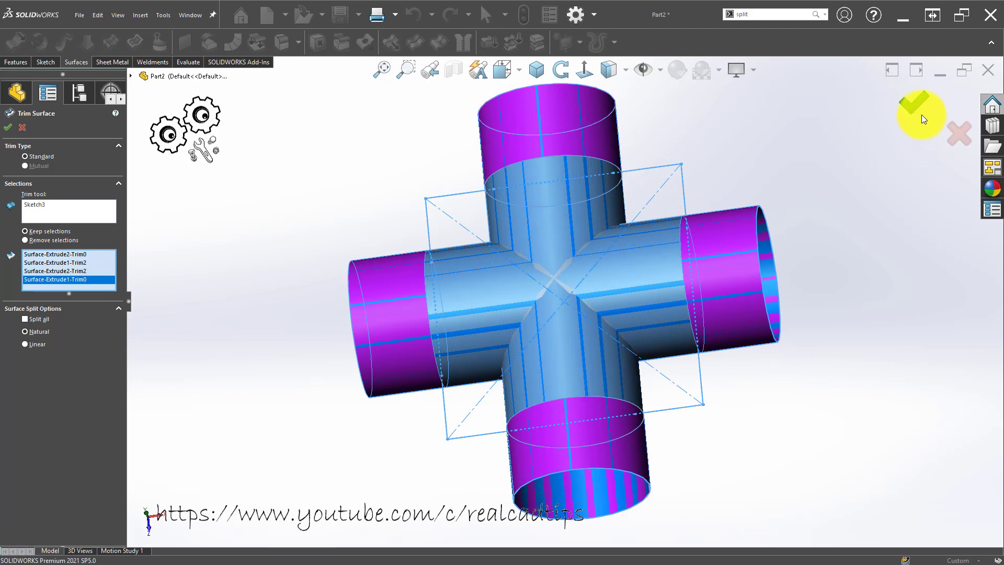
key(Return)
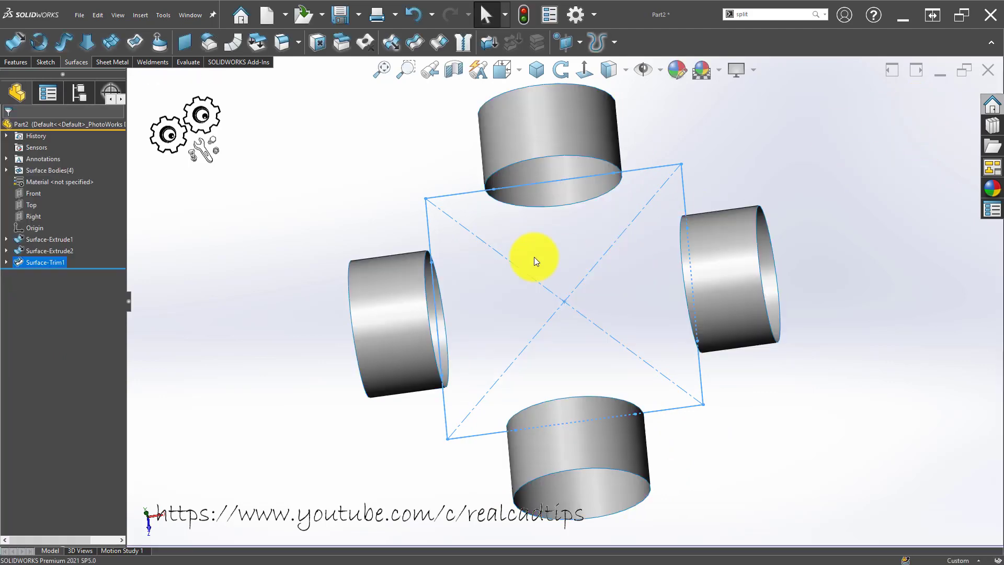
- Start a lofted surface and orbit to view all four stubs
middle_drag(443, 279, 572, 180)
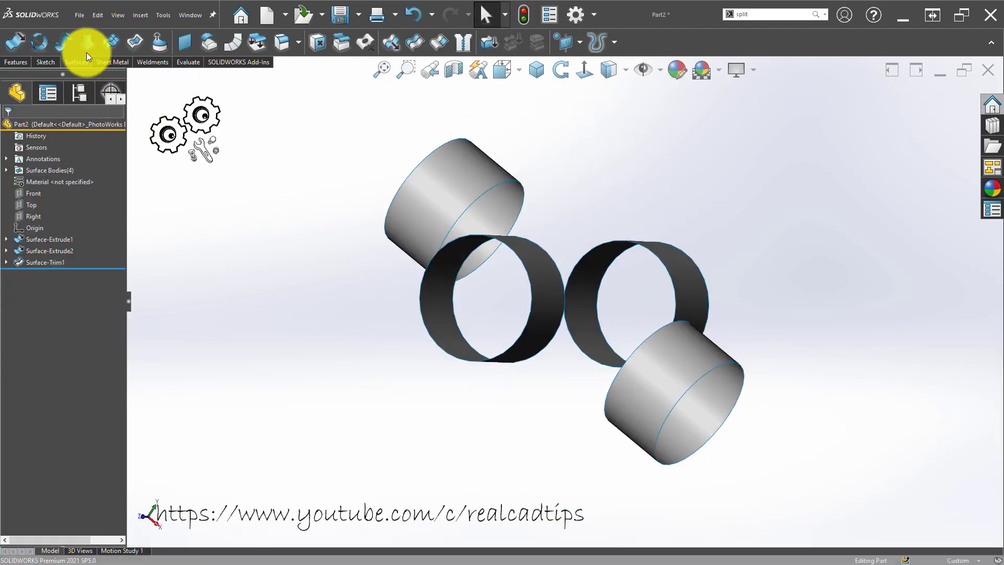
click(87, 43)
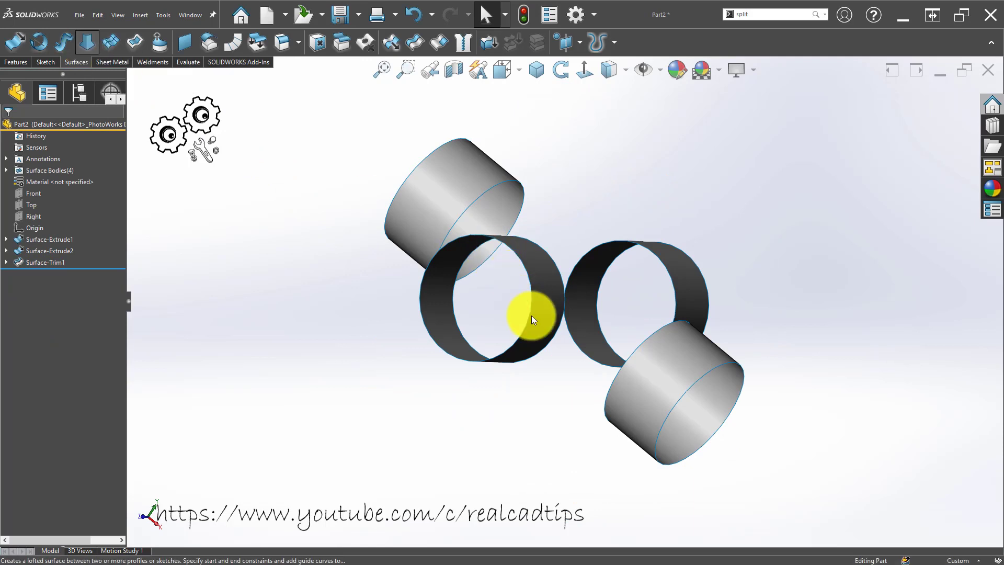
mouse_move(535, 357)
middle_down()
mouse_move(460, 390)
mouse_move(463, 356)
middle_up()
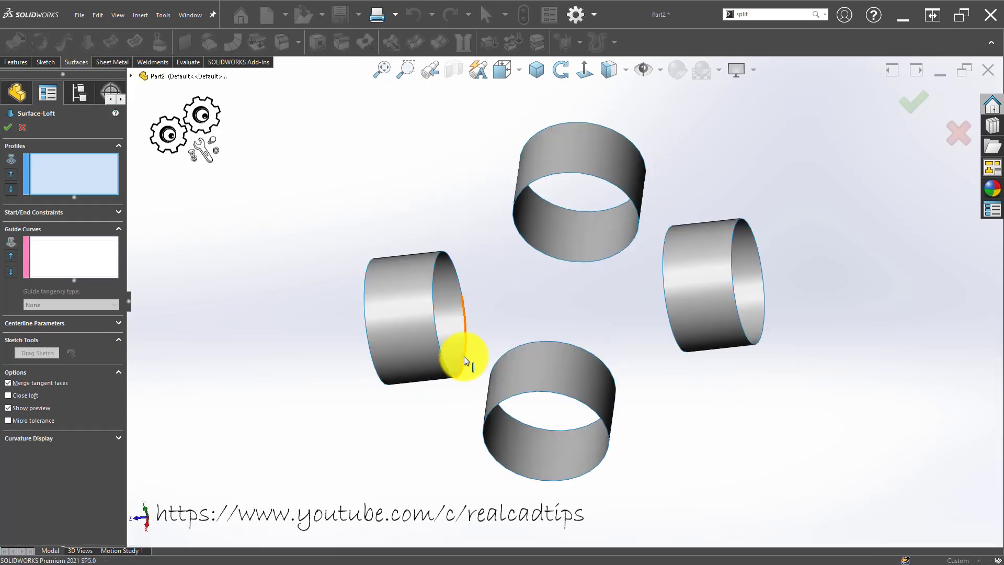
- Loft between the left and lower stub edges with Tangency To Face at both ends
click(435, 340)
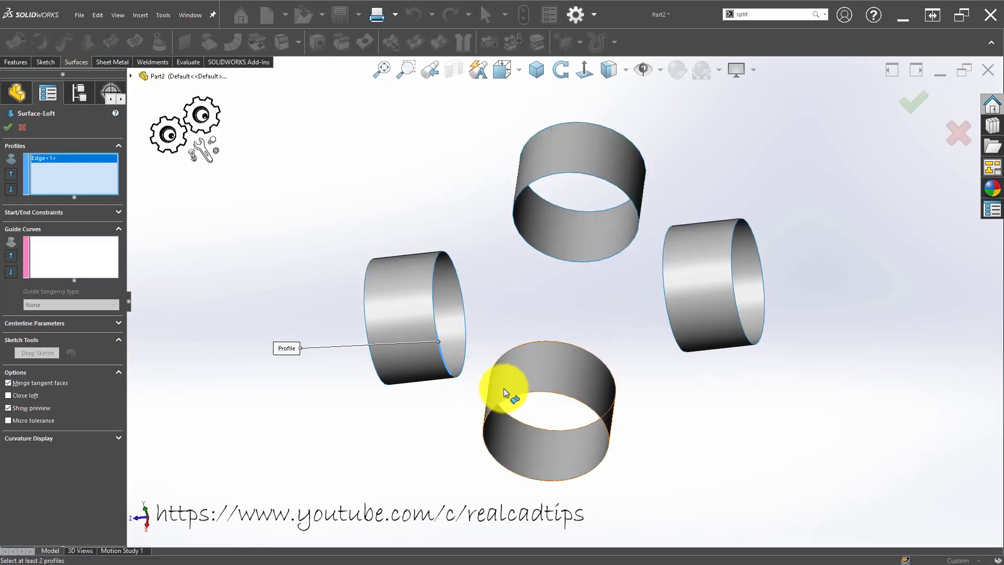
mouse_move(504, 388)
middle_down()
mouse_move(580, 381)
mouse_move(502, 366)
middle_up()
click(597, 376)
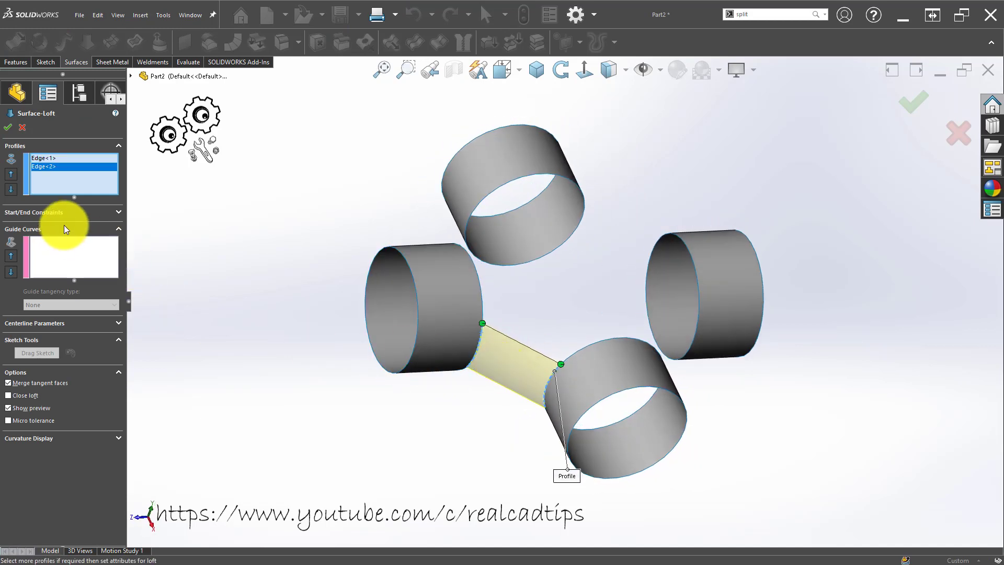
click(60, 211)
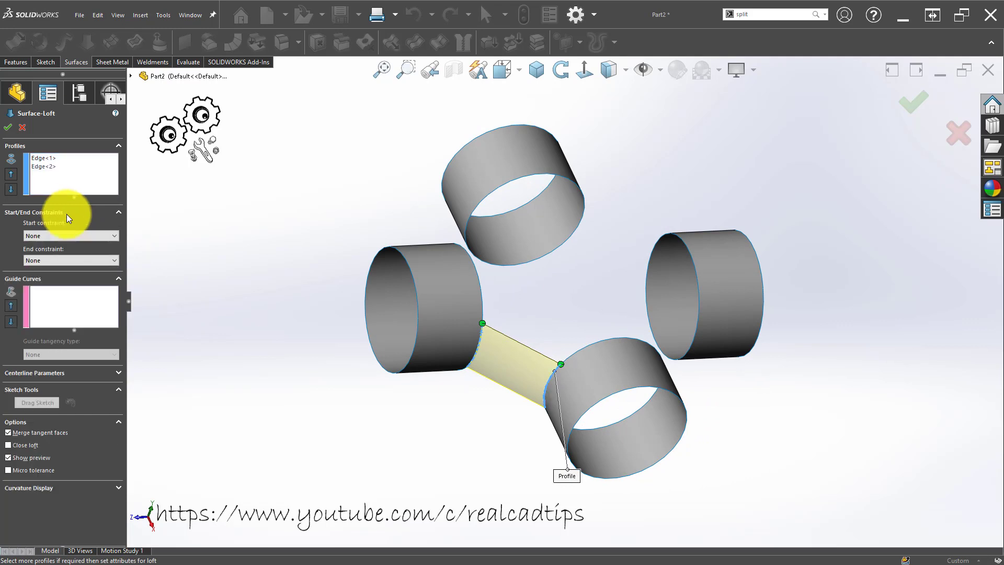
click(83, 236)
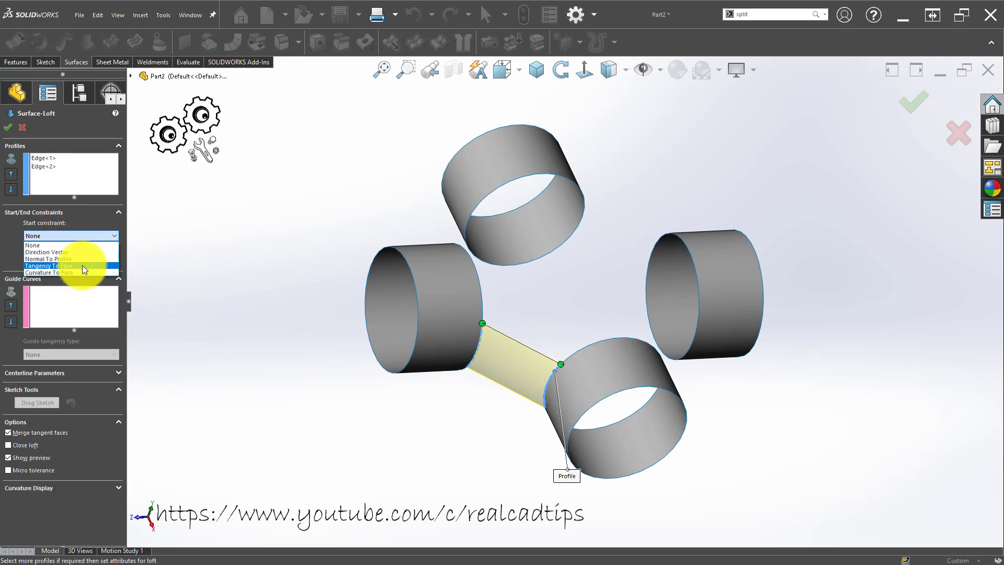
click(82, 265)
click(70, 287)
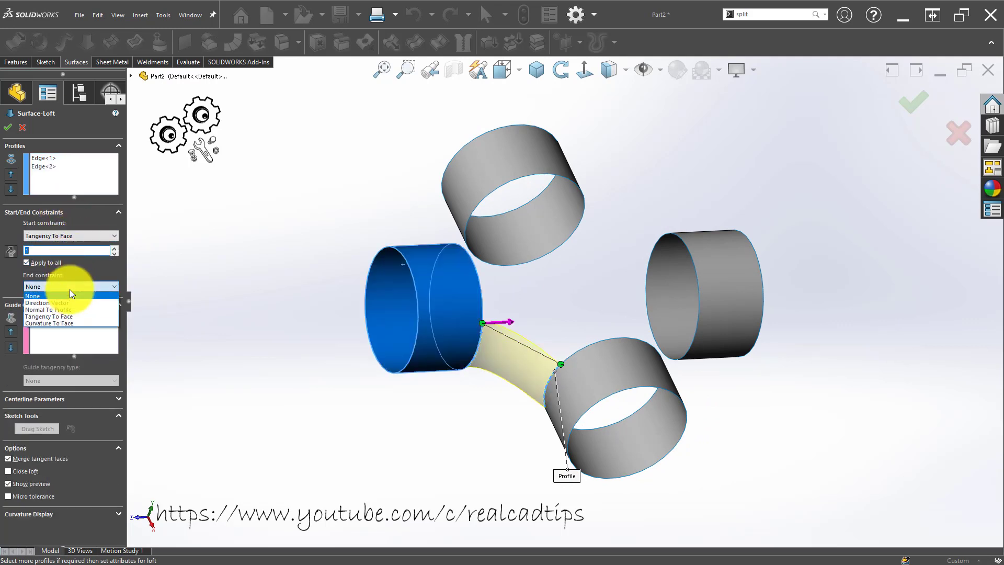
click(76, 315)
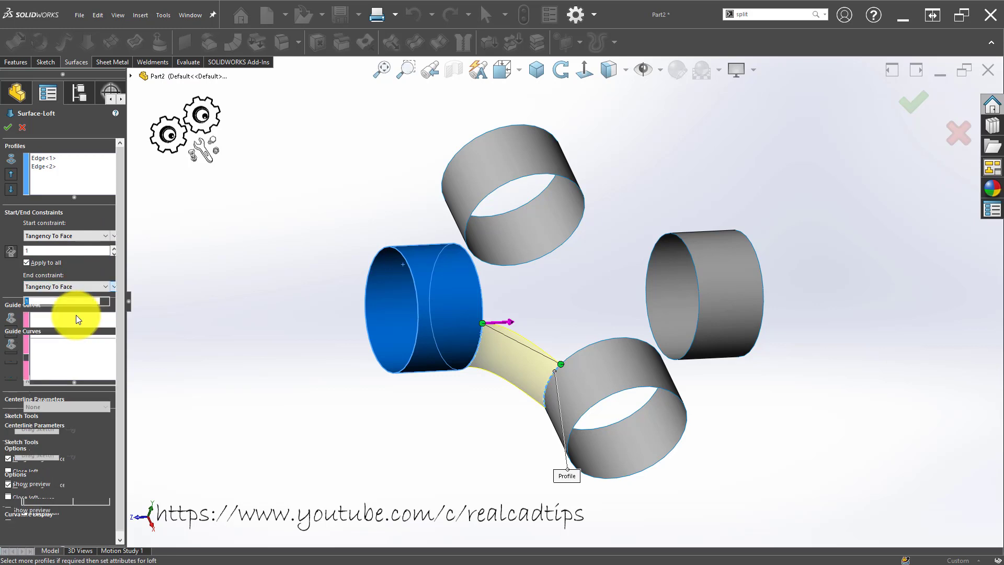
- Adjust the start tangency length and create Surface-Loft6
click(108, 248)
click(108, 248)
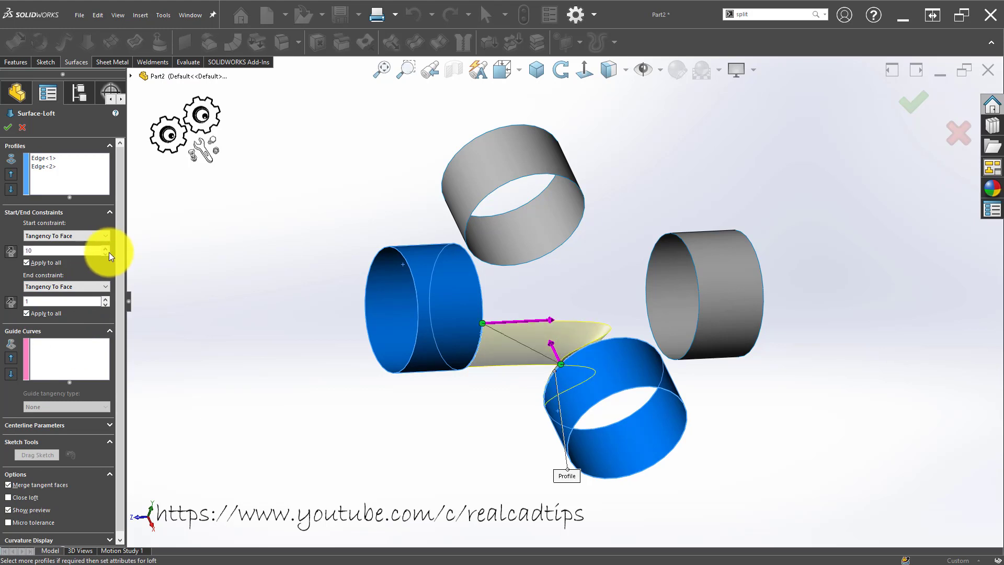
click(108, 253)
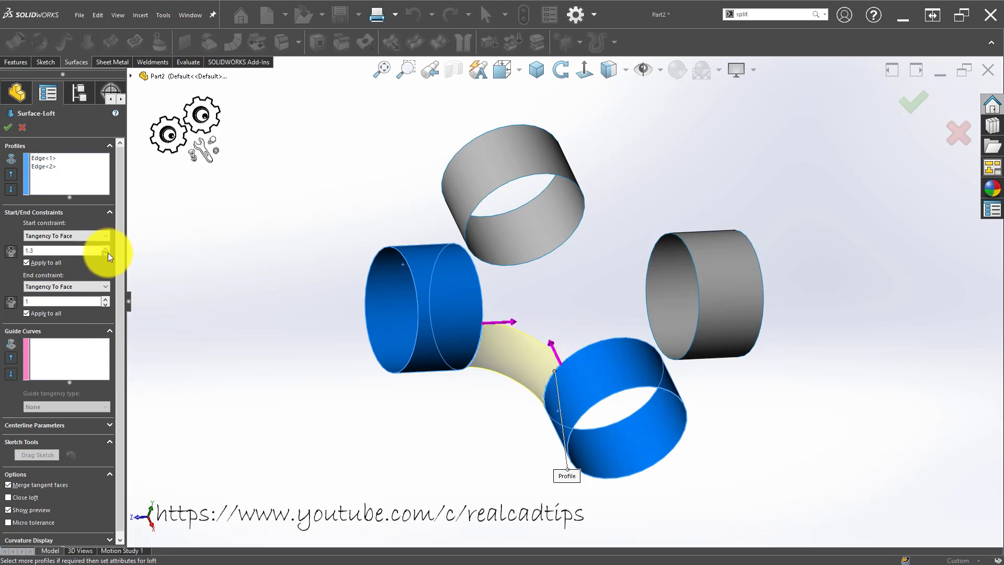
click(107, 253)
click(108, 252)
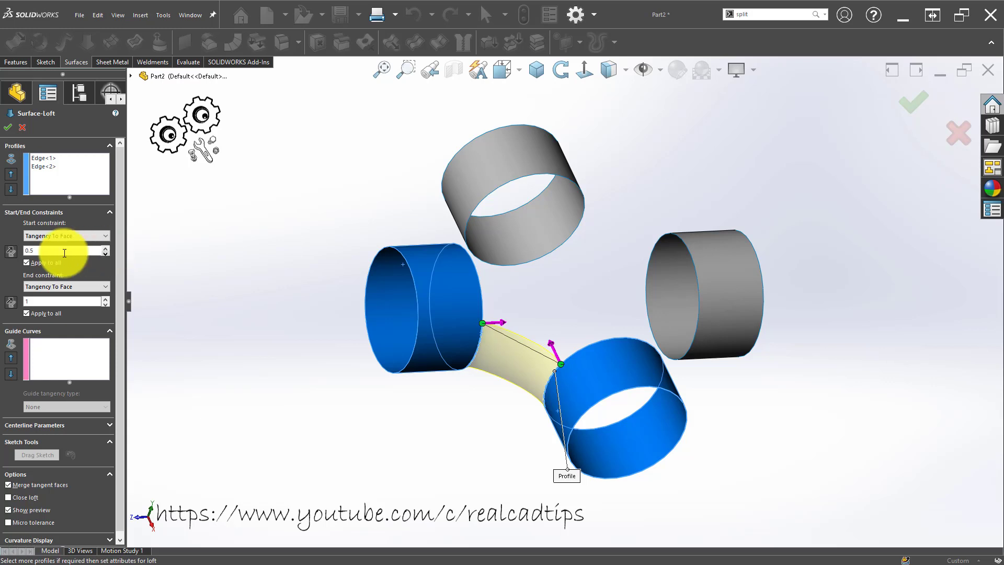
drag(67, 250, 2, 251)
text(1)
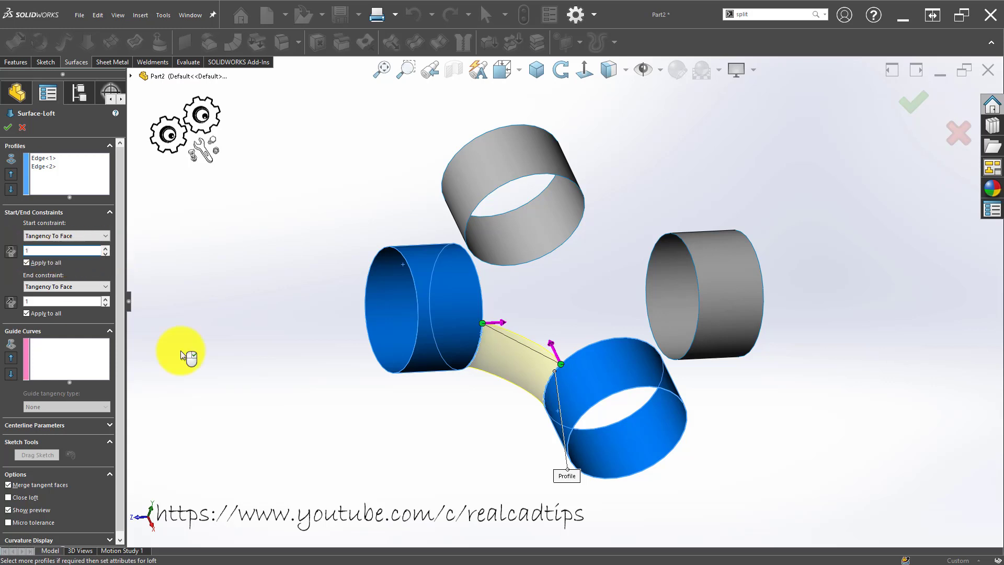
click(68, 369)
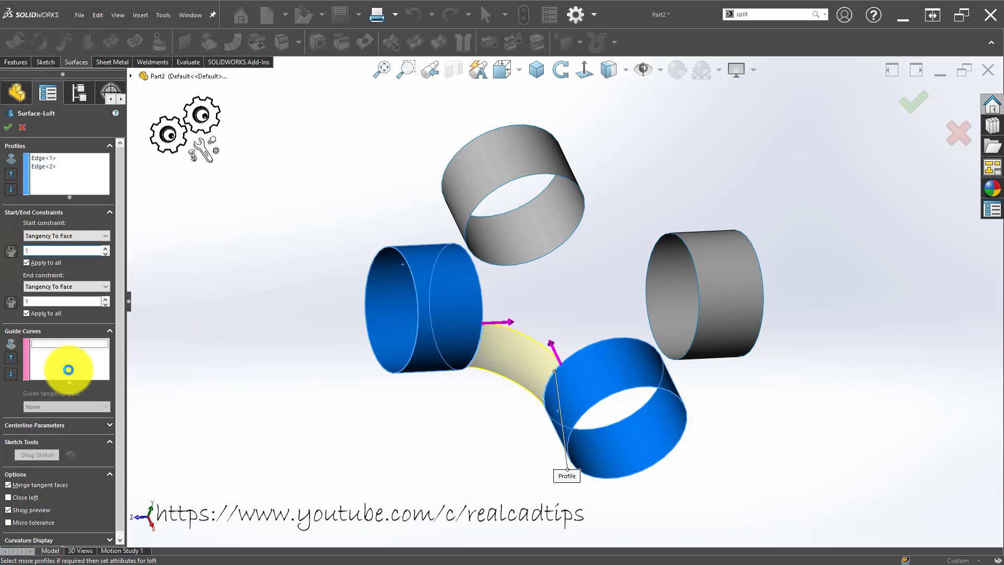
click(8, 127)
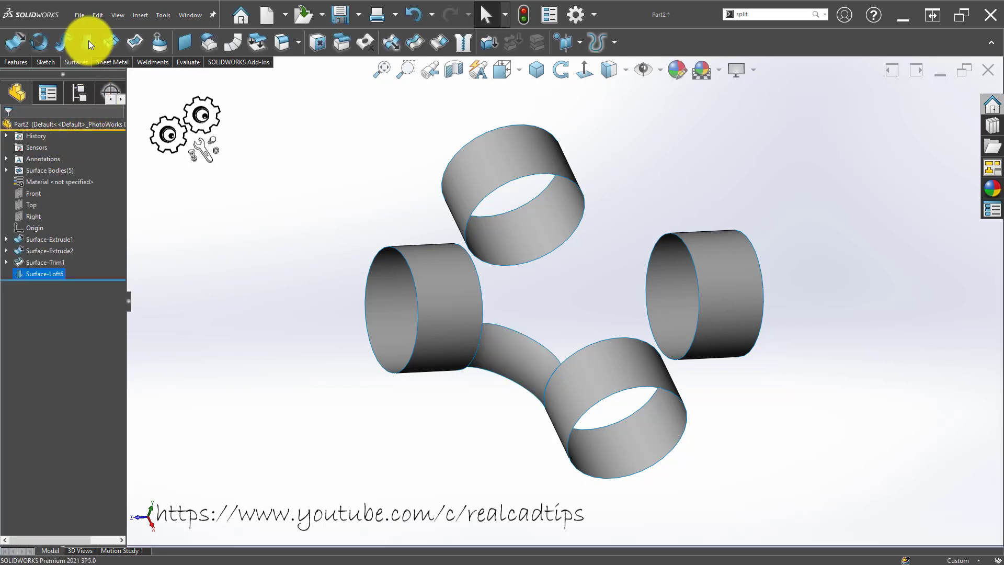
- Start a surface loft between the right and lower pipe edges, removing Surface Body<1> from Profiles
key(Return)
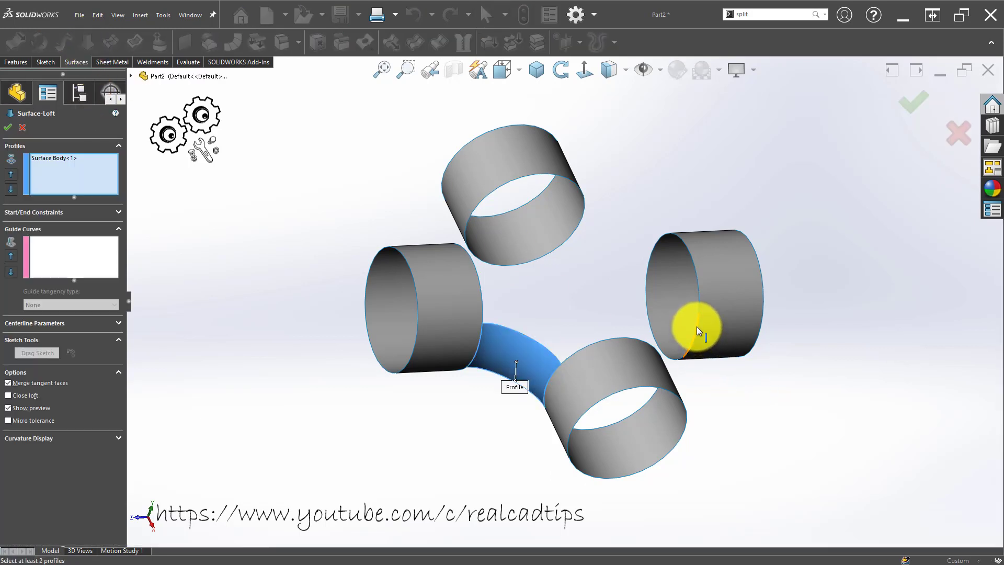
click(696, 326)
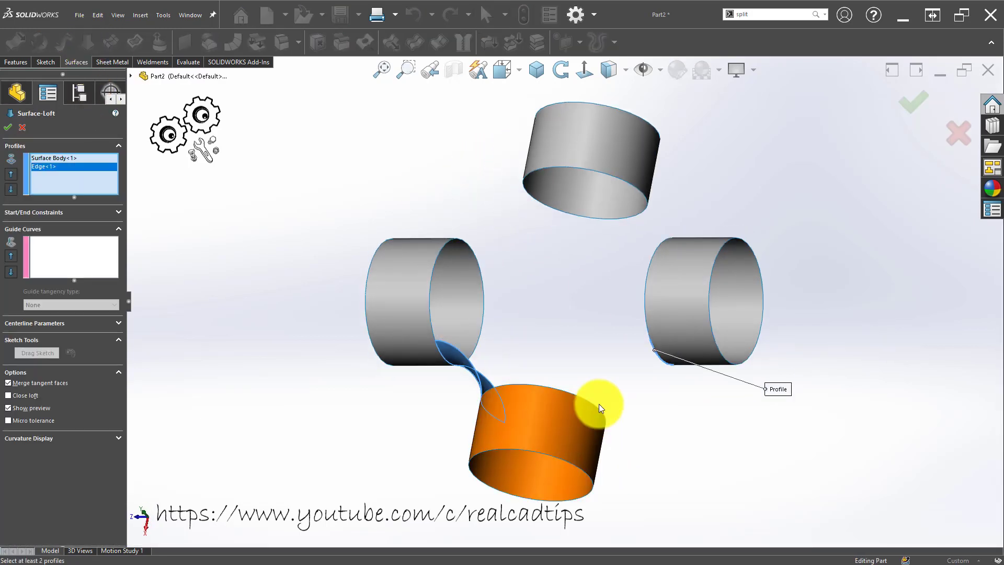
click(594, 406)
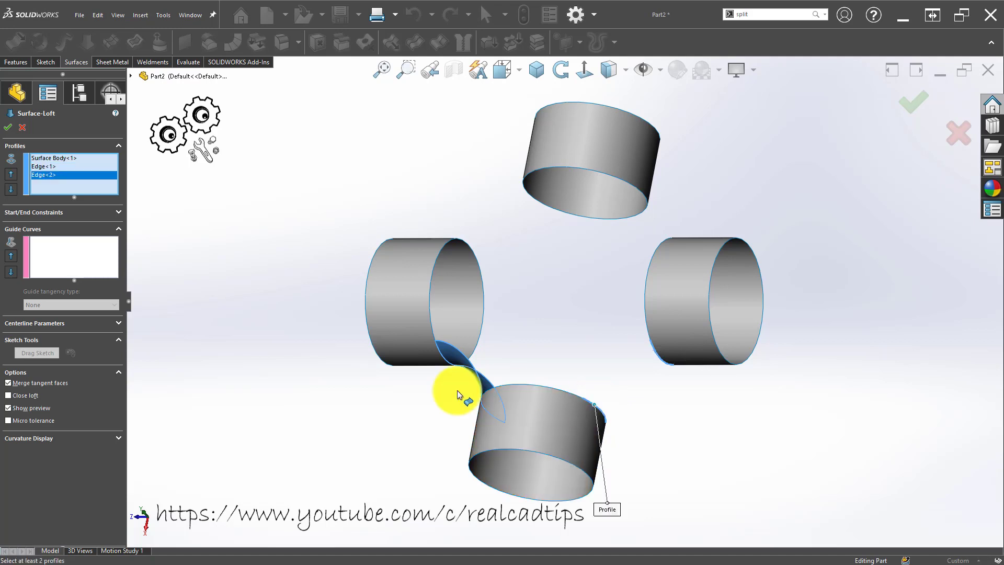
click(62, 218)
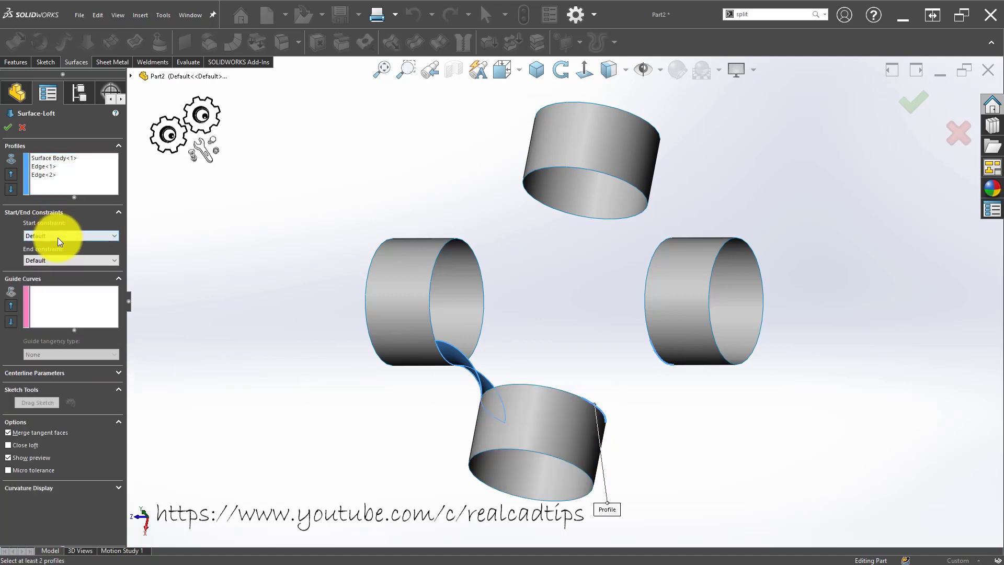
click(57, 238)
click(95, 243)
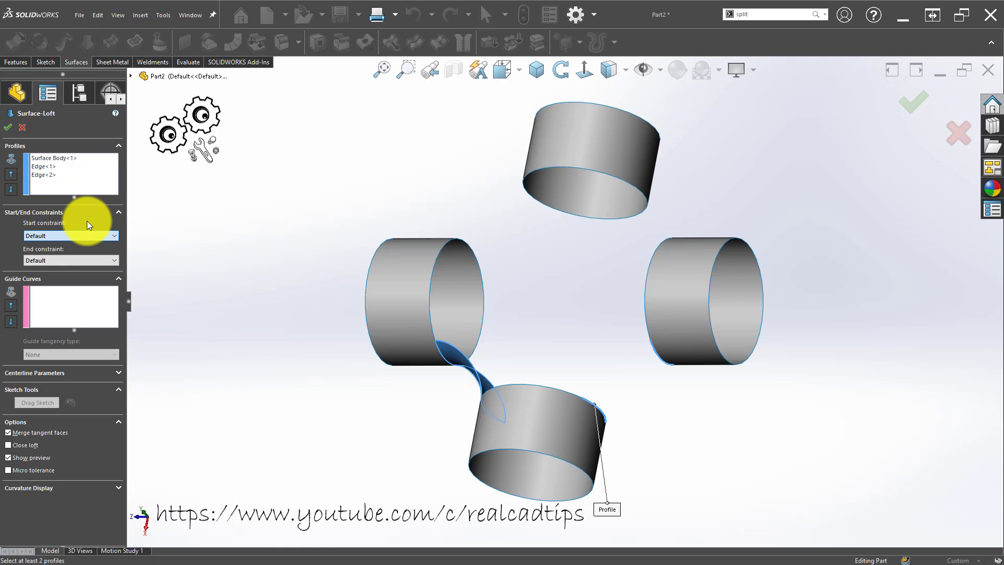
click(67, 157)
right_click(67, 157)
click(101, 174)
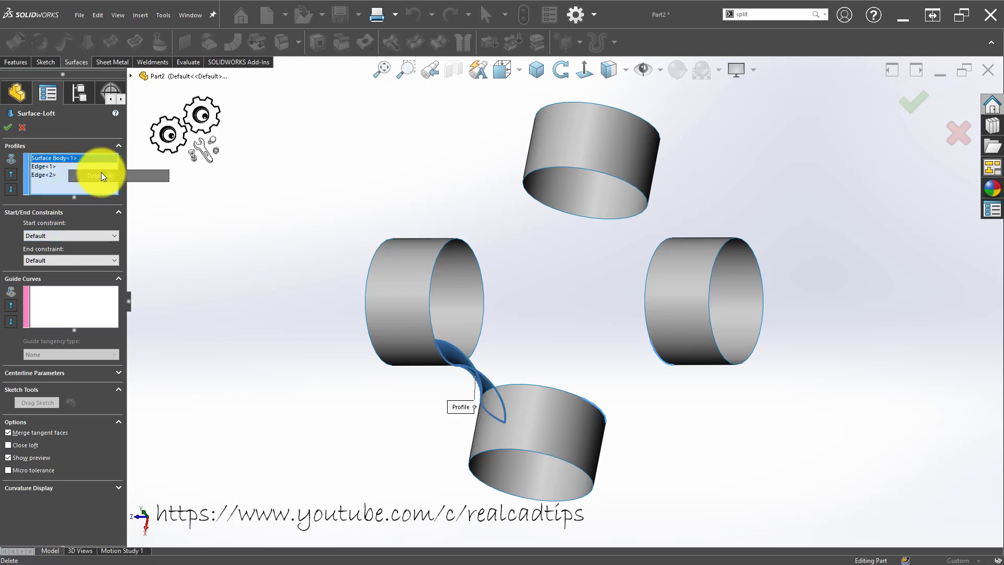
click(71, 234)
- Set both Start and End constraints to Tangency To Face and accept Surface-Loft7
click(73, 266)
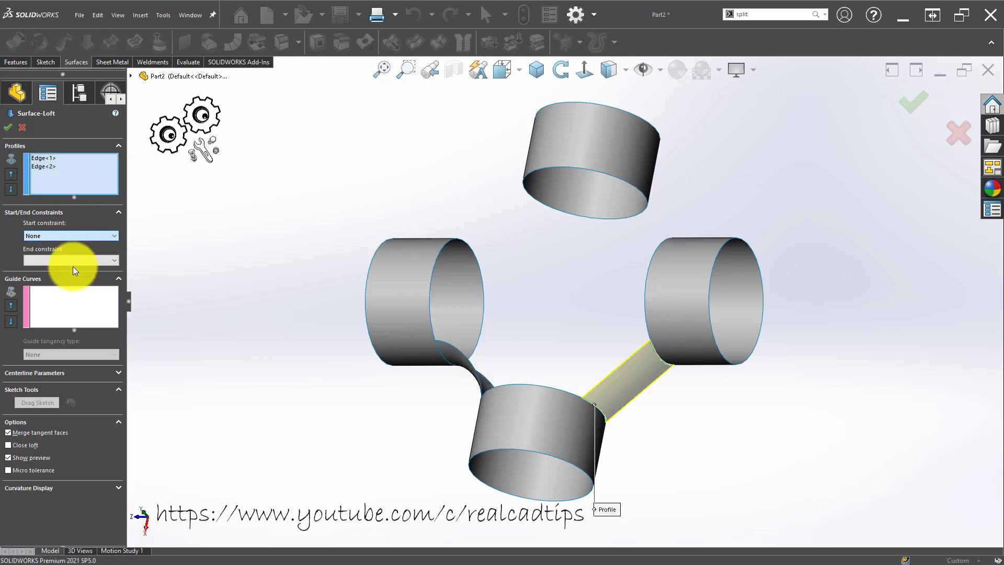
click(71, 288)
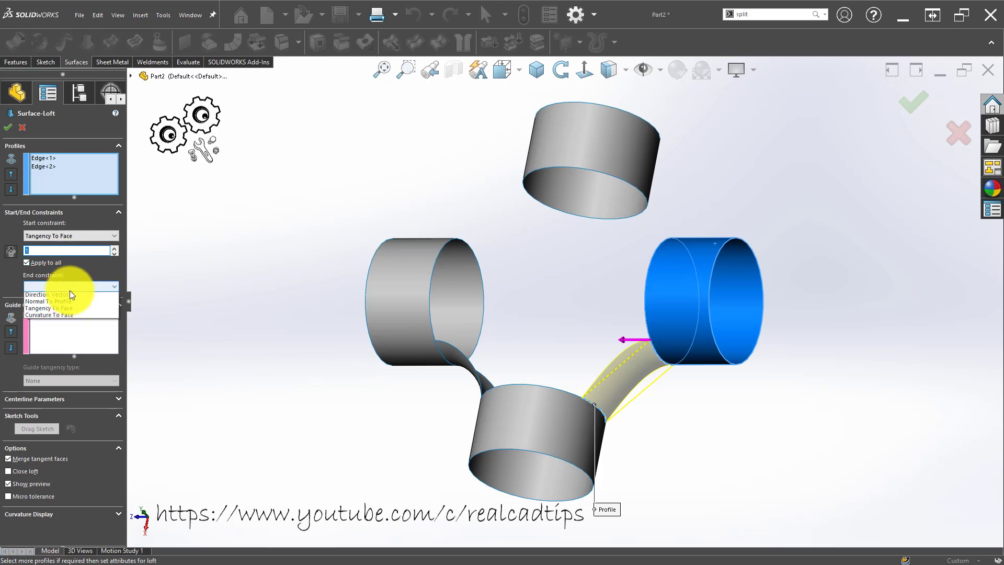
click(70, 316)
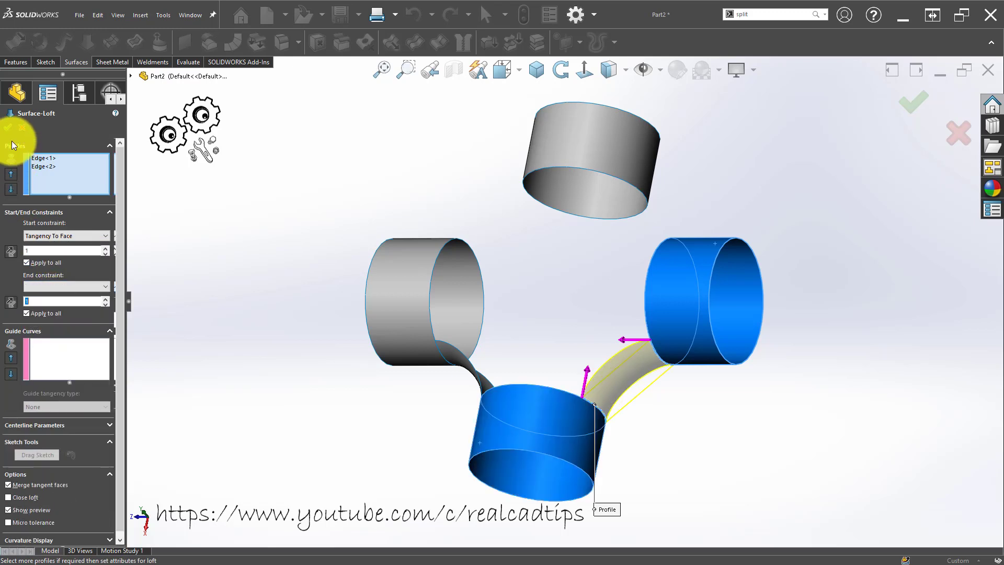
click(7, 127)
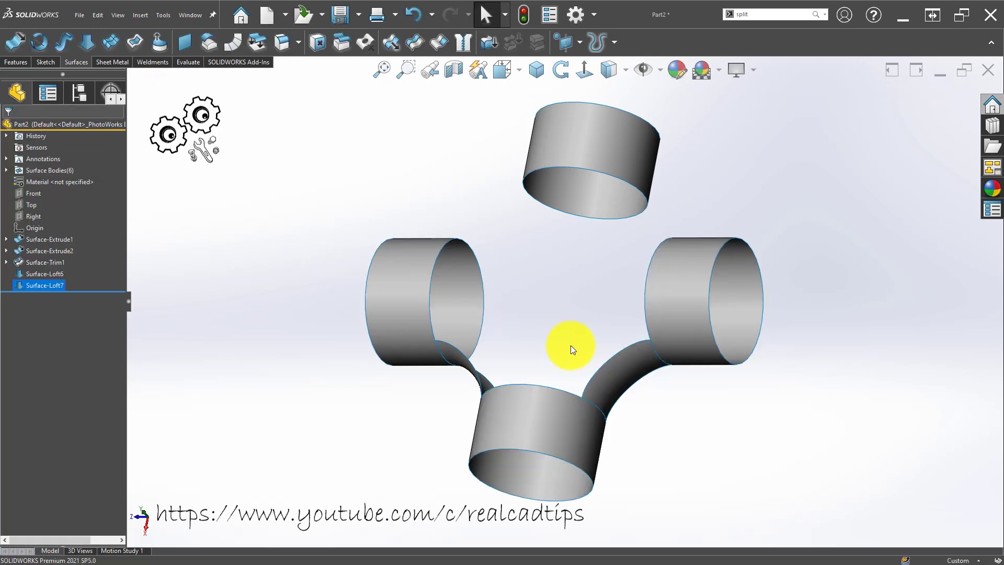
mouse_move(570, 345)
middle_down()
mouse_move(665, 289)
mouse_move(578, 186)
mouse_move(466, 321)
mouse_move(448, 324)
middle_up()
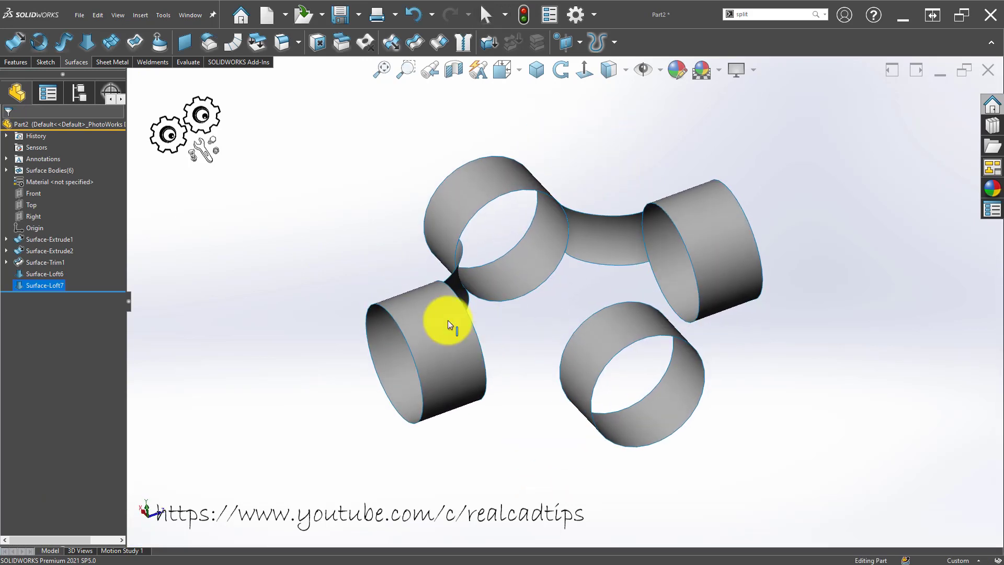
- Loft between the two front pipe edges, deleting the stray Surface Body<1> profile
click(86, 42)
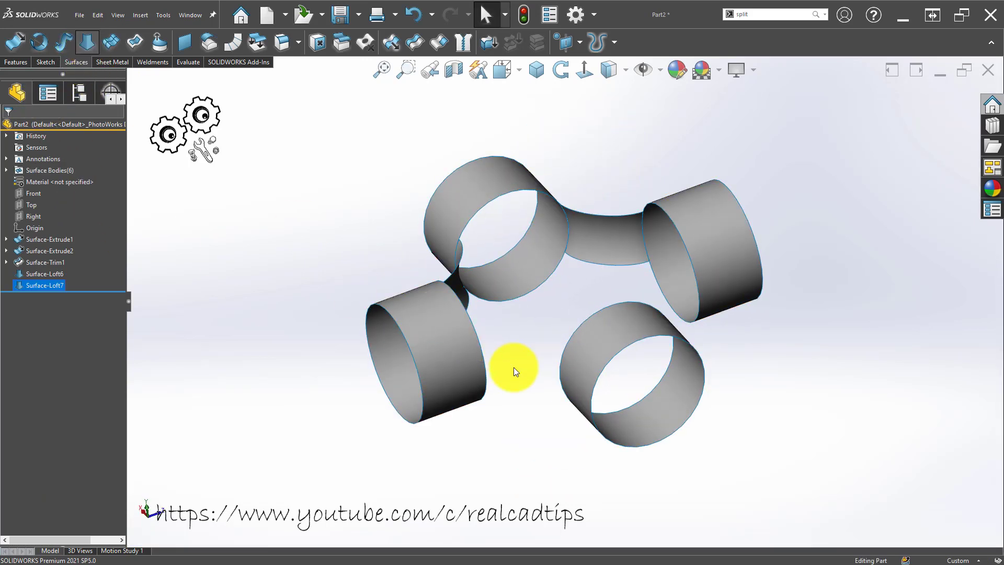
click(482, 352)
middle_drag(546, 375, 578, 358)
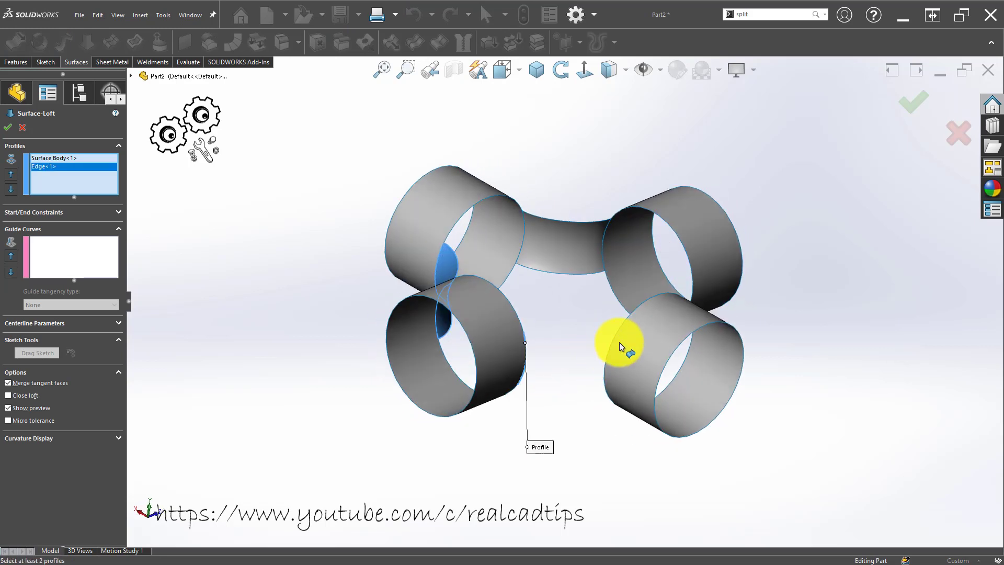
click(609, 351)
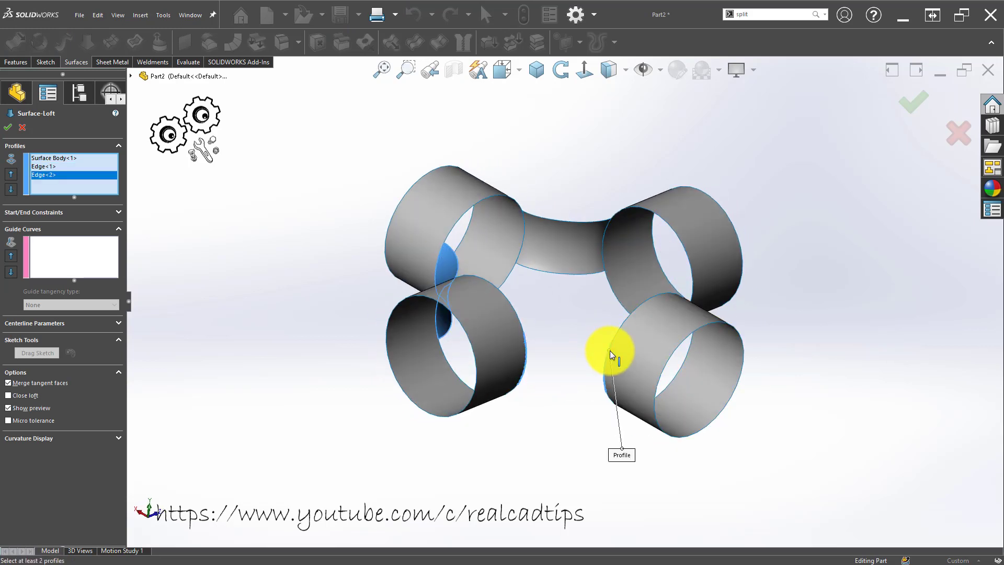
click(68, 160)
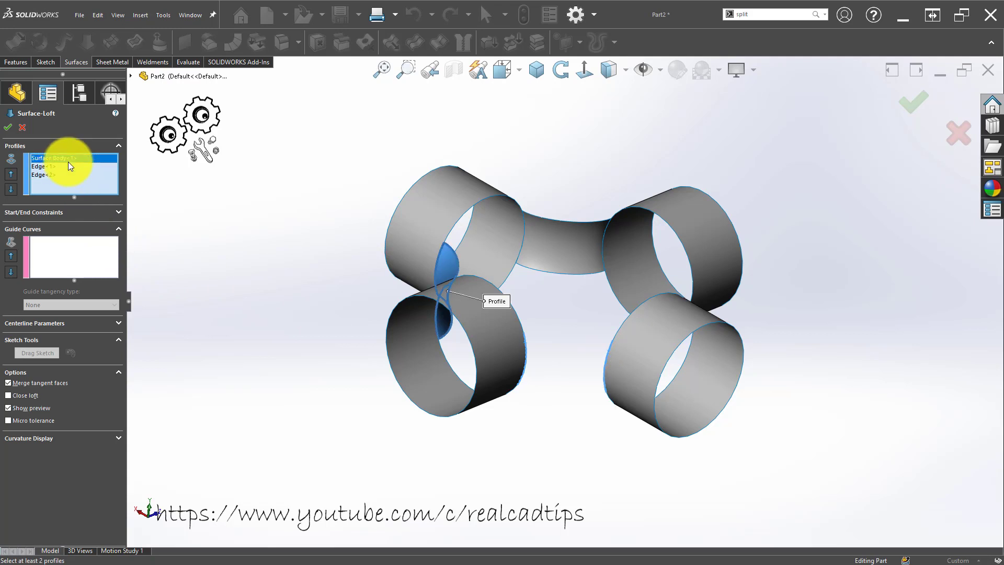
key(Delete)
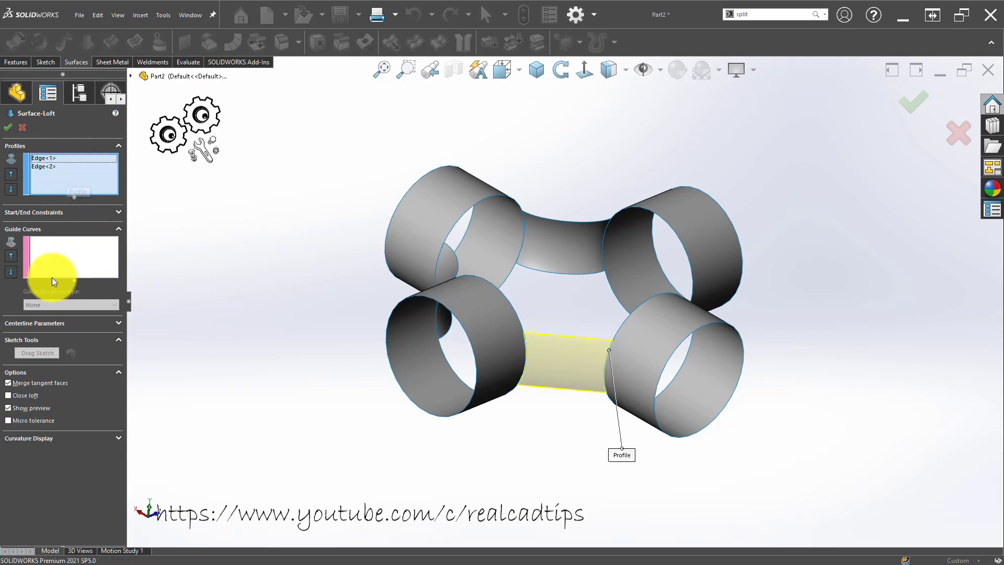
- Set the loft's Start and End constraints to Tangency To Face
click(66, 213)
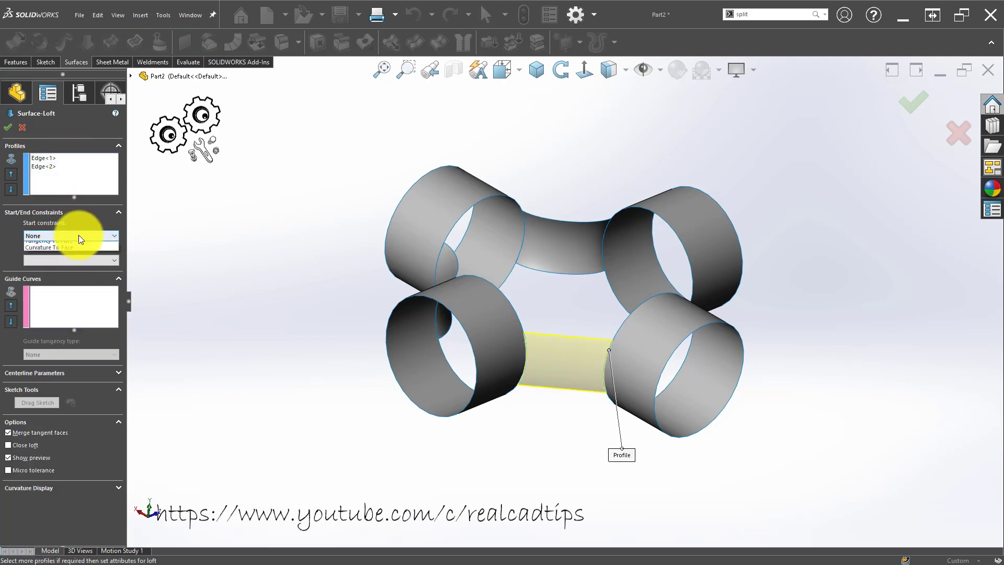
click(79, 235)
click(75, 266)
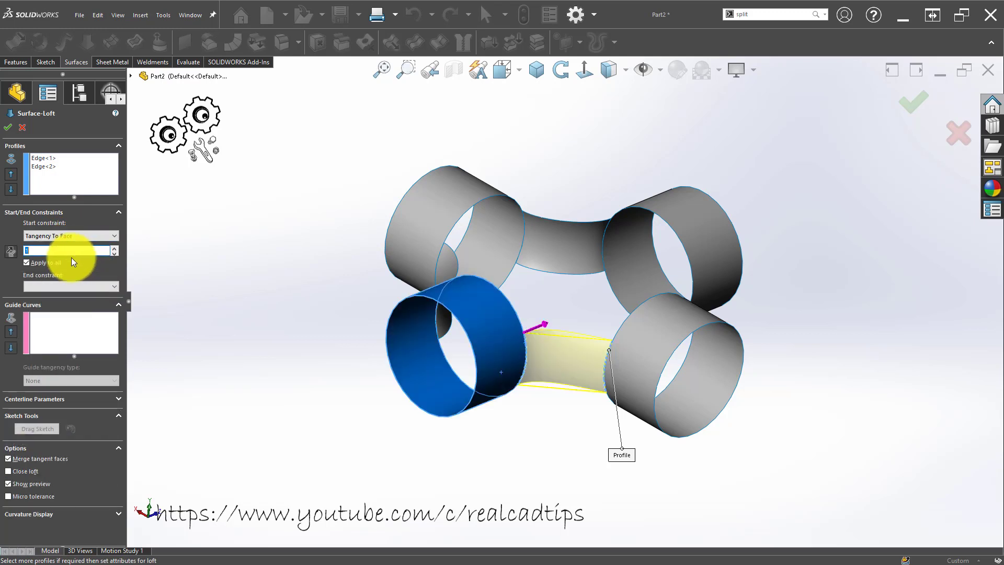
click(64, 287)
click(64, 319)
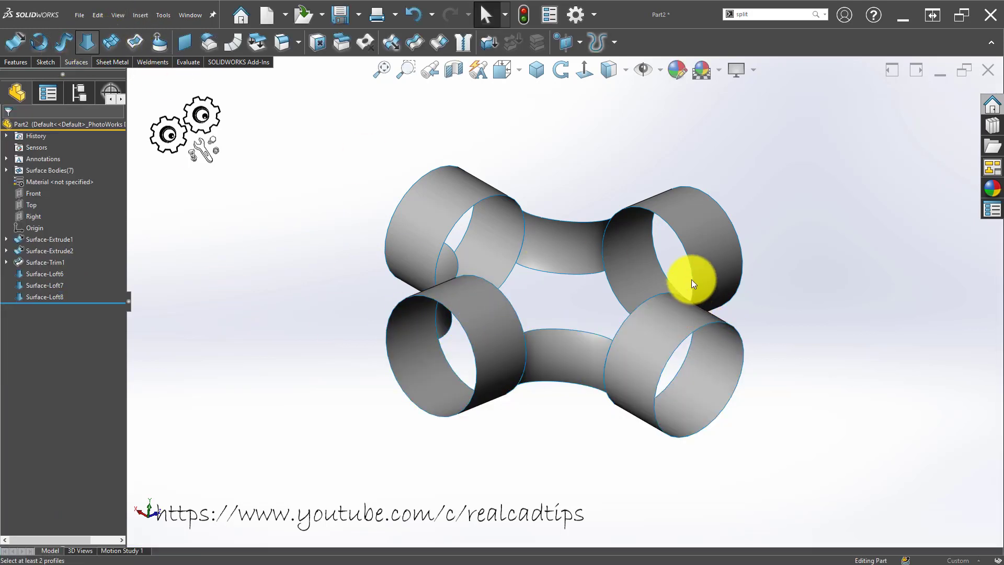
- Loft between the two front ring edges, moving the connector point up the edge
key(Return)
click(667, 315)
mouse_move(667, 315)
middle_down()
mouse_move(541, 462)
mouse_move(570, 442)
middle_up()
click(570, 422)
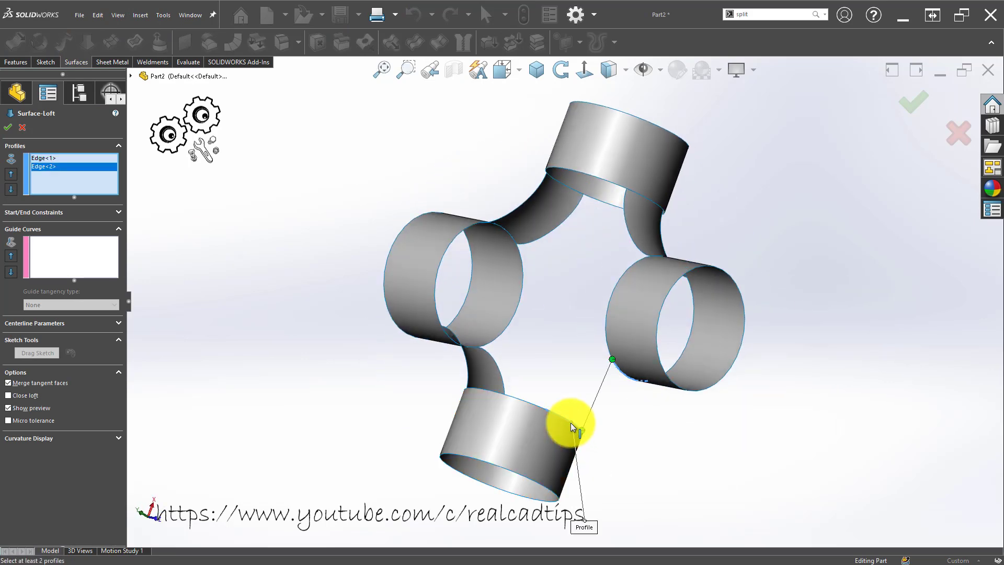
mouse_move(614, 441)
middle_down()
mouse_move(628, 259)
mouse_move(600, 336)
mouse_move(560, 379)
middle_up()
drag(540, 392, 533, 337)
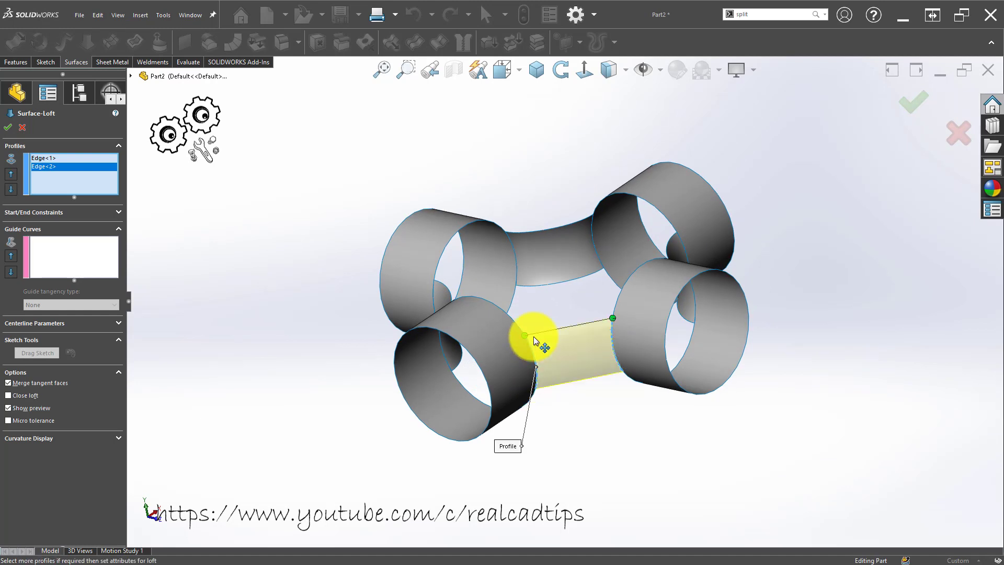
- Set Start and End constraints to Tangency To Face and accept Surface-Loft9
click(65, 215)
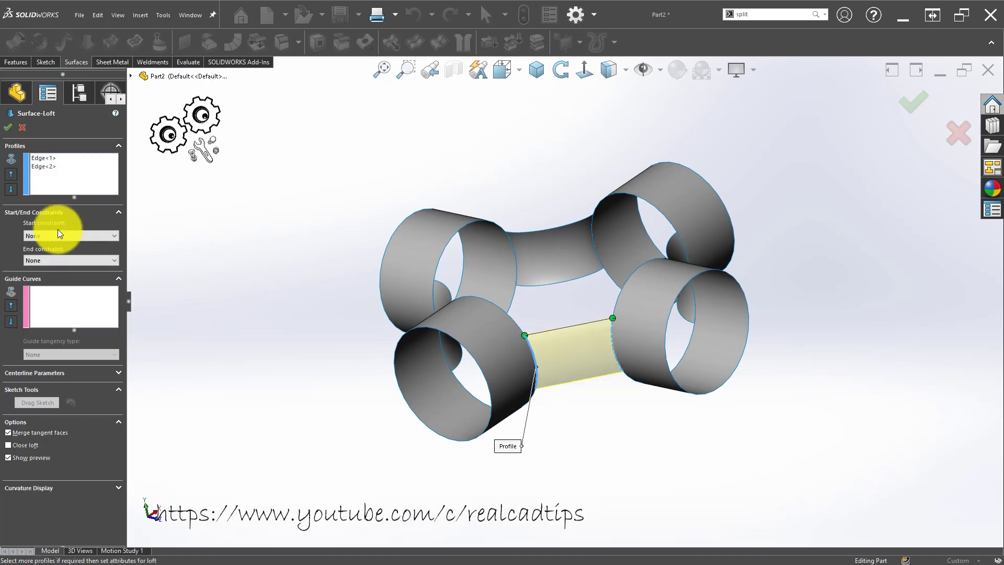
click(70, 236)
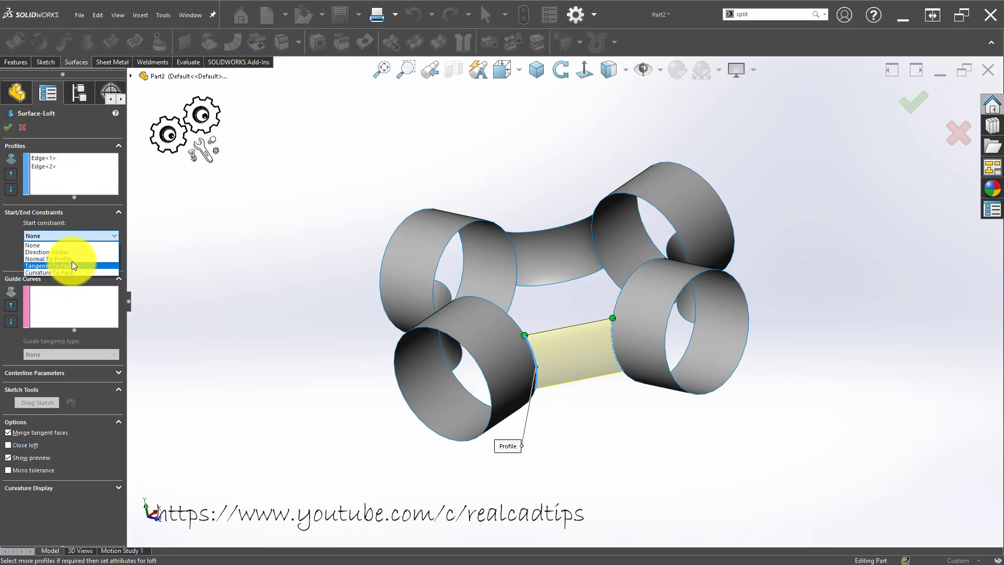
click(74, 266)
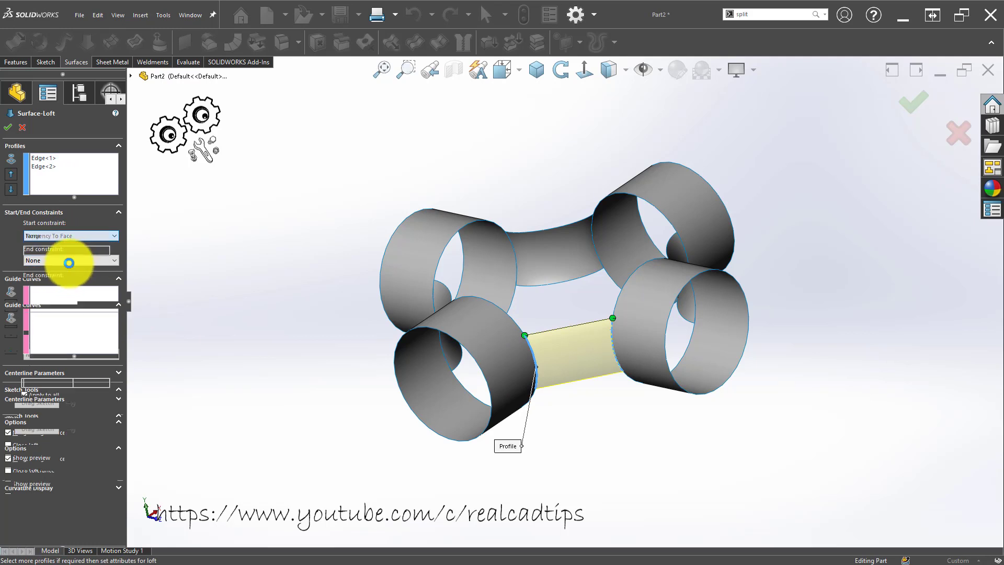
click(61, 287)
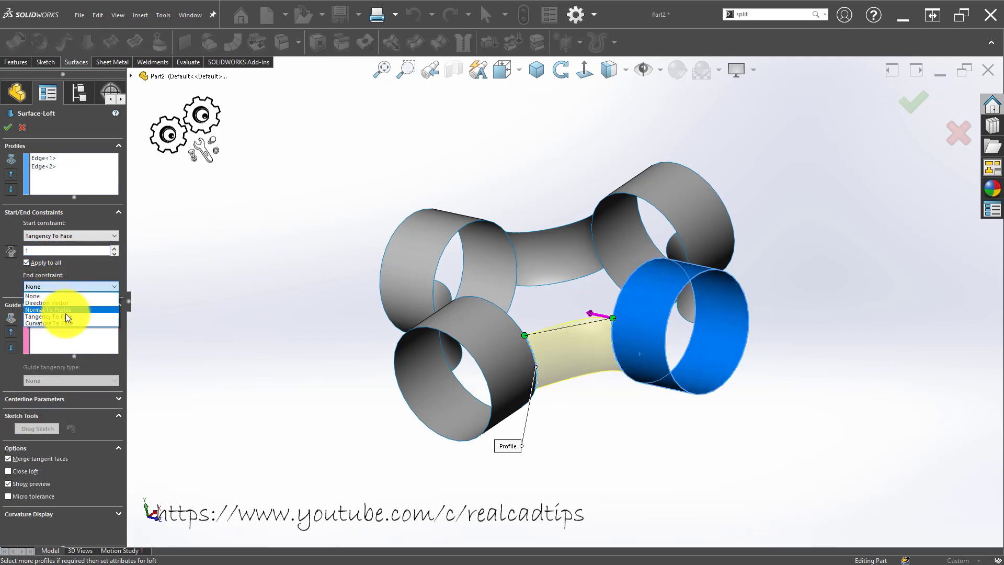
click(65, 312)
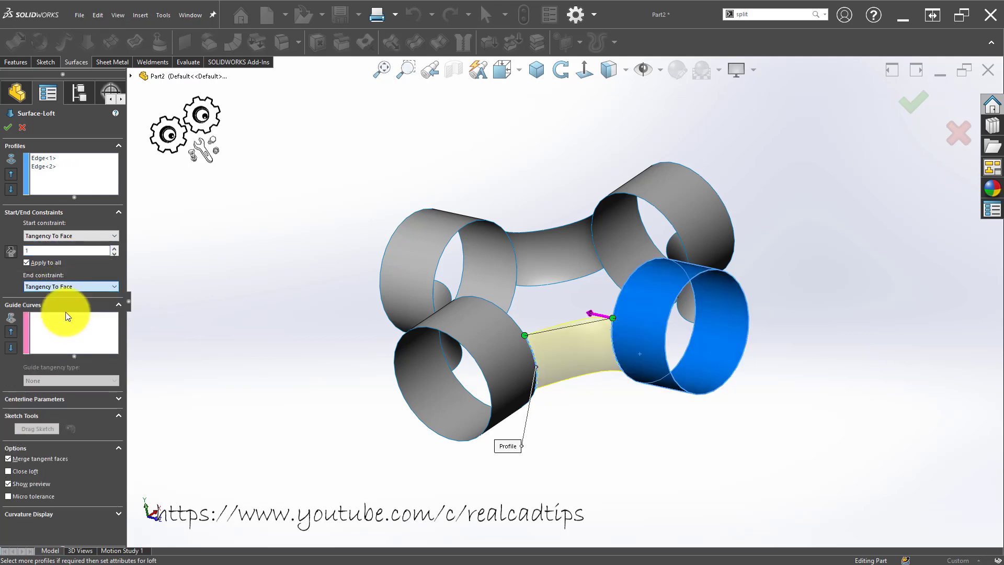
click(10, 130)
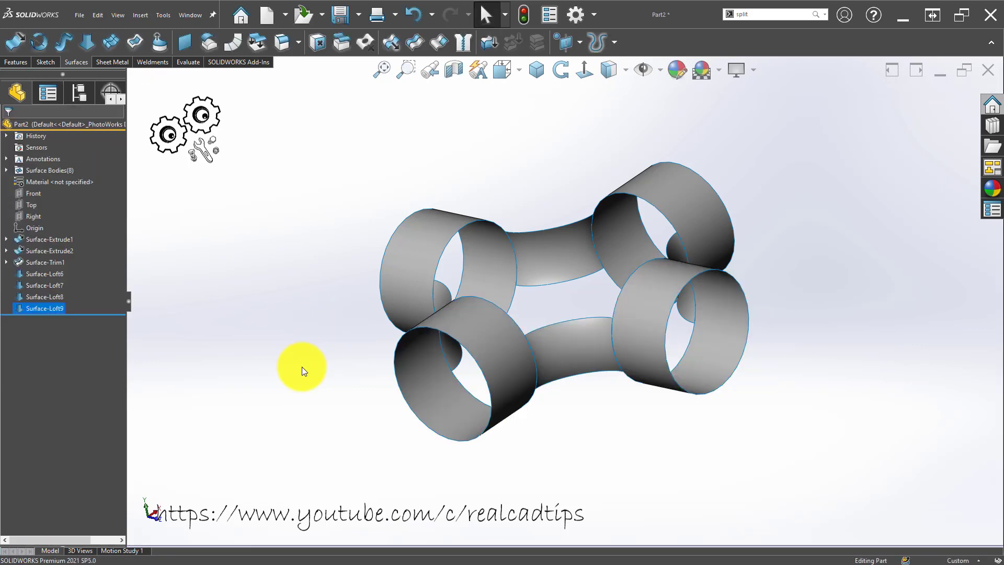
click(302, 368)
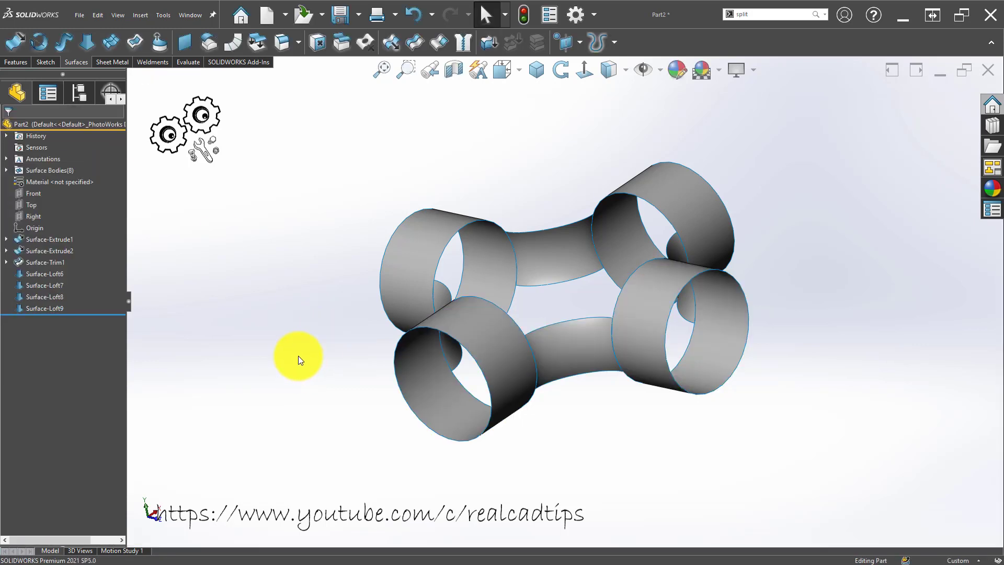
- Start a Filled Surface with the first four top ring and loft edges as Contact
click(134, 42)
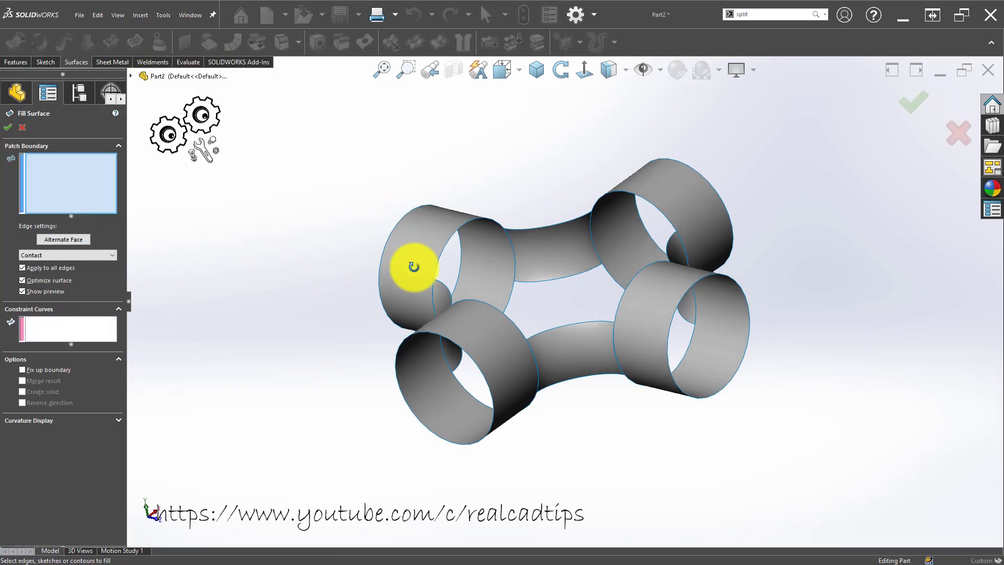
middle_drag(415, 264, 438, 240)
click(472, 206)
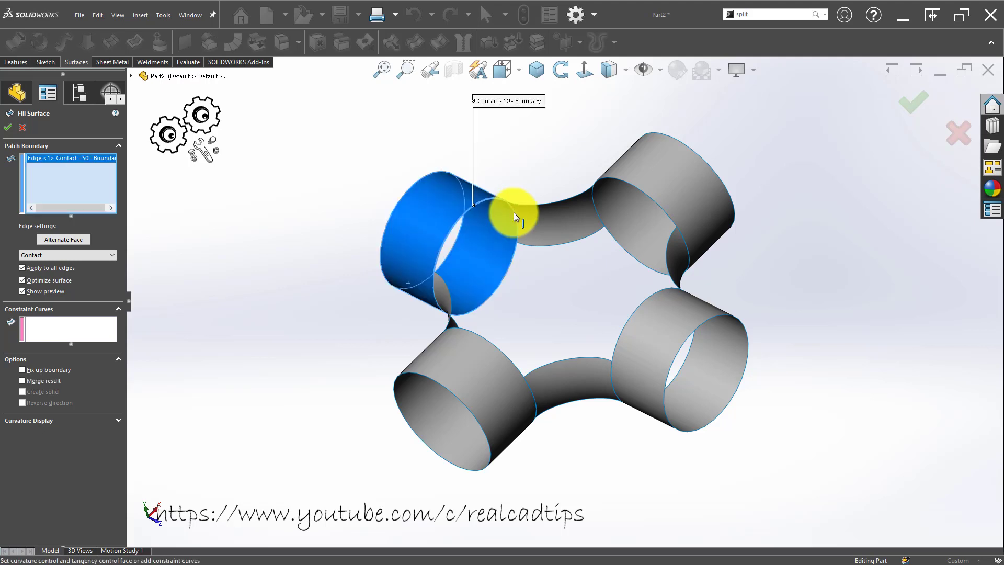
click(545, 205)
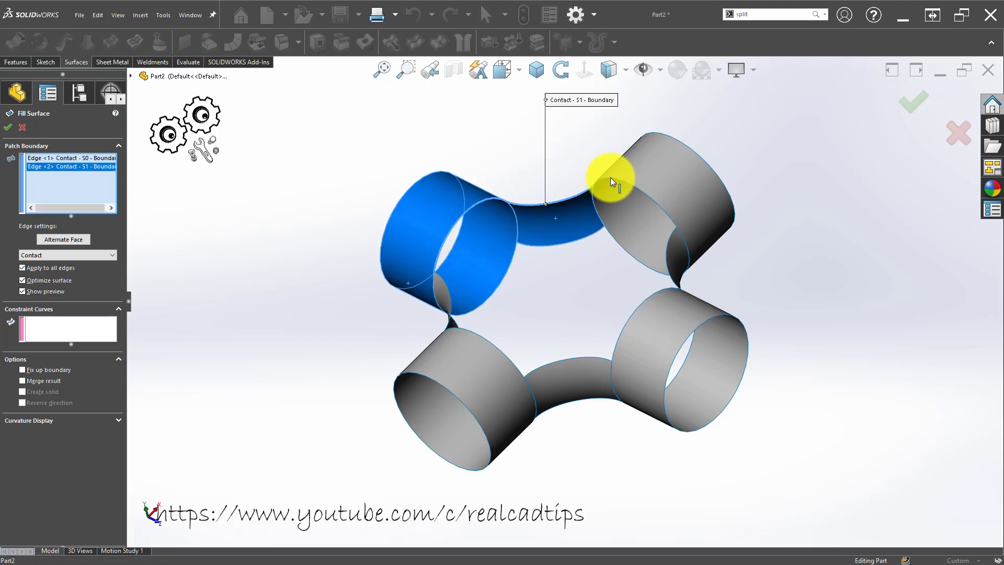
click(610, 177)
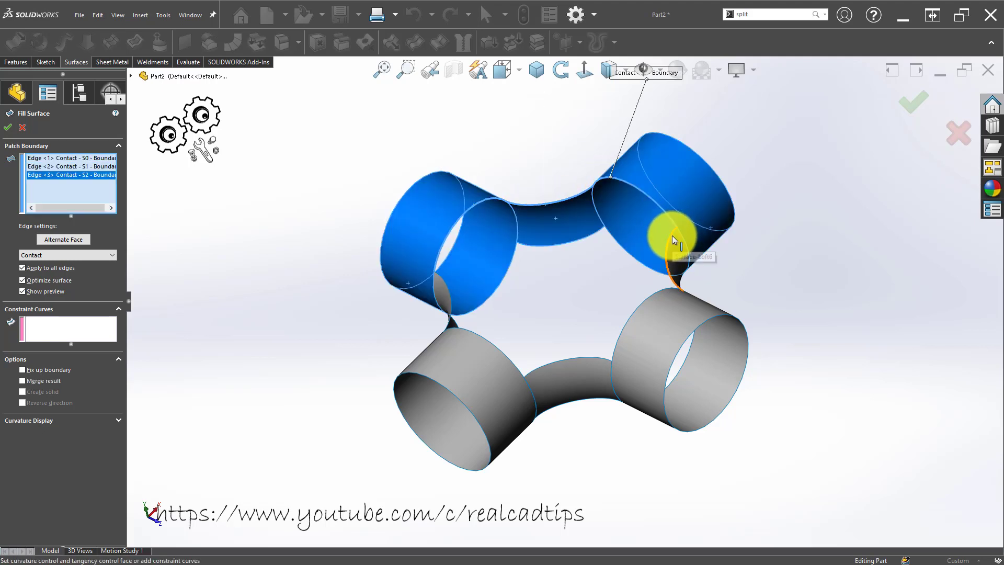
click(672, 235)
- Add the remaining four boundary edges, check the preview, and accept Surface-Fill3
mouse_move(661, 276)
middle_down()
mouse_move(666, 309)
mouse_move(706, 354)
middle_up()
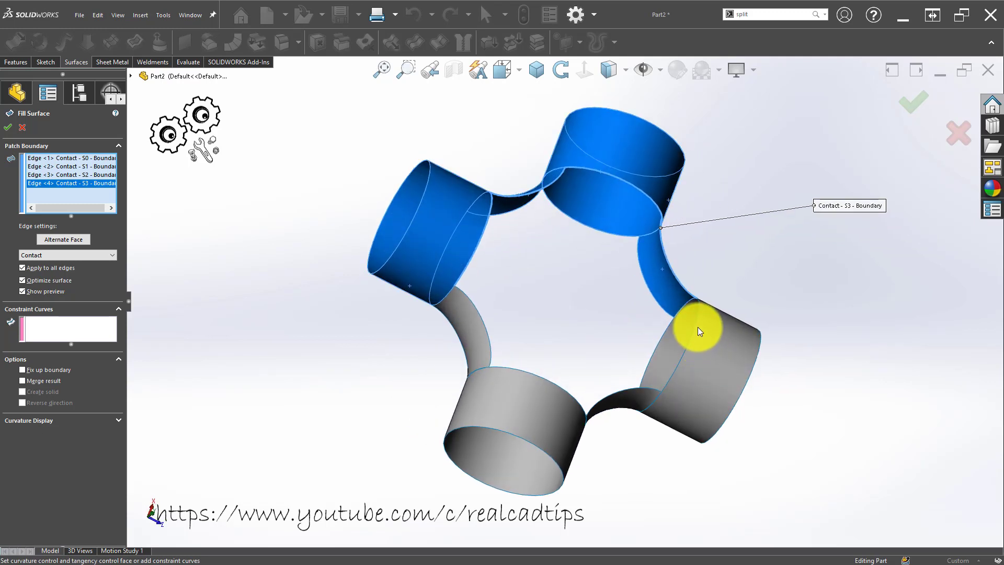
click(696, 322)
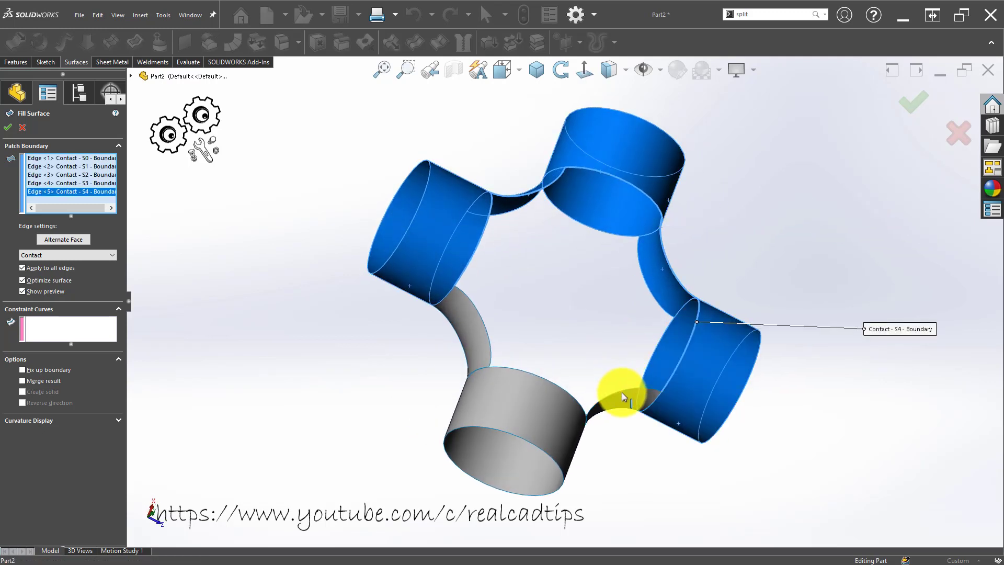
click(622, 392)
click(559, 387)
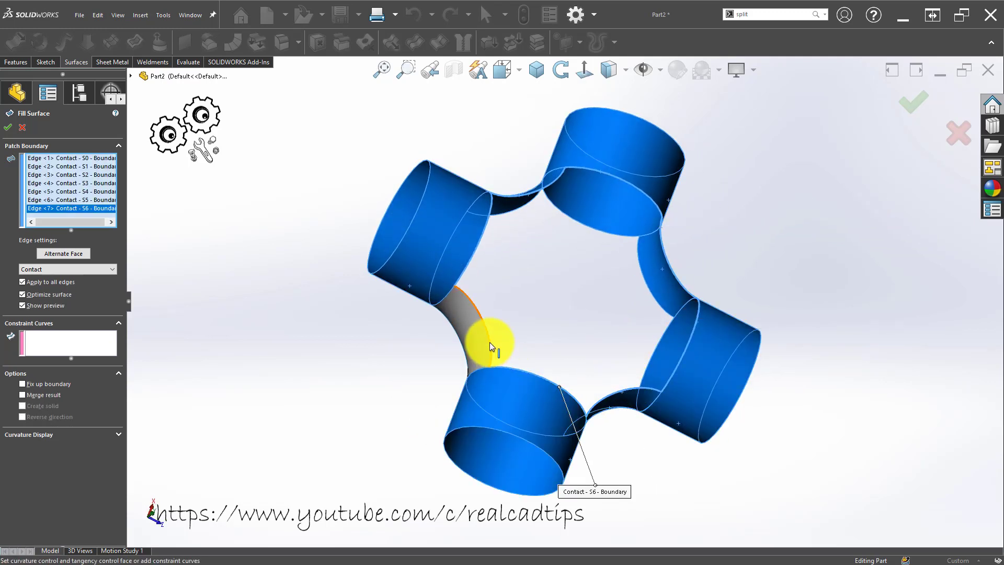
click(489, 342)
mouse_move(748, 205)
middle_down()
mouse_move(722, 229)
mouse_move(821, 120)
middle_up()
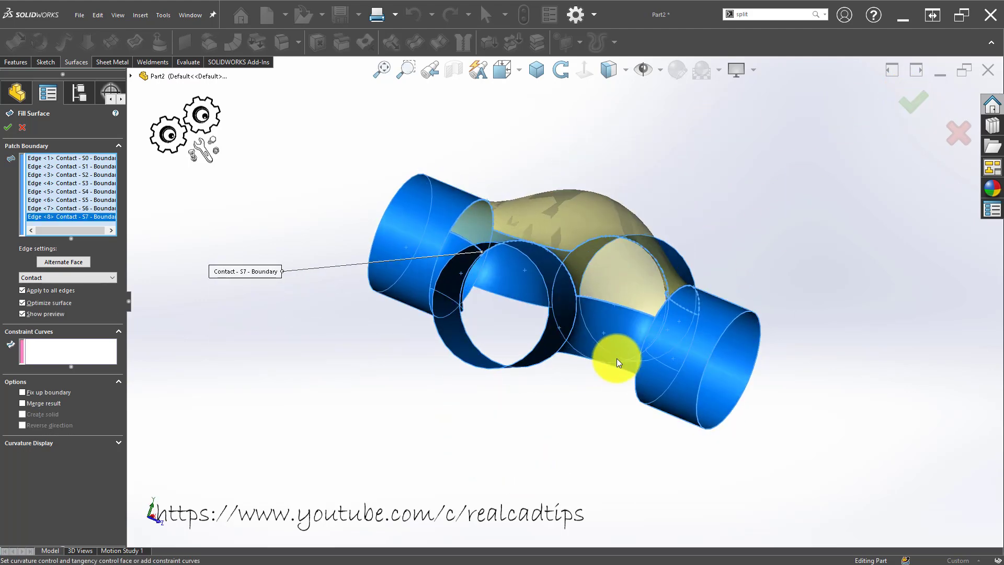
mouse_move(617, 359)
middle_down()
mouse_move(667, 184)
mouse_move(735, 139)
middle_up()
click(908, 108)
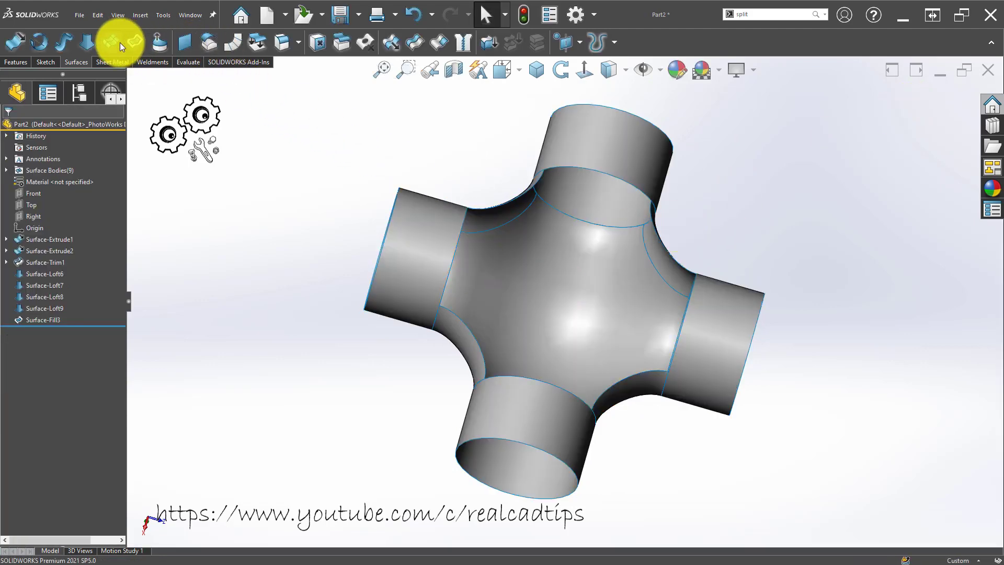
- Start a second Filled Surface on the underside edges, deleting the wrongly picked fourth edge
click(139, 42)
mouse_move(481, 321)
middle_down()
mouse_move(502, 231)
mouse_move(467, 252)
mouse_move(481, 215)
middle_up()
click(481, 211)
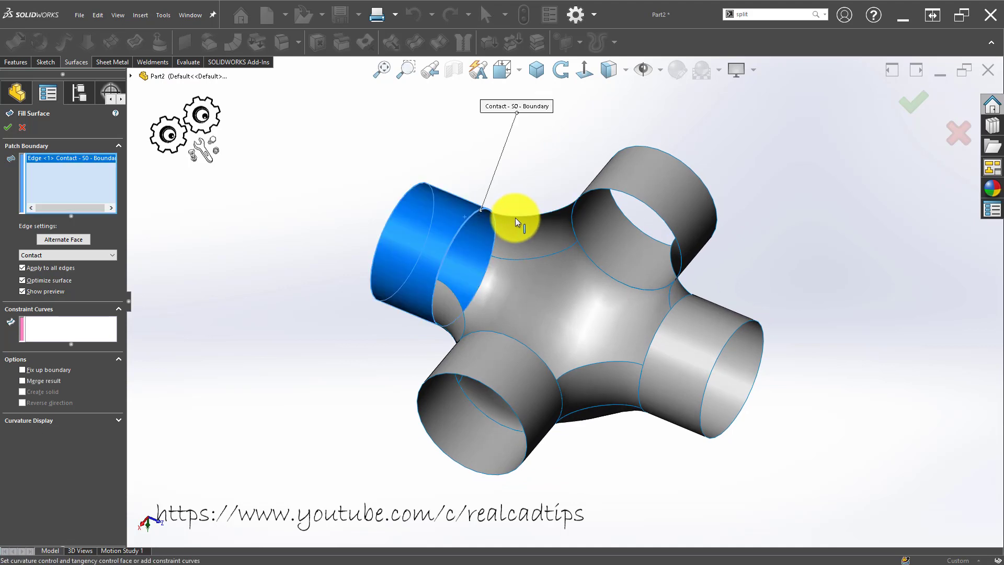
click(516, 216)
click(605, 187)
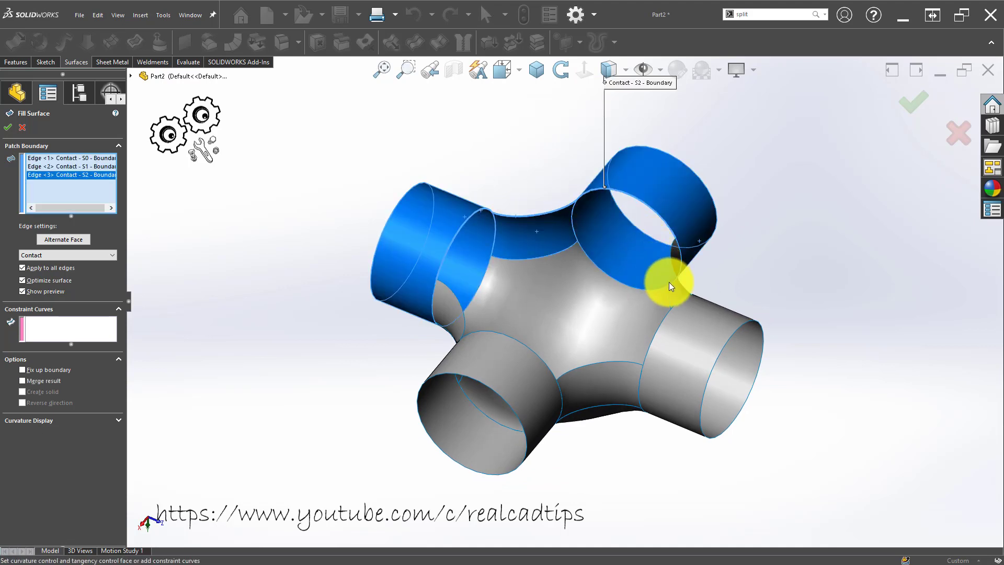
click(669, 296)
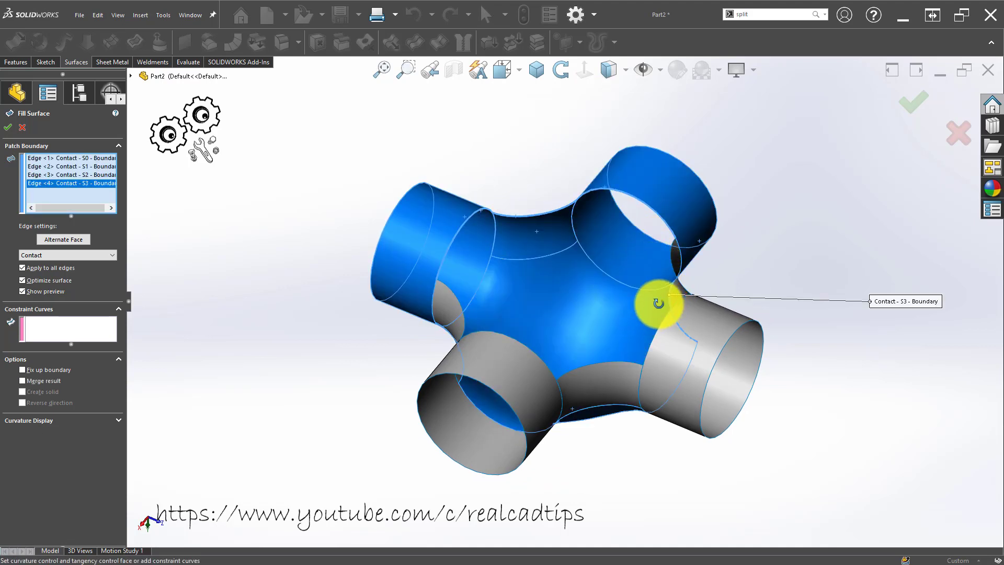
middle_drag(657, 303, 595, 324)
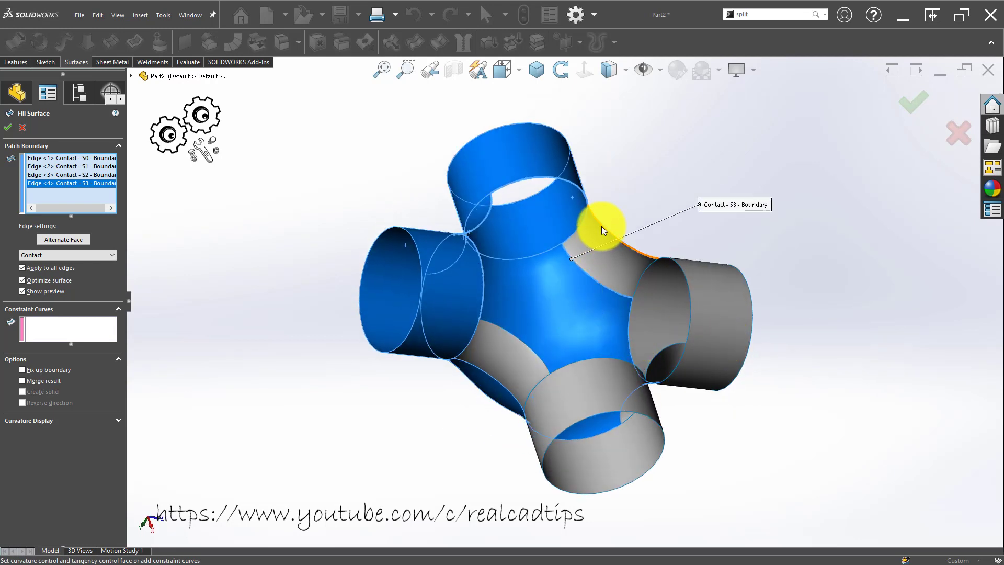
right_click(71, 184)
click(94, 204)
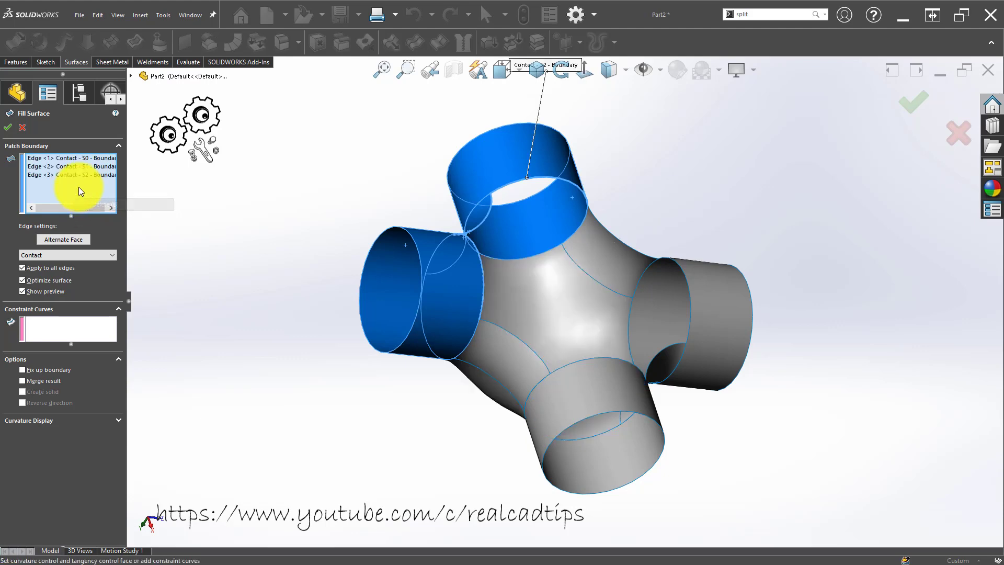
- Add the correct remaining underside edges and accept Surface-Fill4
click(604, 226)
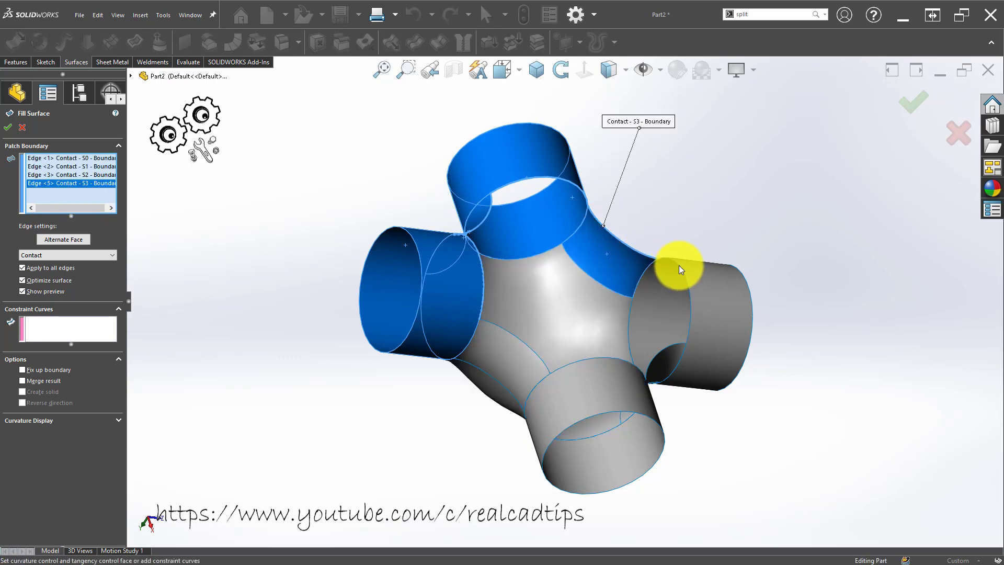
click(679, 265)
mouse_move(665, 331)
middle_down()
mouse_move(638, 415)
mouse_move(641, 365)
mouse_move(583, 313)
mouse_move(605, 343)
middle_up()
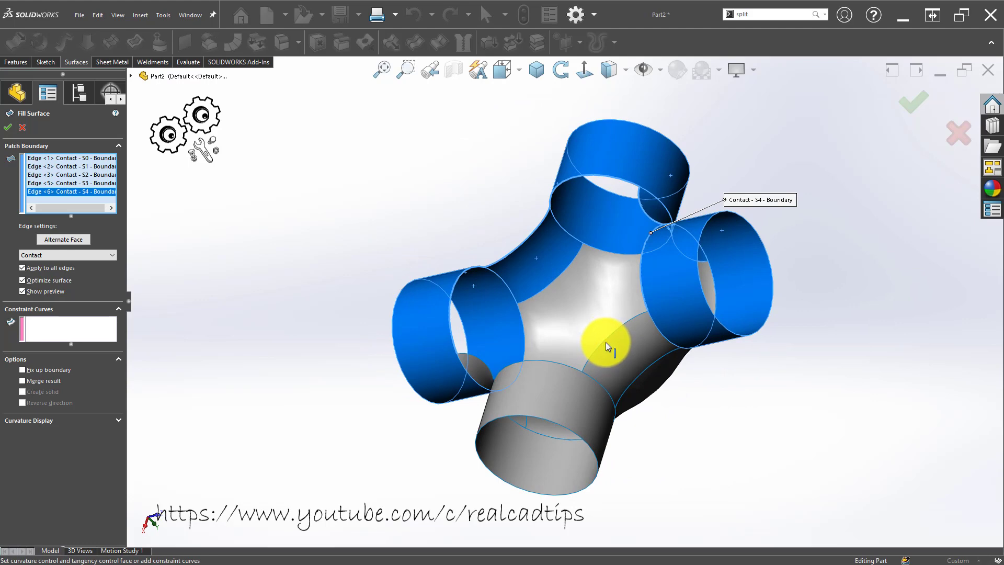
click(605, 341)
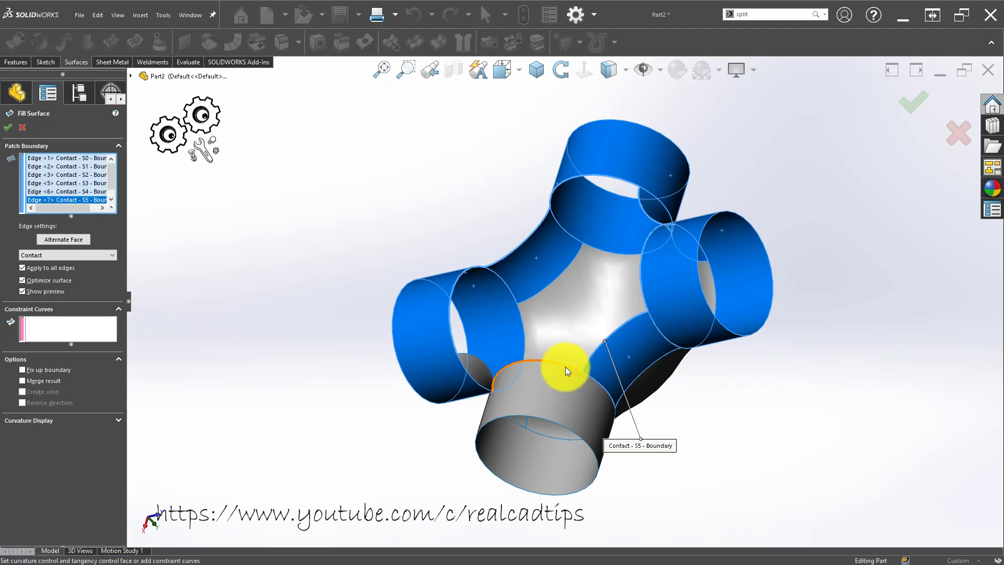
click(566, 366)
middle_drag(505, 371, 513, 403)
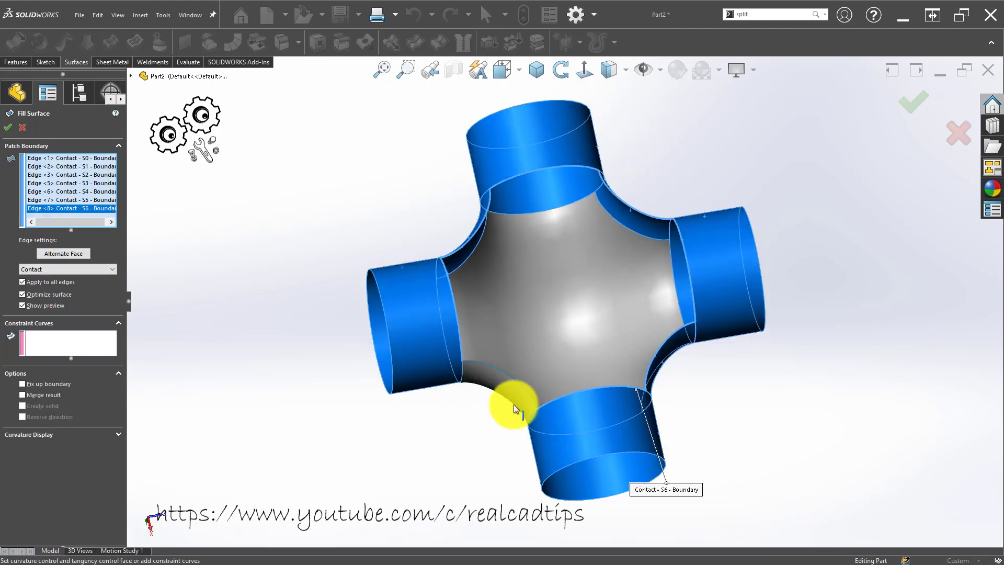
click(497, 370)
mouse_move(522, 339)
middle_down()
mouse_move(549, 242)
mouse_move(522, 127)
mouse_move(488, 189)
mouse_move(425, 134)
mouse_move(426, 157)
mouse_move(444, 125)
middle_up()
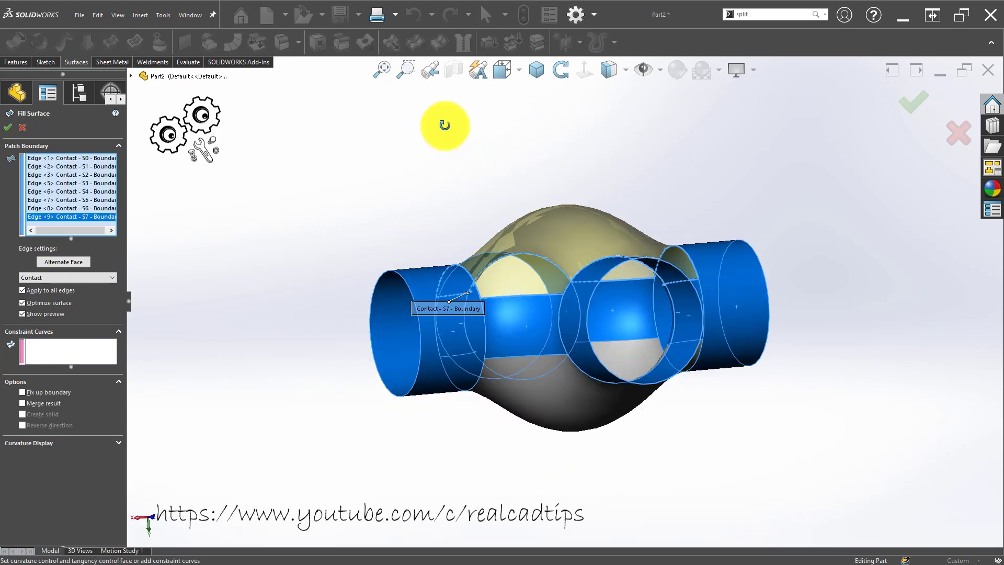
click(927, 100)
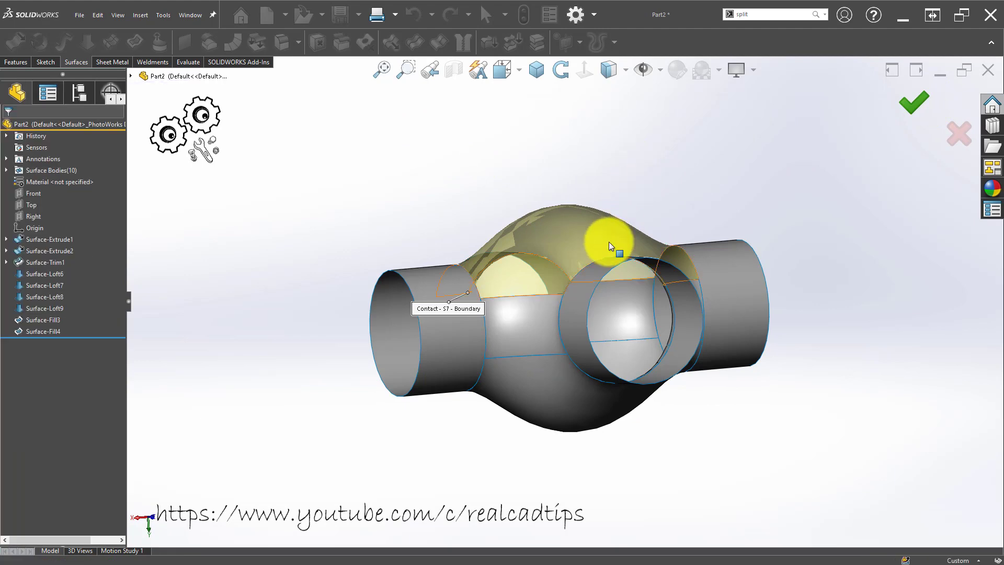
- Roll the tree back to just below Surface-Loft9 and select the Front plane
mouse_move(688, 392)
middle_down()
mouse_move(638, 341)
mouse_move(699, 190)
mouse_move(743, 251)
mouse_move(706, 318)
mouse_move(712, 296)
middle_up()
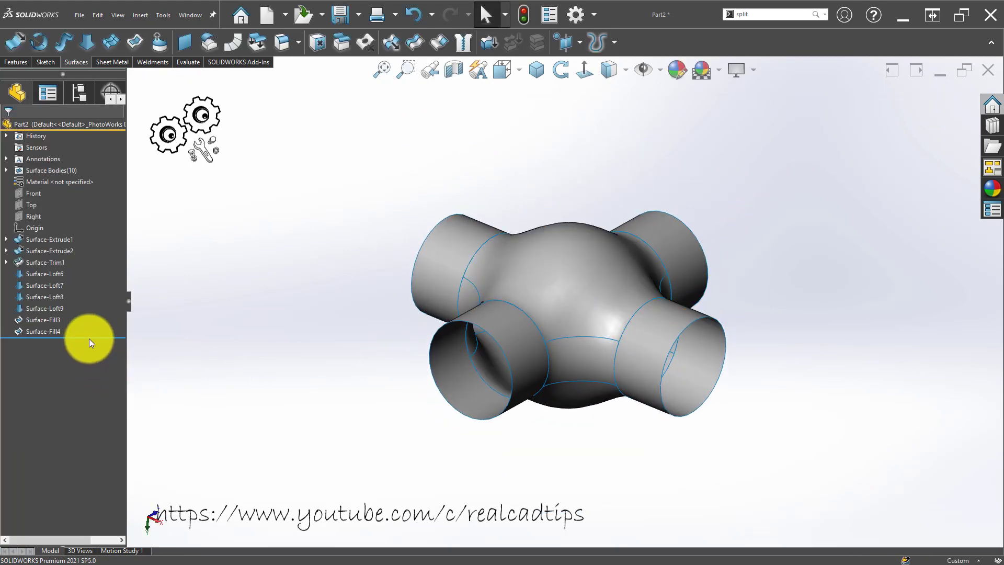
drag(87, 338, 92, 314)
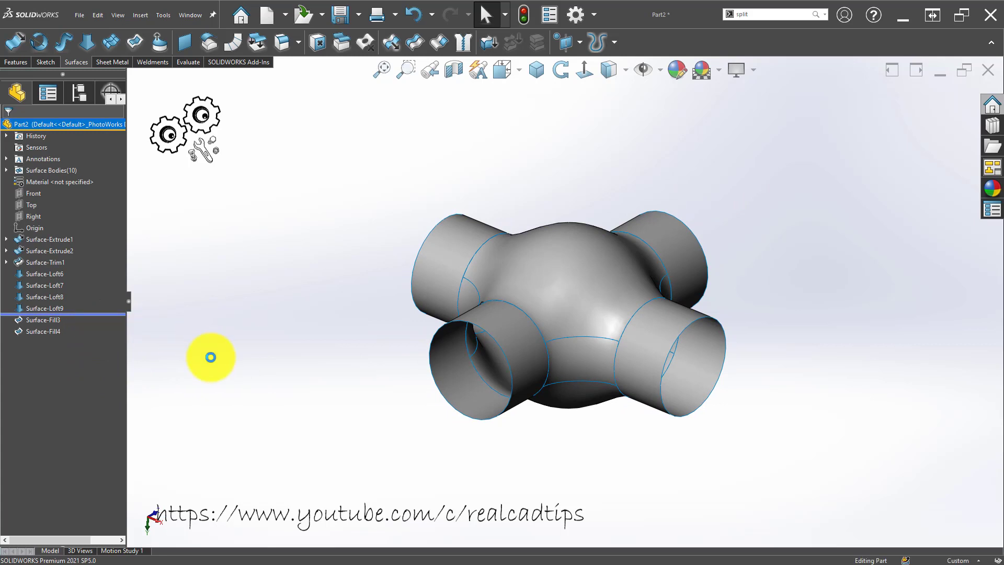
click(32, 193)
- On the Front plane, draw a vertical midpoint line centred on the origin
click(55, 181)
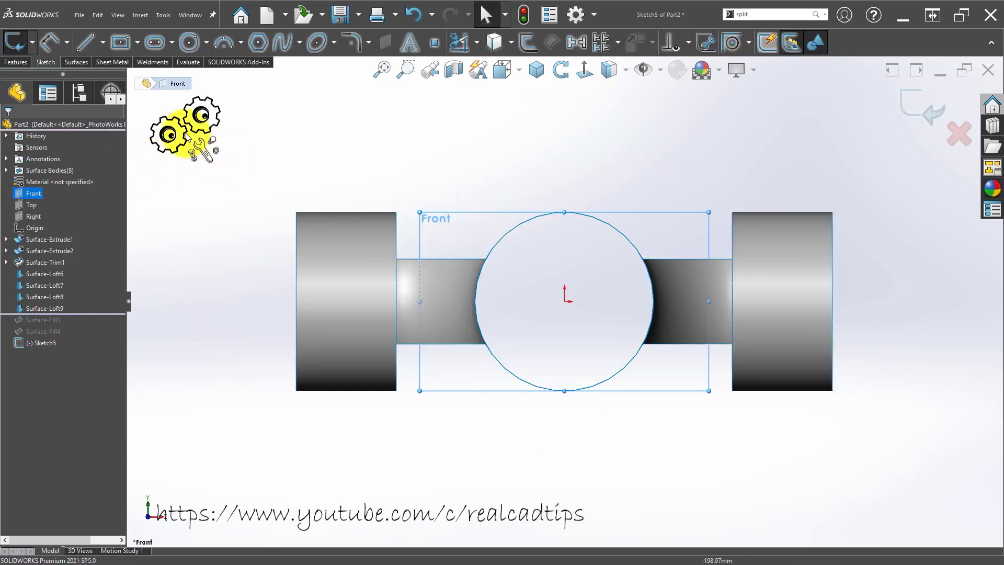
click(102, 38)
click(102, 86)
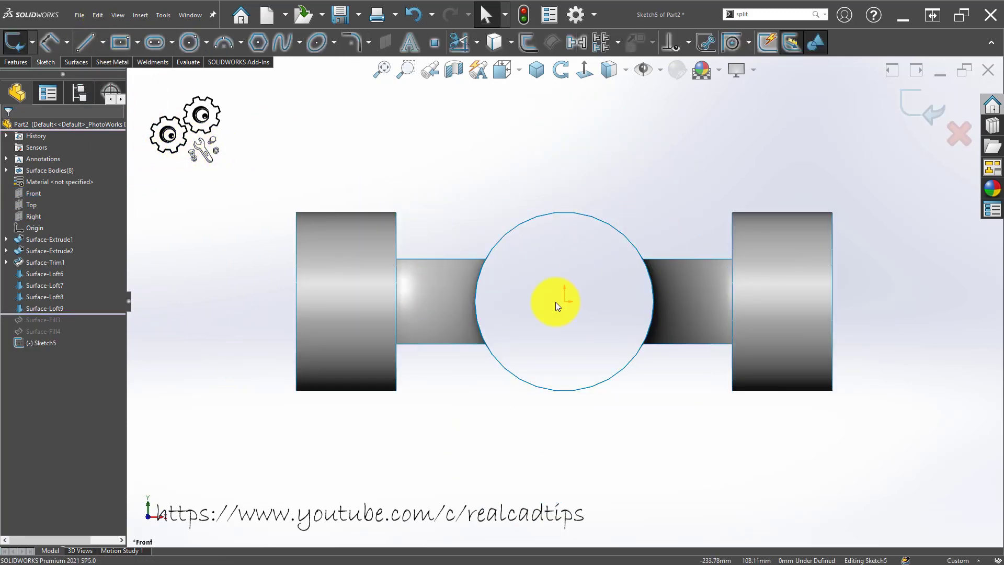
click(565, 301)
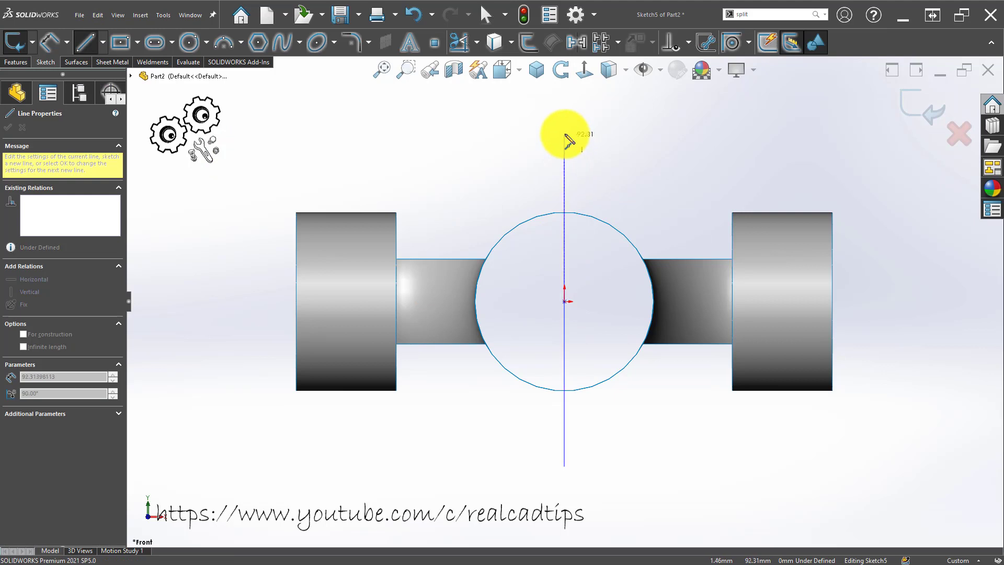
click(564, 132)
key(Escape)
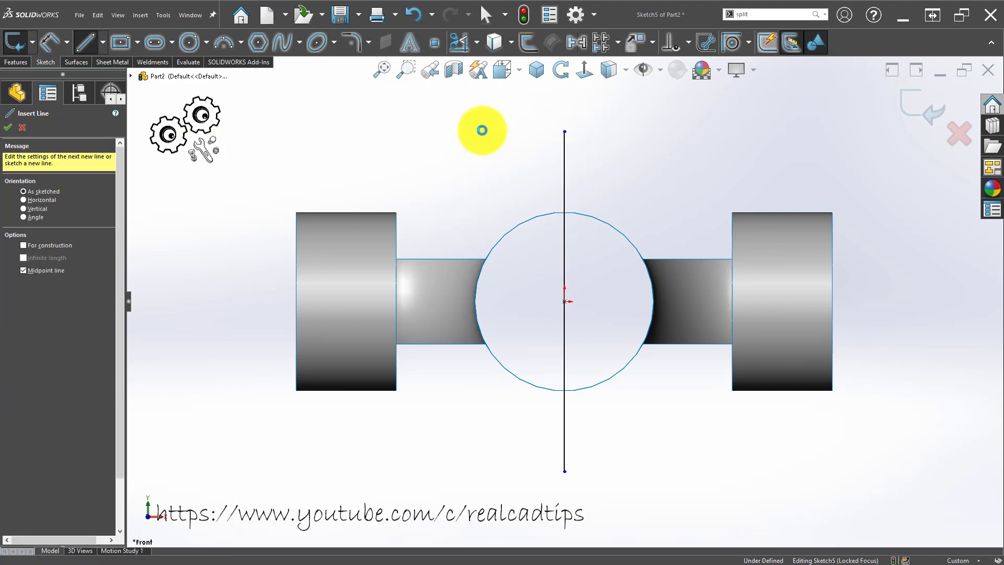
key(d)
- Dimension the line's top end 20 mm above the pipe's top edge and exit Sketch5
click(564, 131)
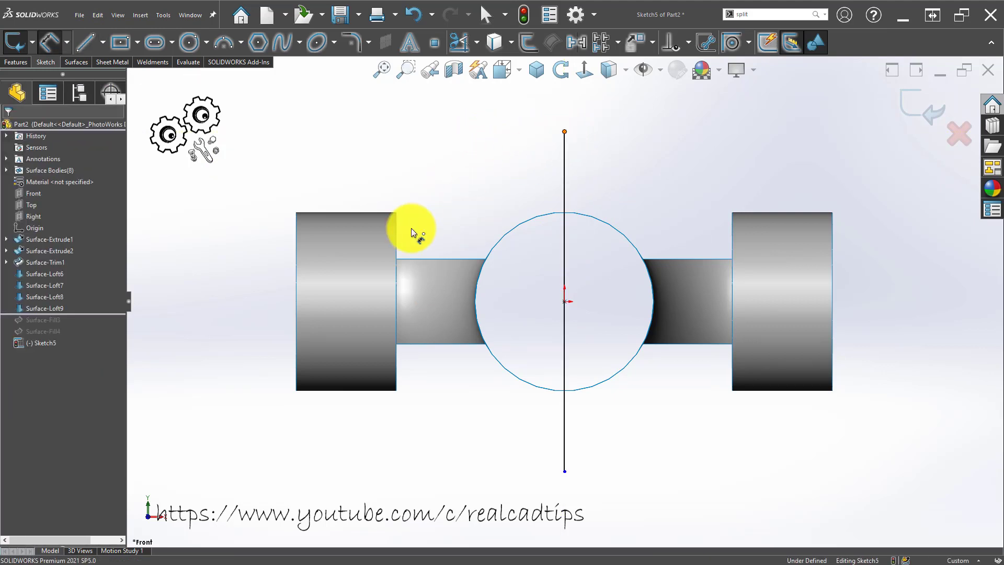
click(388, 211)
click(472, 180)
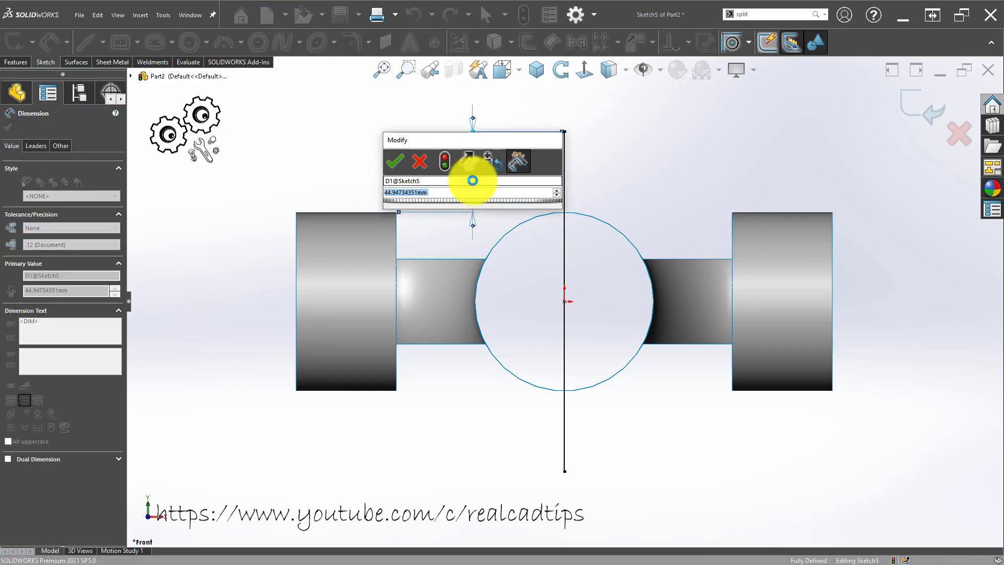
text(20)
key(Return)
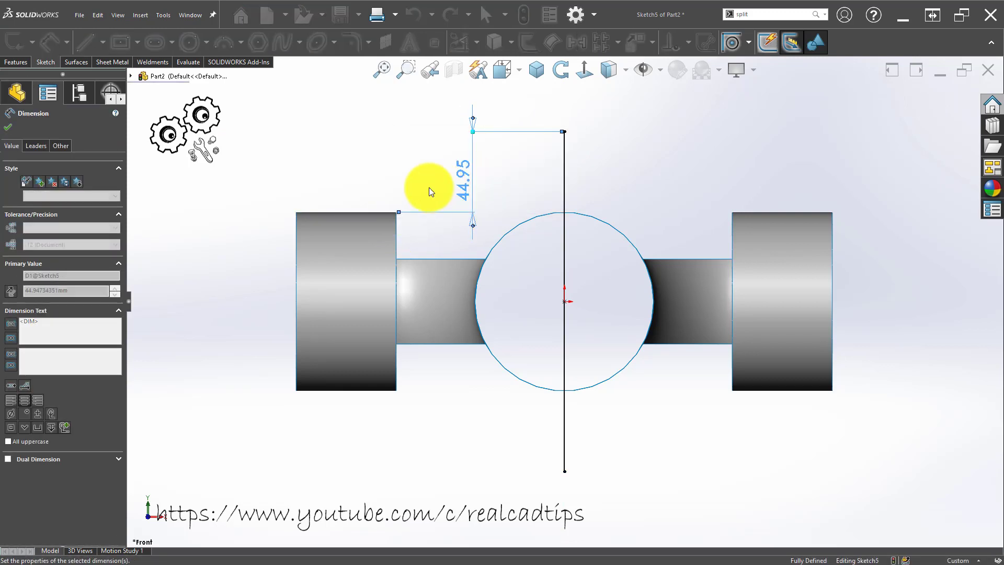
click(393, 161)
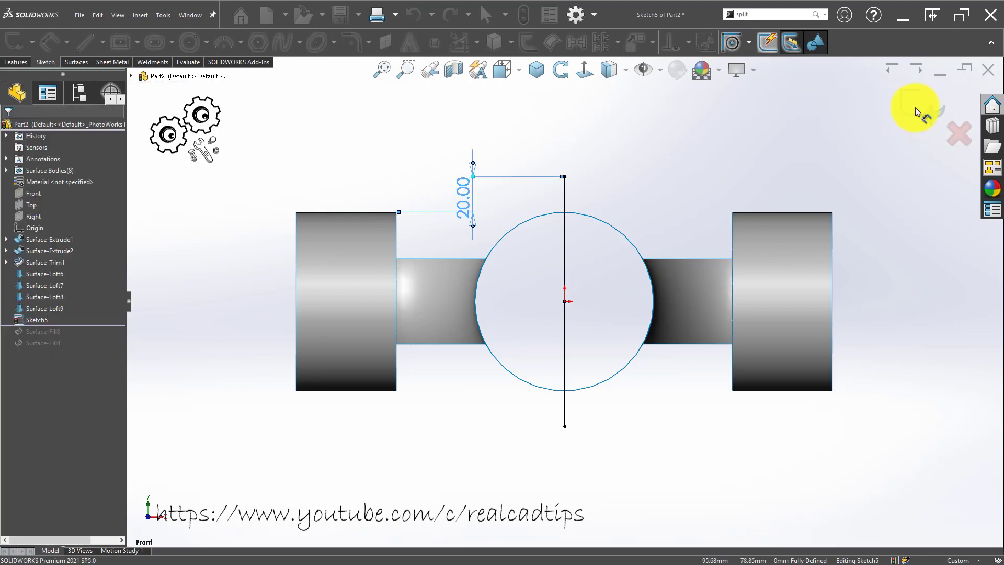
- In isometric view, create 3DSketch3 with a point at the vertical line's top end
click(539, 69)
click(42, 62)
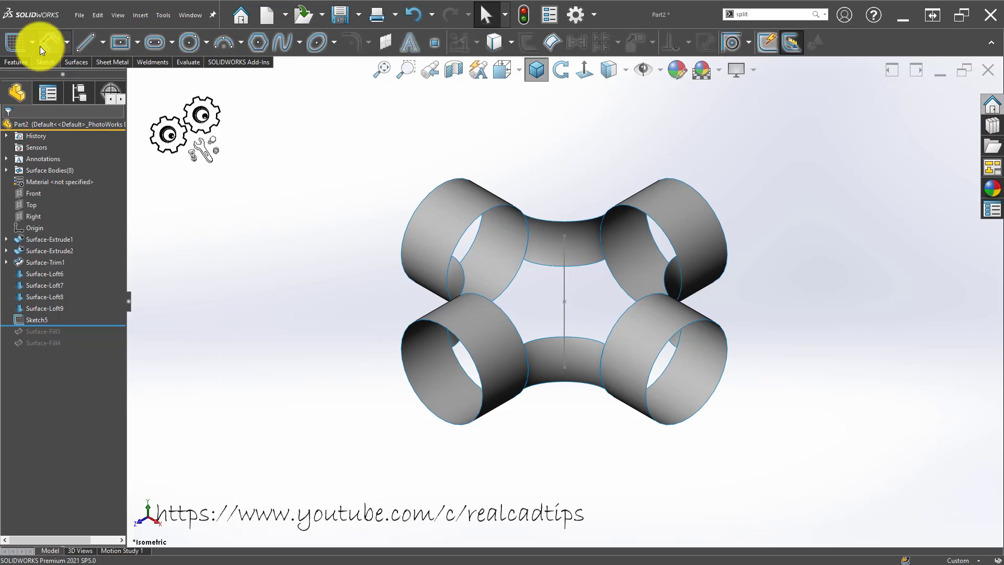
click(32, 42)
click(28, 72)
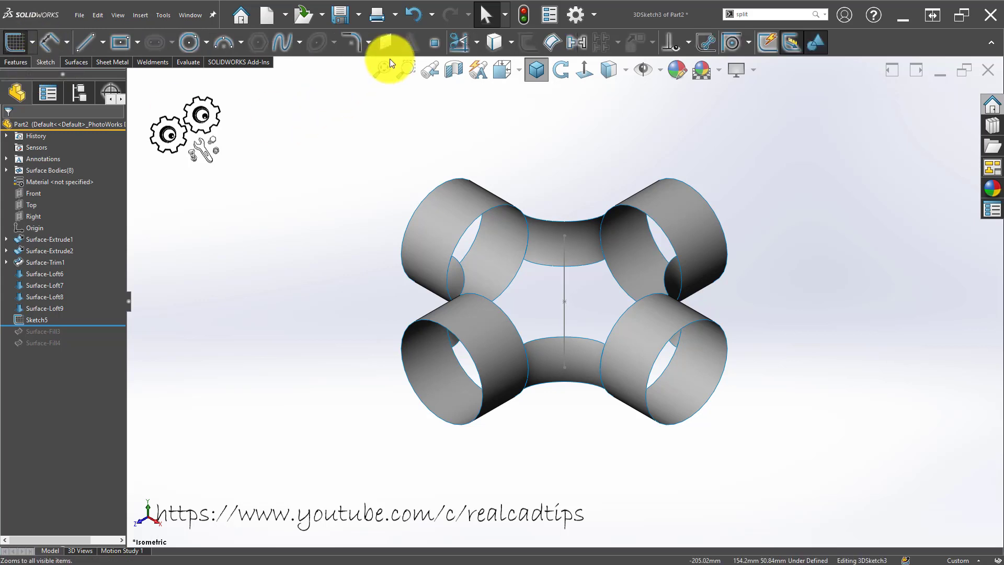
click(438, 42)
click(564, 235)
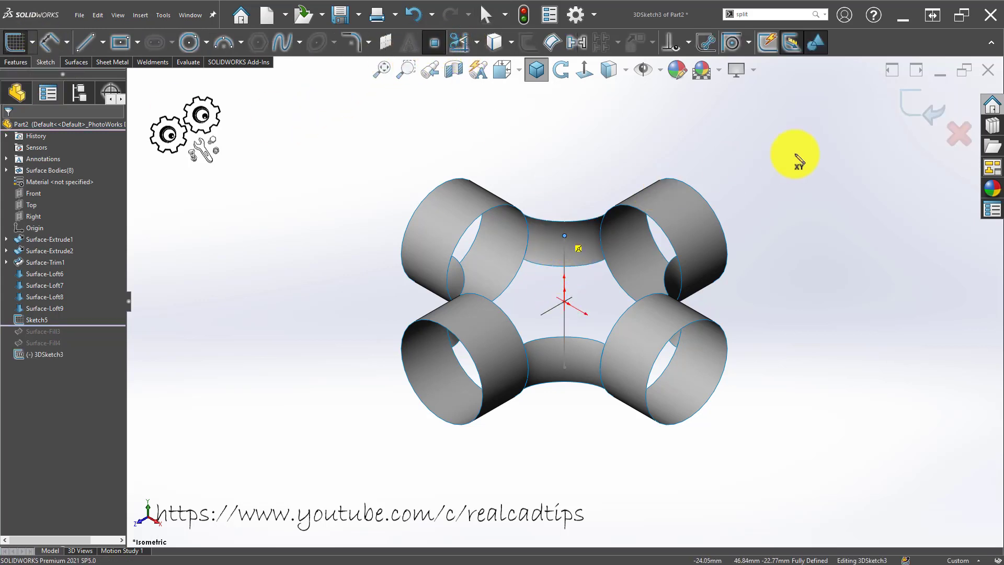
click(920, 107)
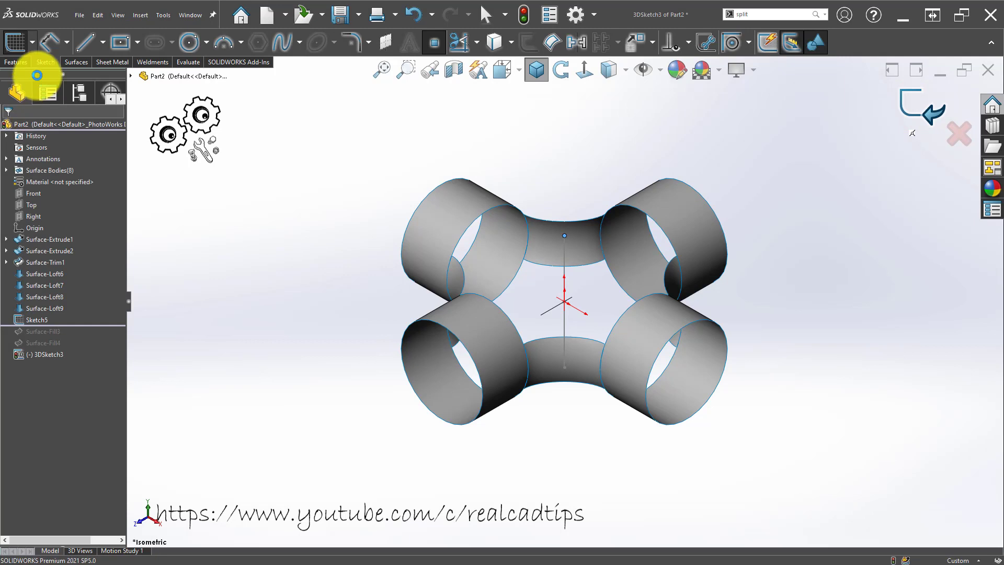
click(33, 42)
- Add a second point to 3DSketch3 at the line's bottom end
click(40, 77)
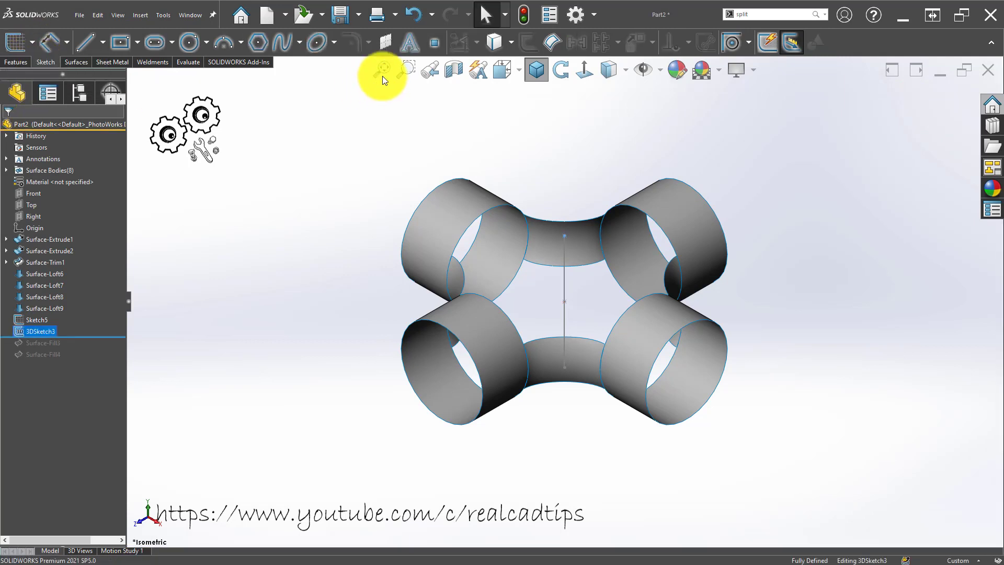
click(437, 40)
middle_drag(573, 417, 579, 381)
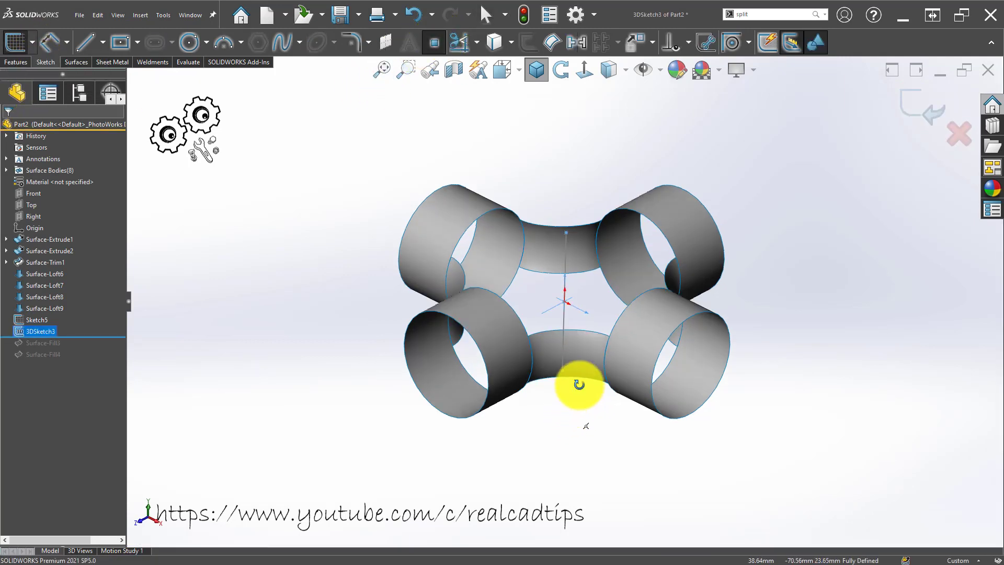
click(560, 374)
click(887, 112)
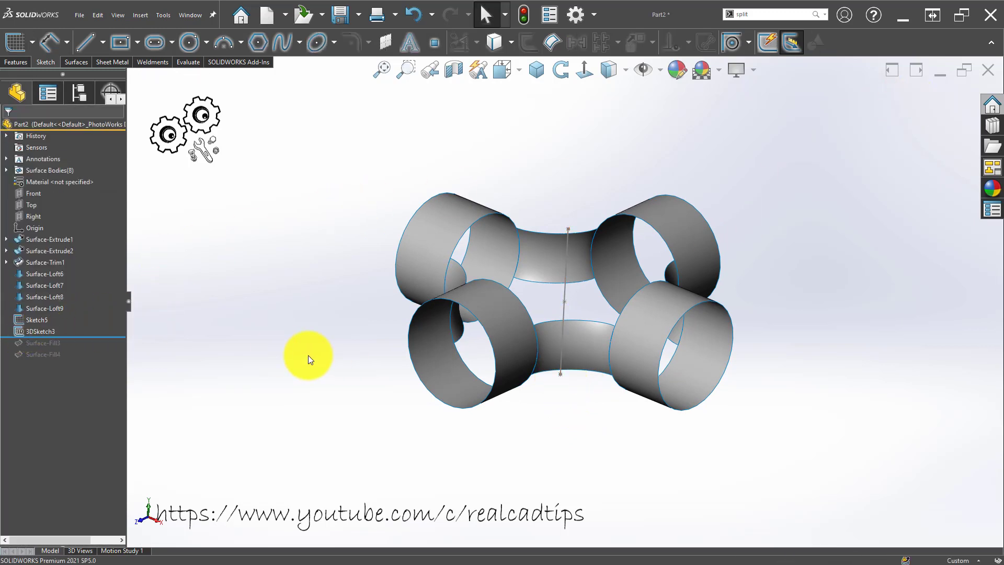
mouse_move(297, 321)
middle_down()
mouse_move(309, 328)
mouse_move(291, 300)
middle_up()
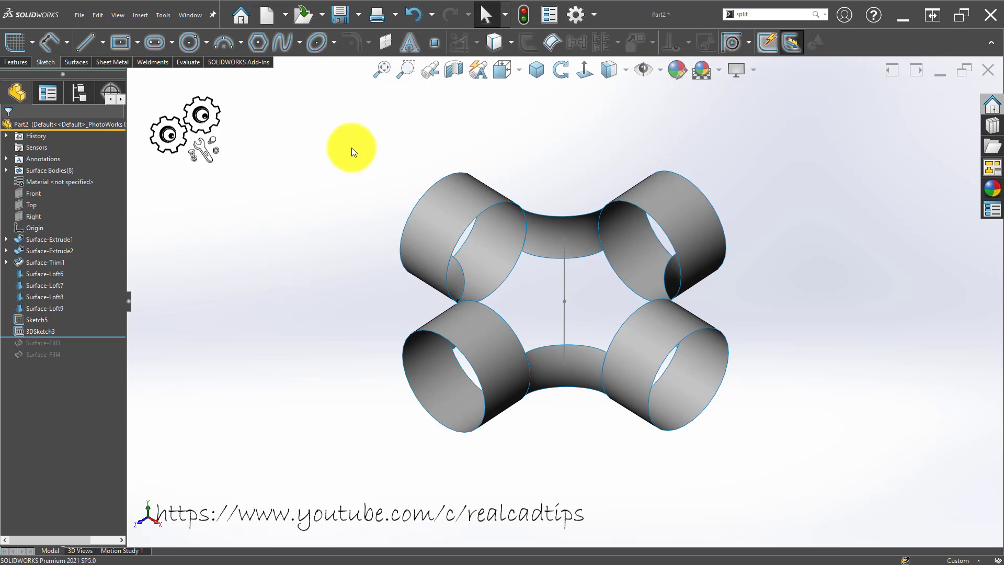
click(540, 71)
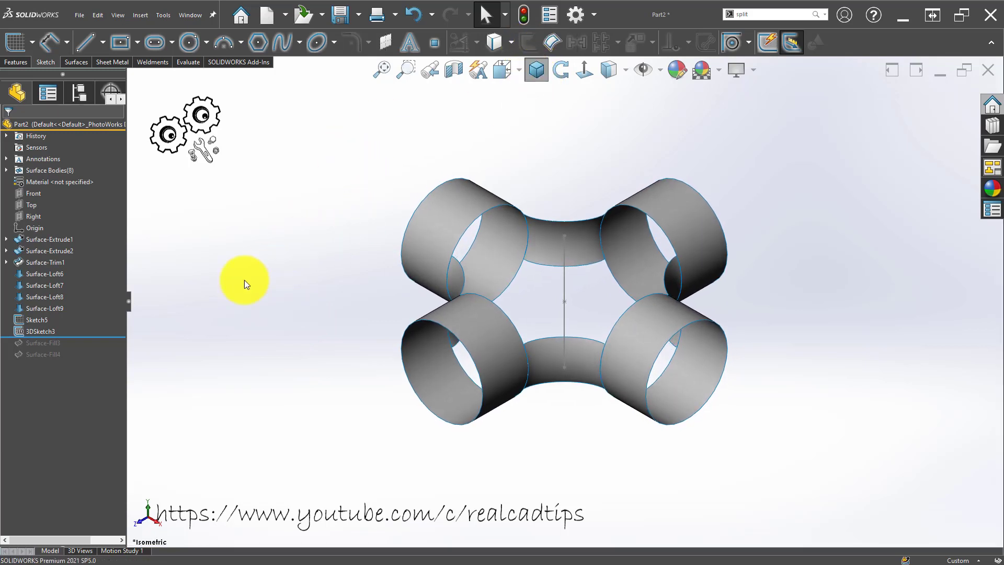
- Remove the lower point from 3DSketch3, leaving only the top point
mouse_move(91, 339)
mouse_down()
mouse_move(98, 349)
mouse_move(46, 337)
mouse_up()
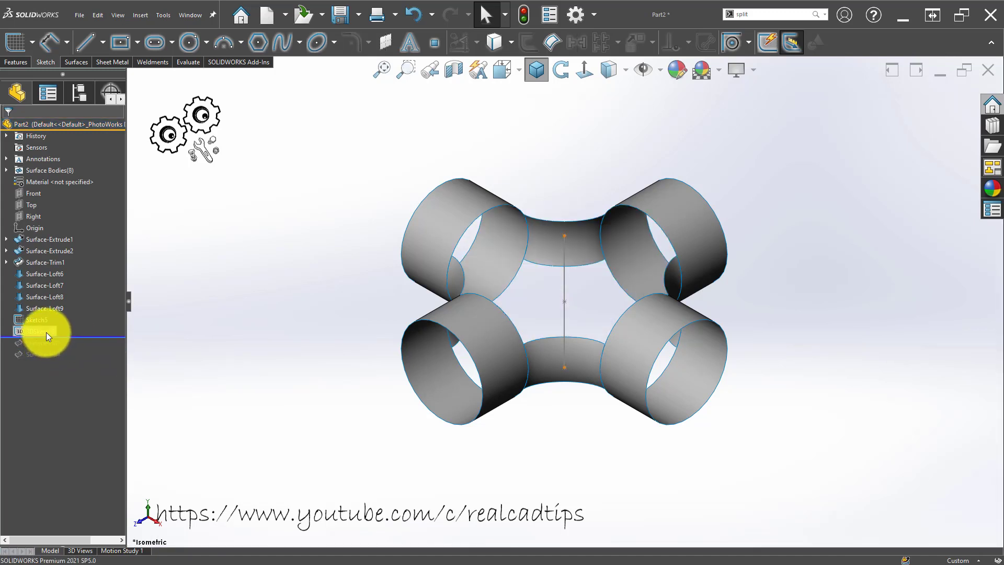
click(57, 301)
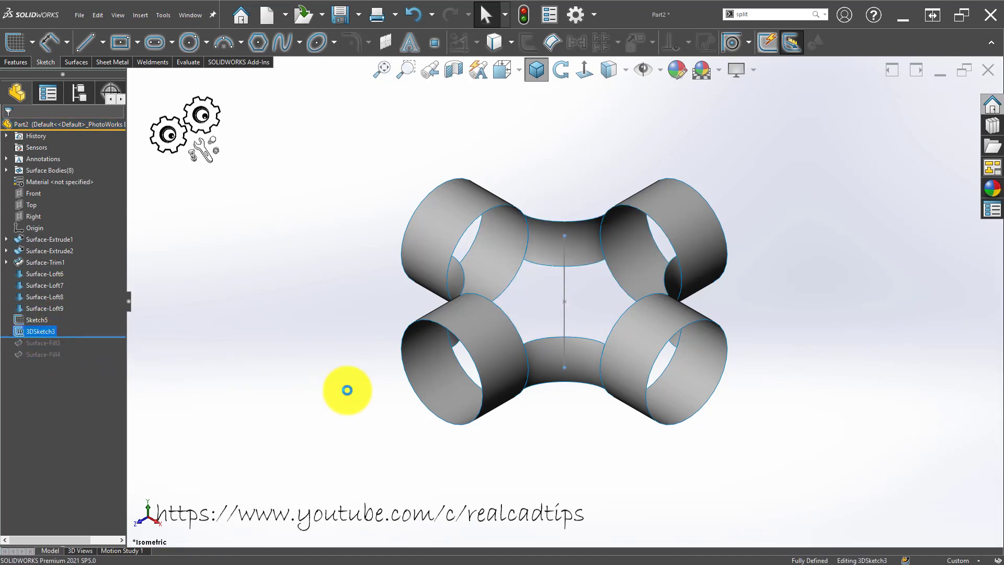
drag(541, 330, 576, 412)
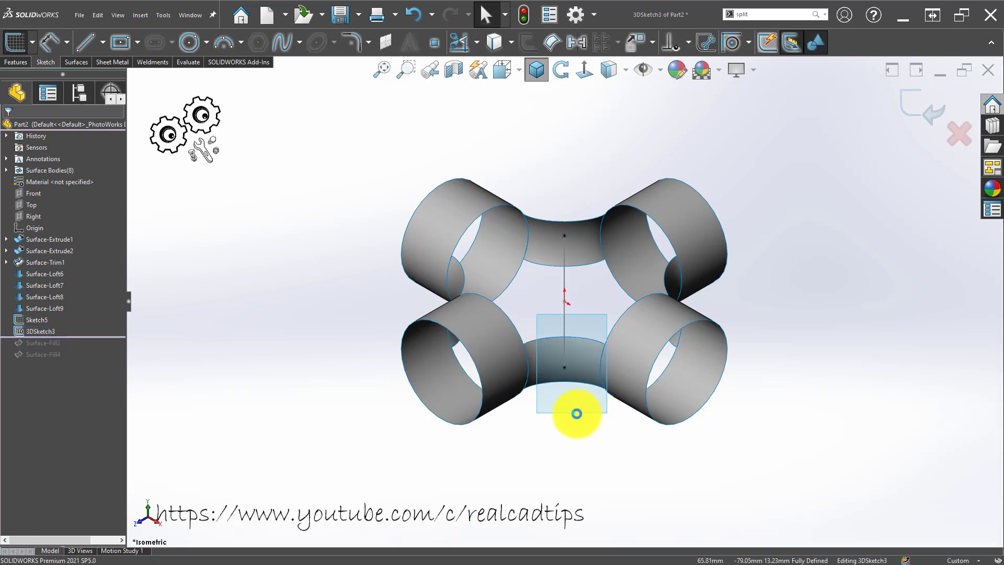
key(Escape)
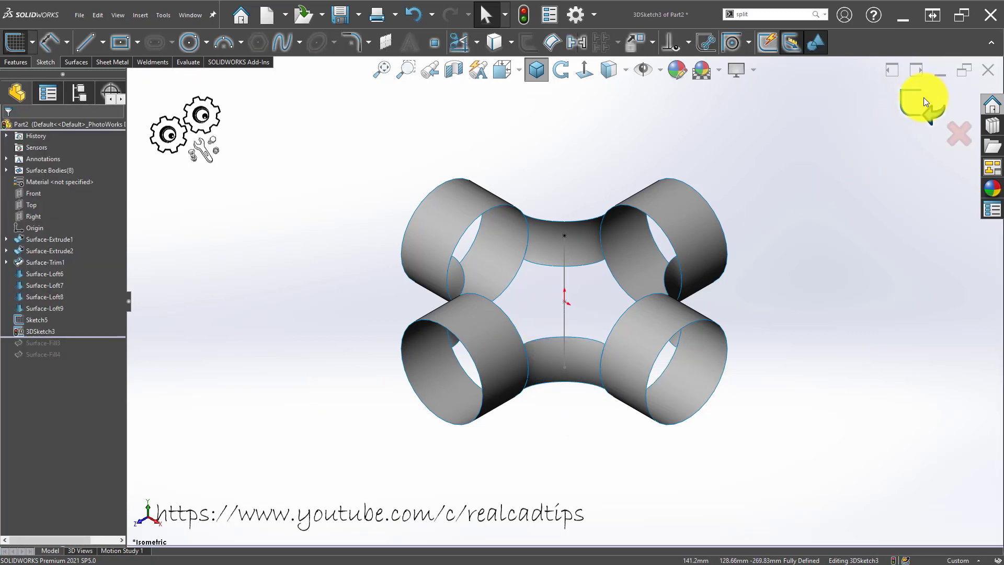
click(918, 102)
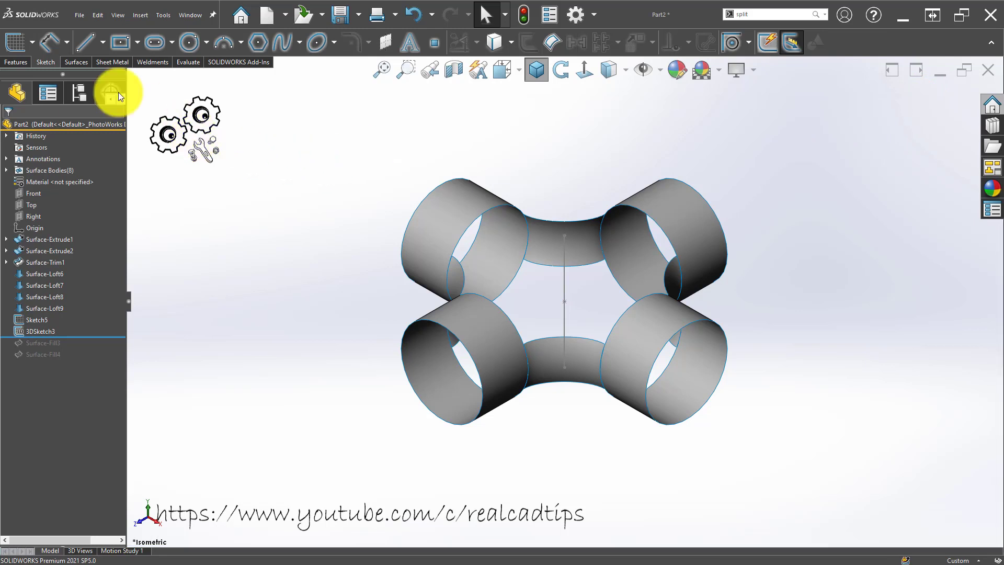
- Create 3DSketch4 with a point at the line's bottom end, then roll forward to Surface-Fill3
click(34, 70)
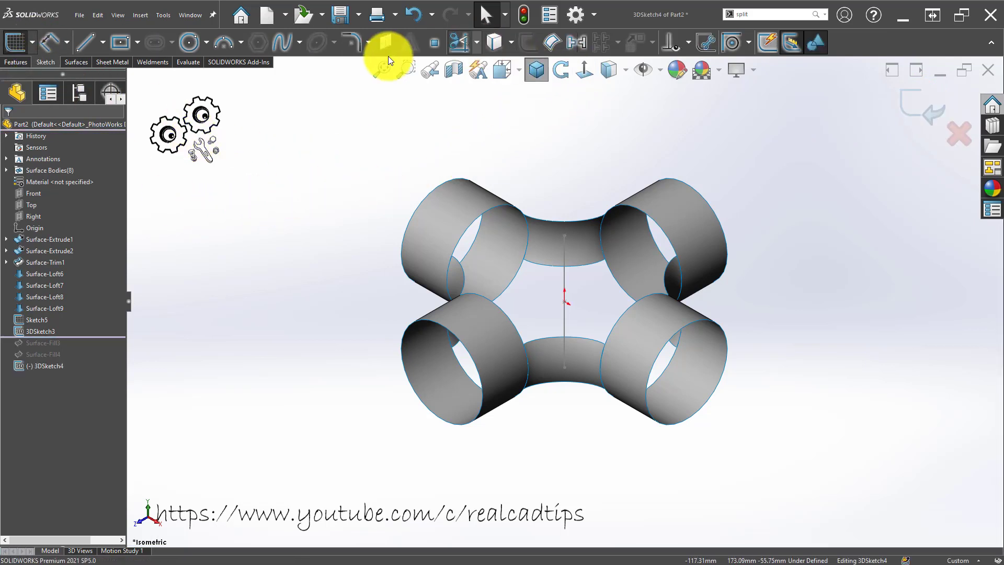
click(436, 42)
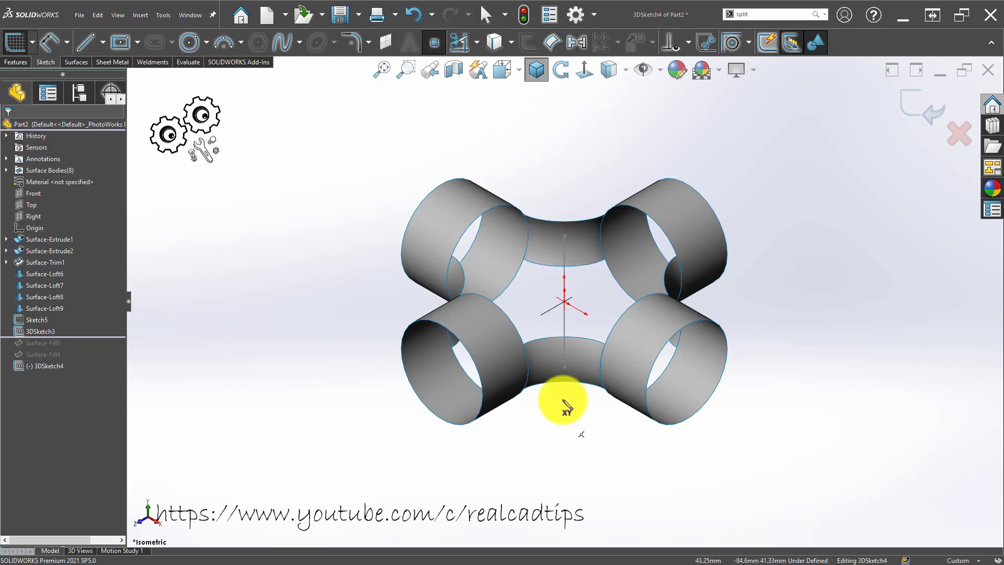
click(564, 367)
click(907, 115)
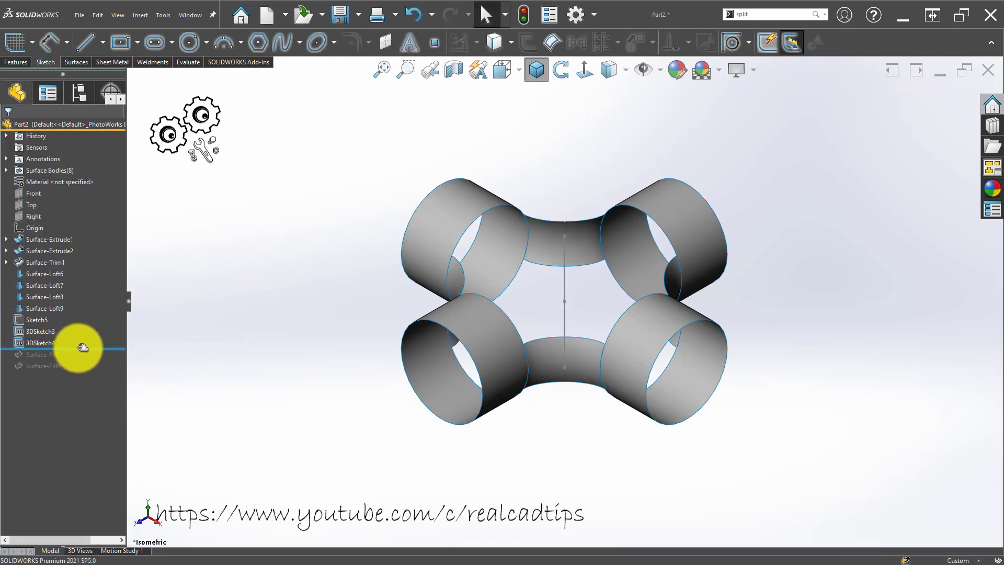
drag(83, 348, 78, 355)
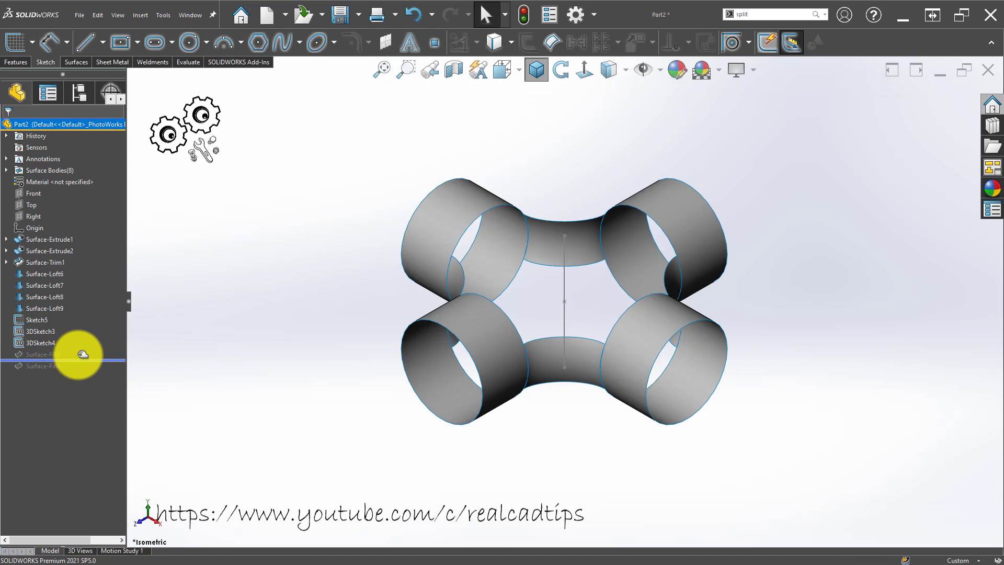
click(49, 353)
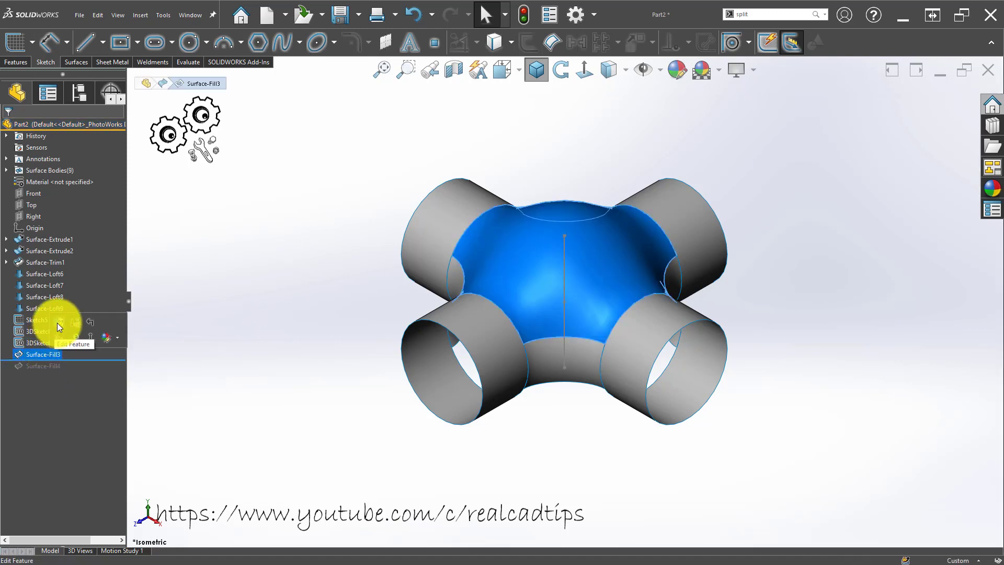
- Edit Surface-Fill3's constraint curves and hide Sketch5's vertical line
double_click(552, 274)
middle_drag(553, 274, 540, 214)
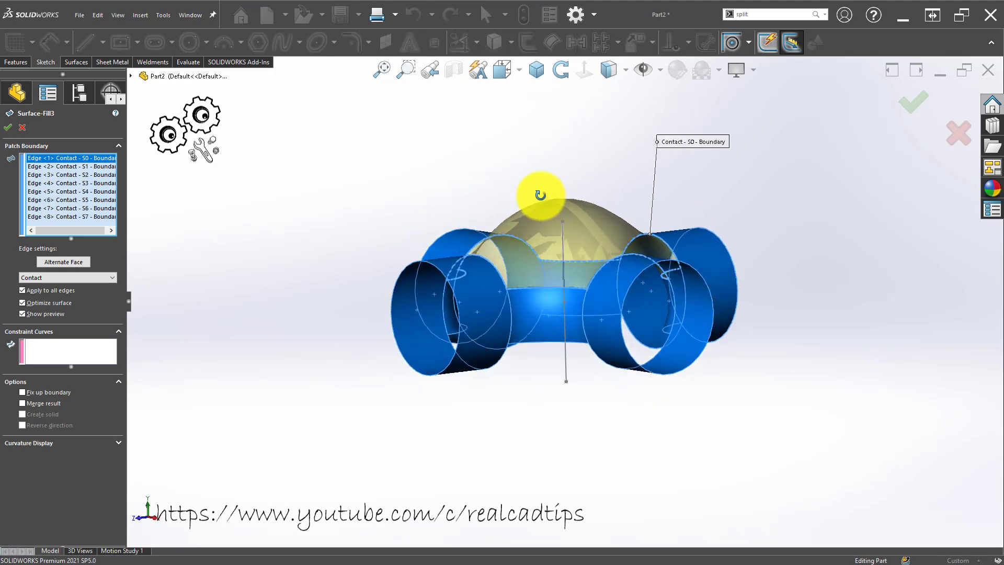
click(73, 355)
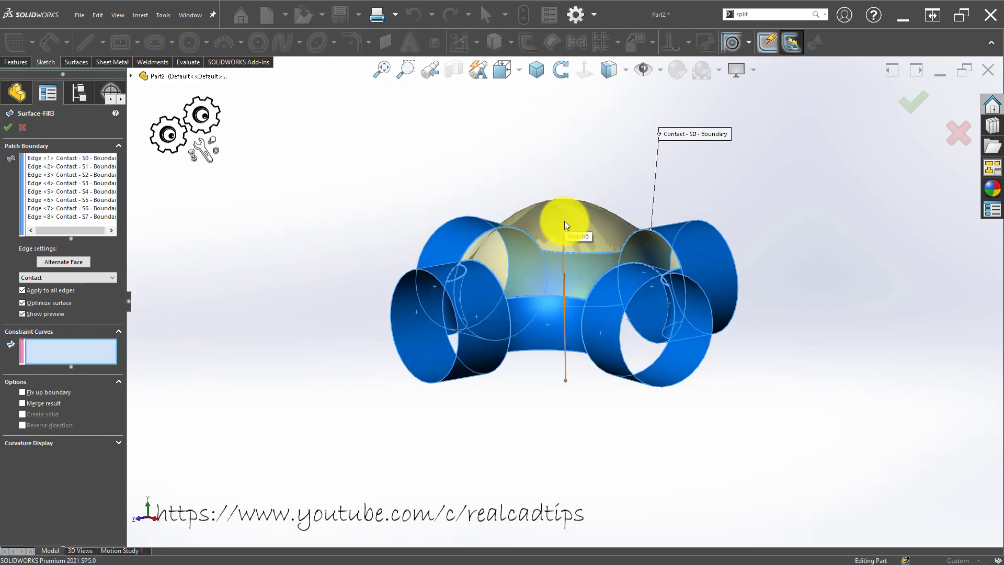
click(131, 76)
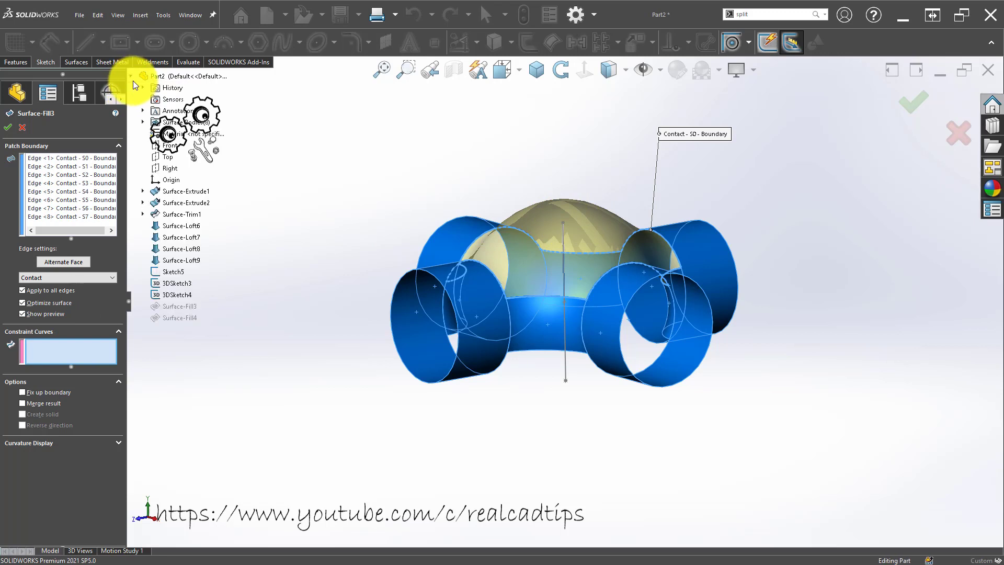
right_click(174, 274)
click(208, 296)
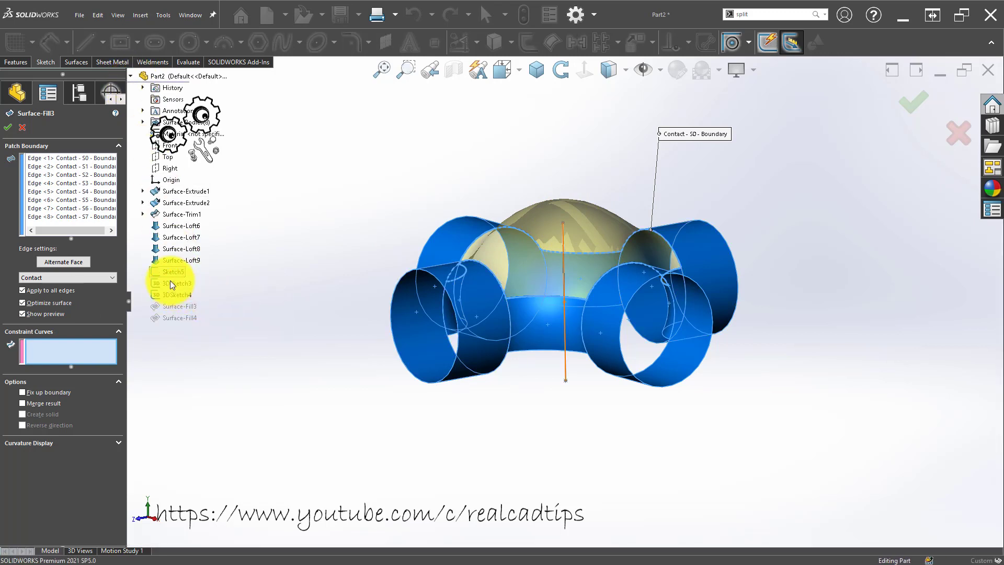
- Use 3DSketch3's point as the fill constraint, accept, and roll forward past Surface-Fill4
click(564, 222)
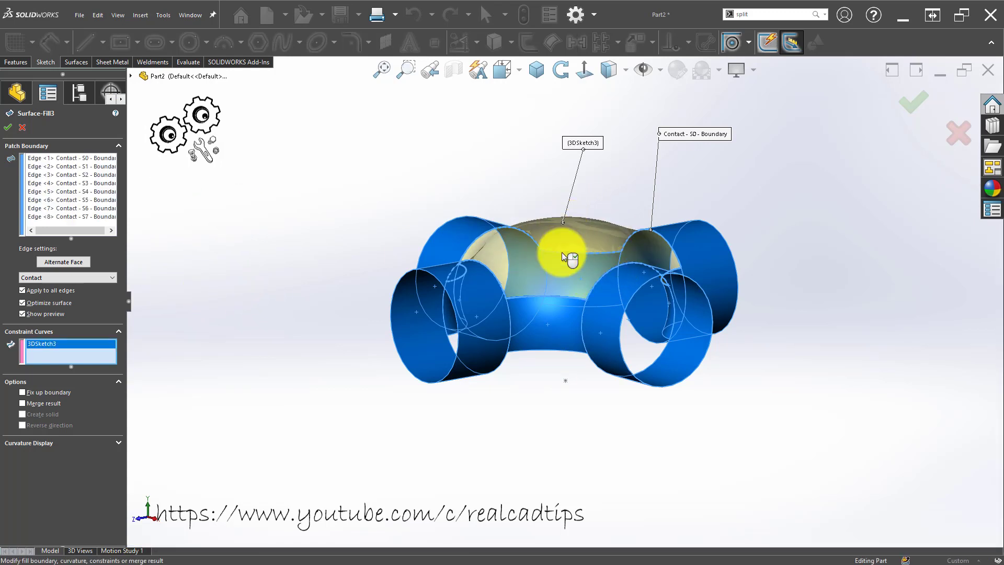
mouse_move(564, 222)
middle_down()
mouse_move(554, 238)
mouse_move(723, 181)
middle_up()
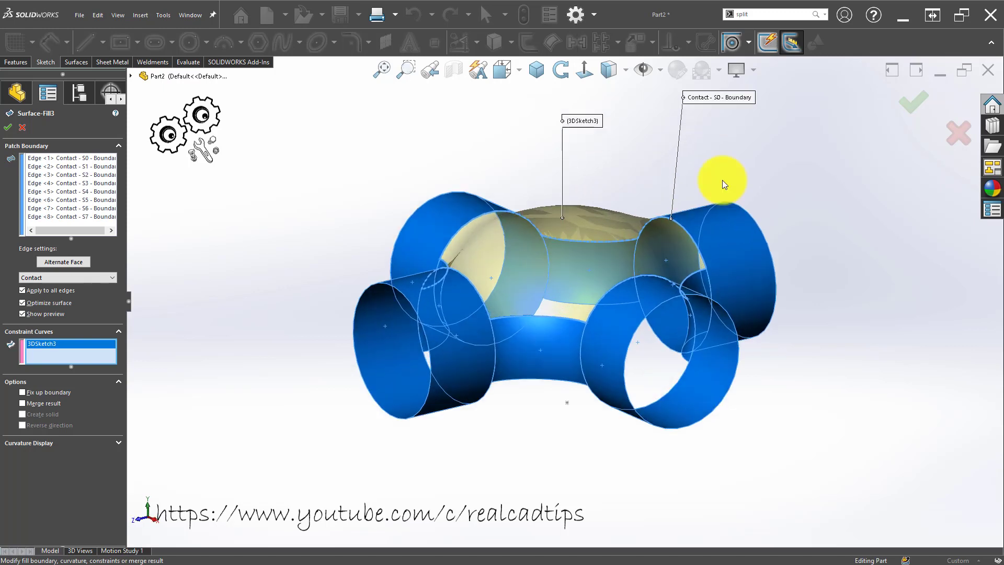
click(901, 105)
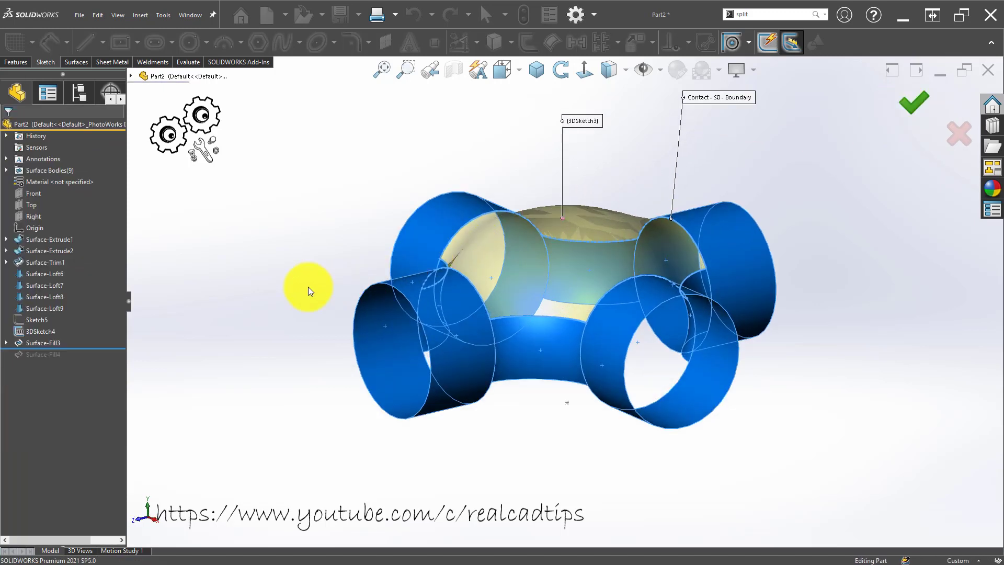
drag(90, 348, 58, 359)
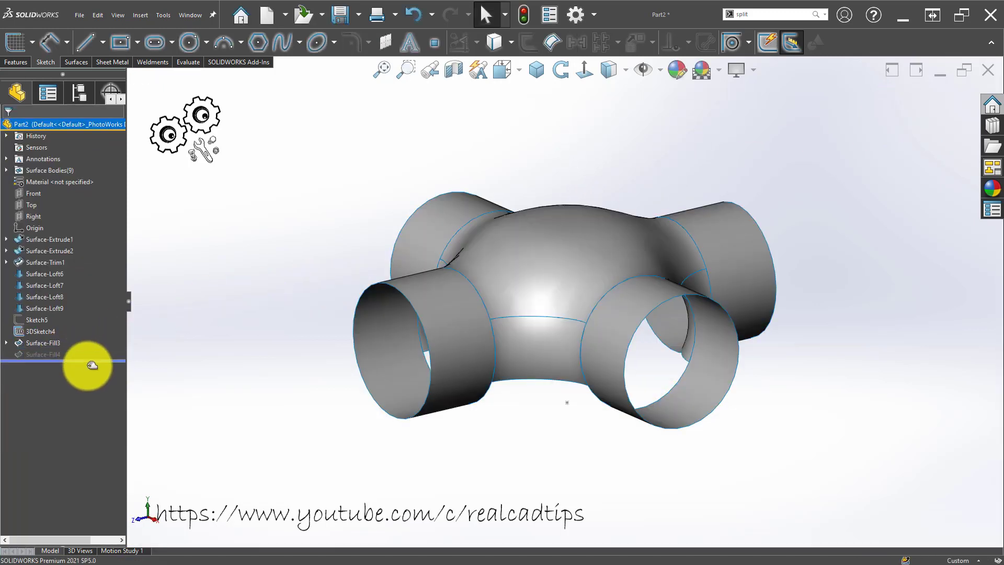
- Add 3DSketch4 as a constraint curve on Surface-Fill4 so the lower cap domes
click(45, 351)
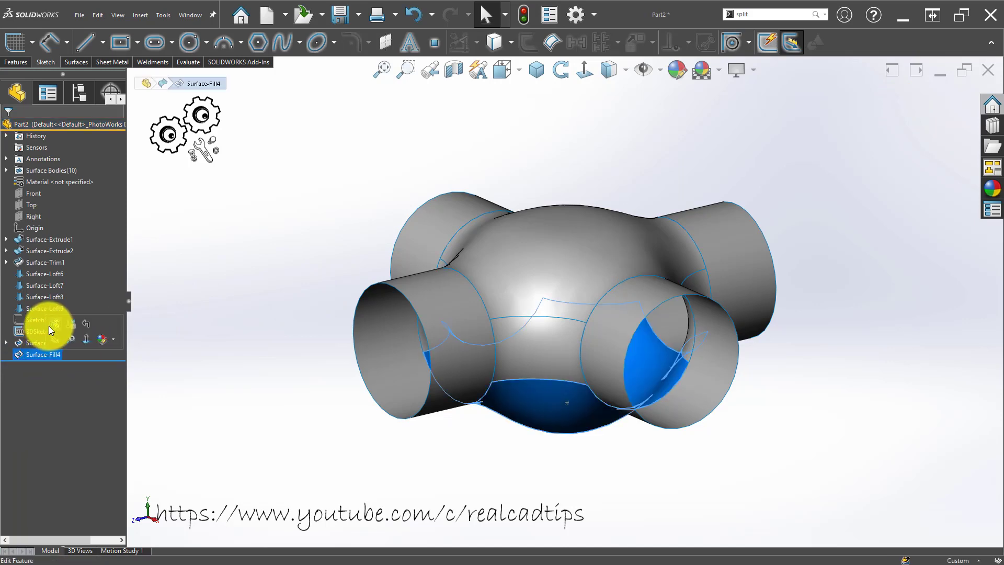
double_click(527, 360)
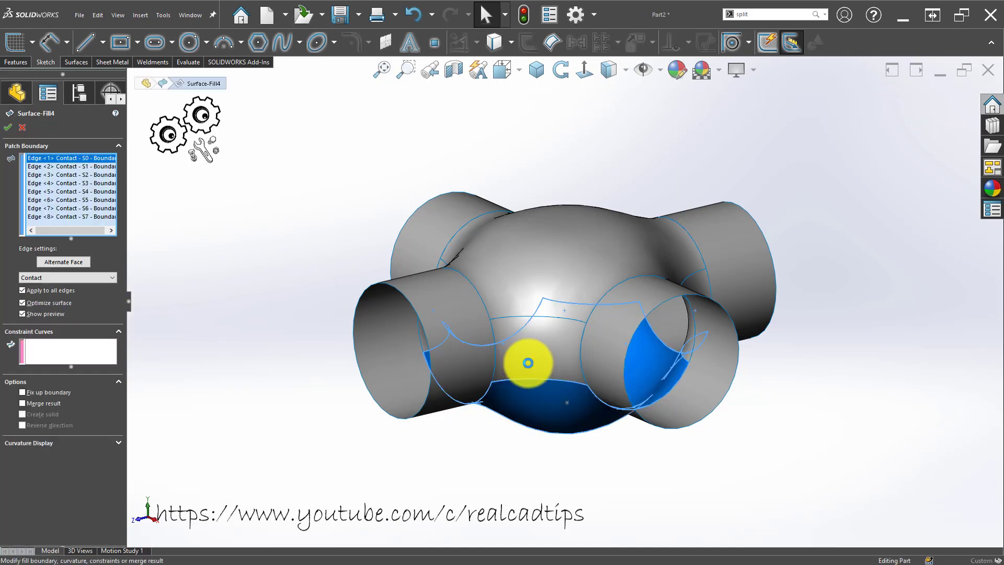
middle_drag(572, 193, 576, 11)
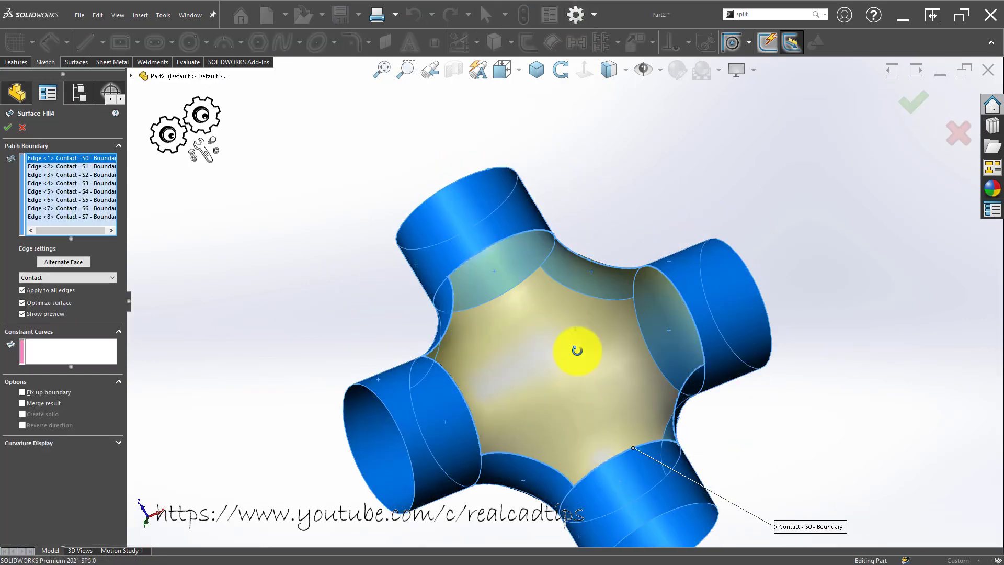
mouse_move(578, 352)
middle_down()
mouse_move(576, 249)
mouse_move(589, 233)
middle_up()
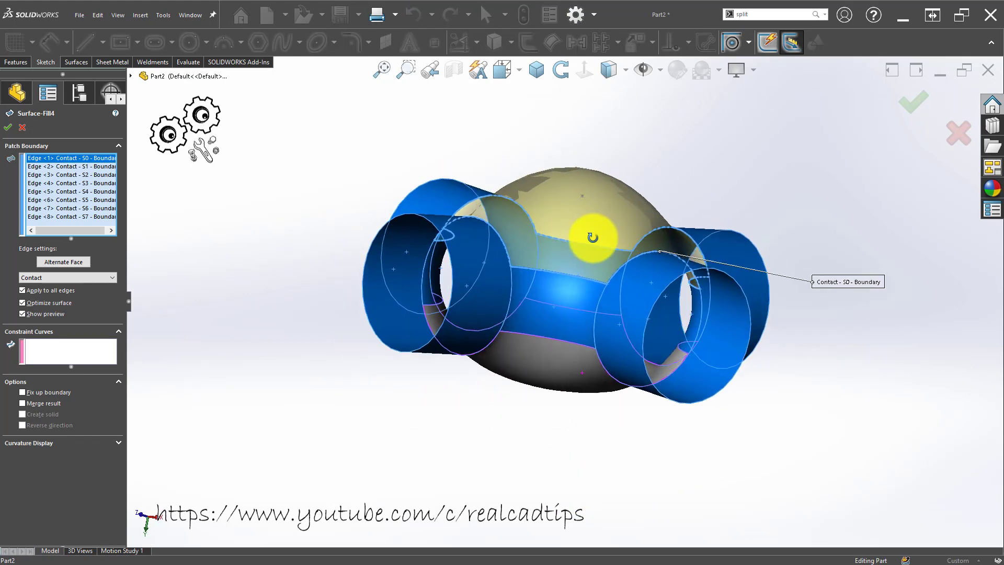
click(60, 352)
click(582, 197)
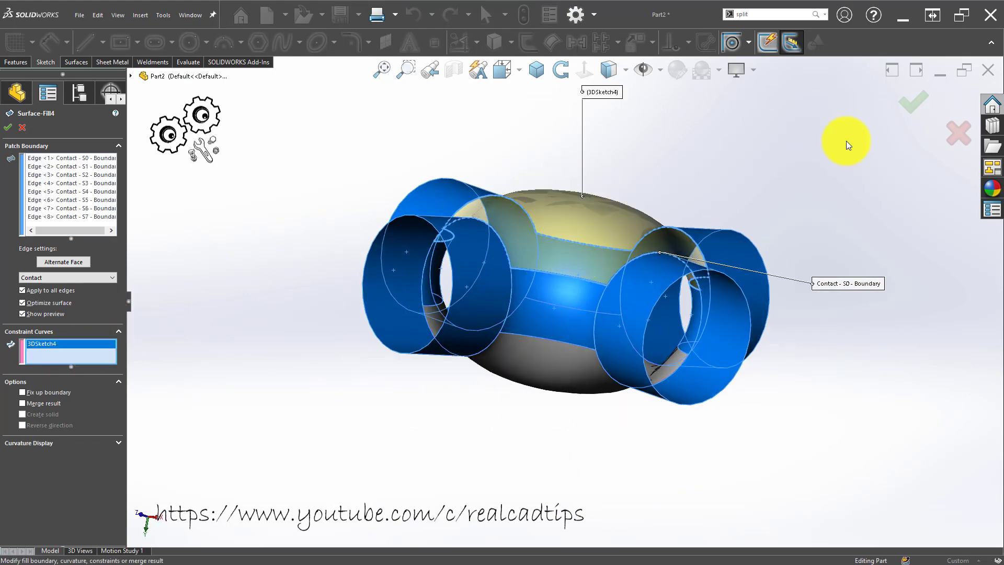
key(Return)
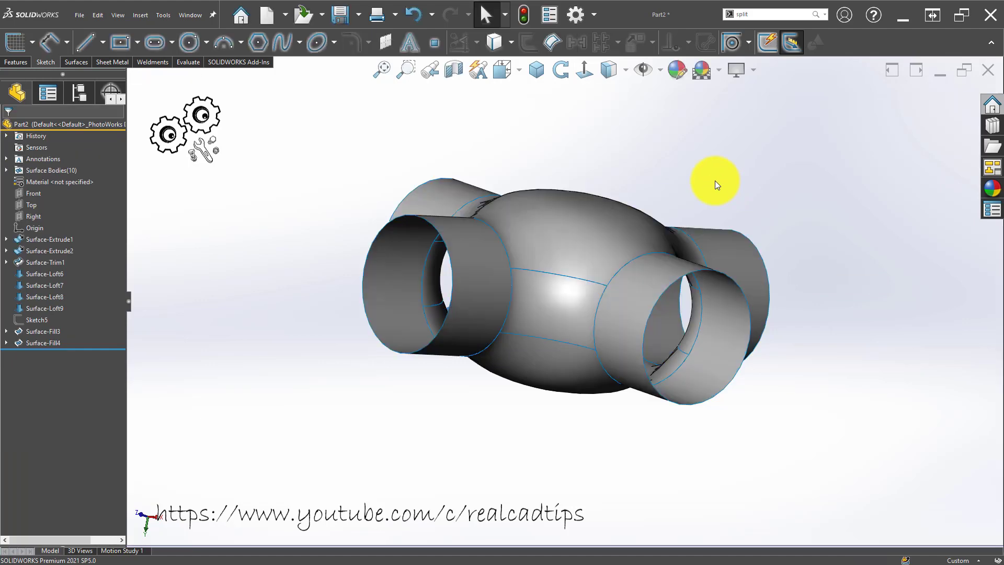
mouse_move(714, 181)
middle_down()
mouse_move(544, 275)
mouse_move(520, 336)
mouse_move(582, 162)
mouse_move(544, 251)
mouse_move(556, 332)
mouse_move(546, 322)
middle_up()
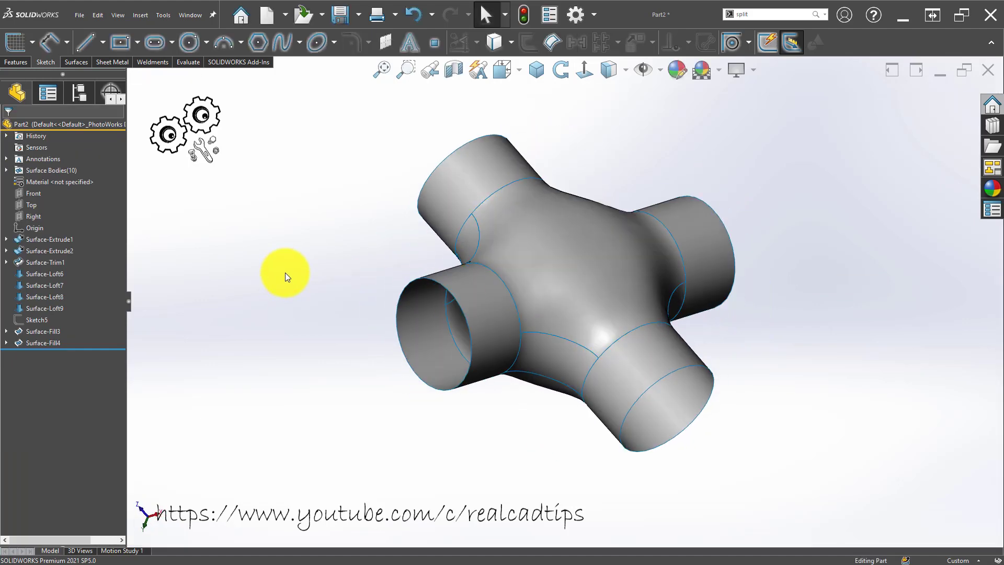
- Knit all the hub surfaces into a single surface body
click(76, 62)
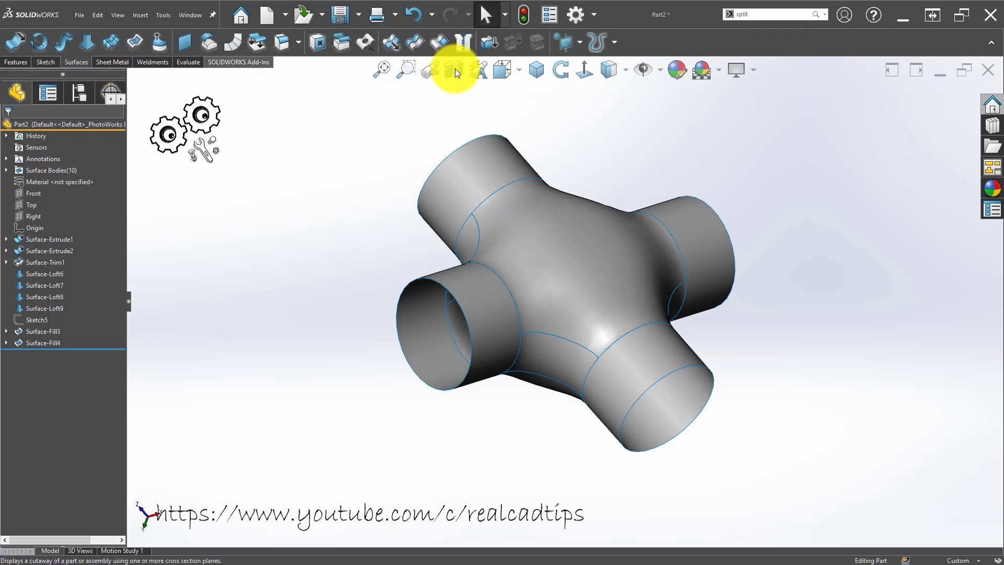
click(463, 38)
scroll(392, 152, up, 5)
drag(349, 185, 773, 489)
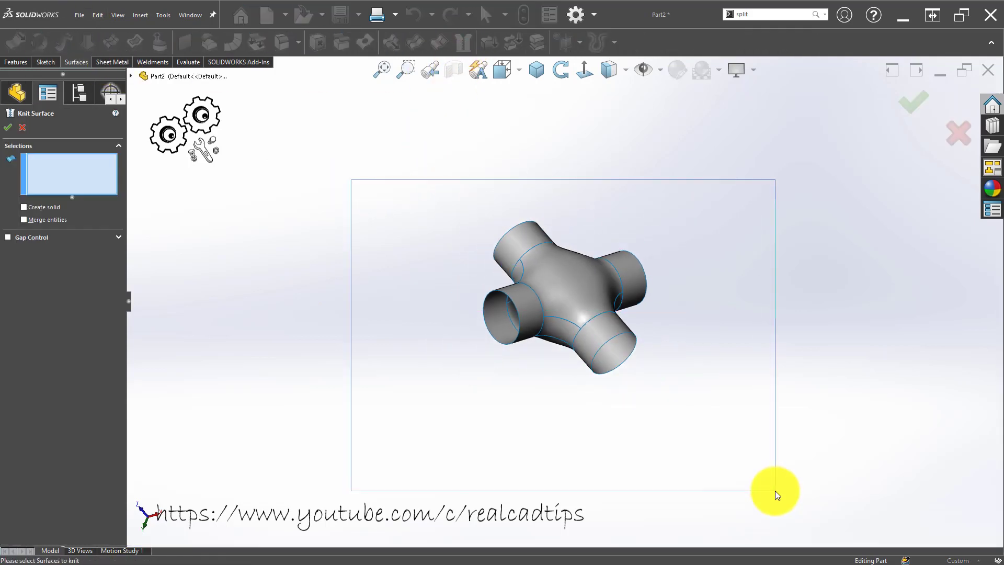
click(9, 126)
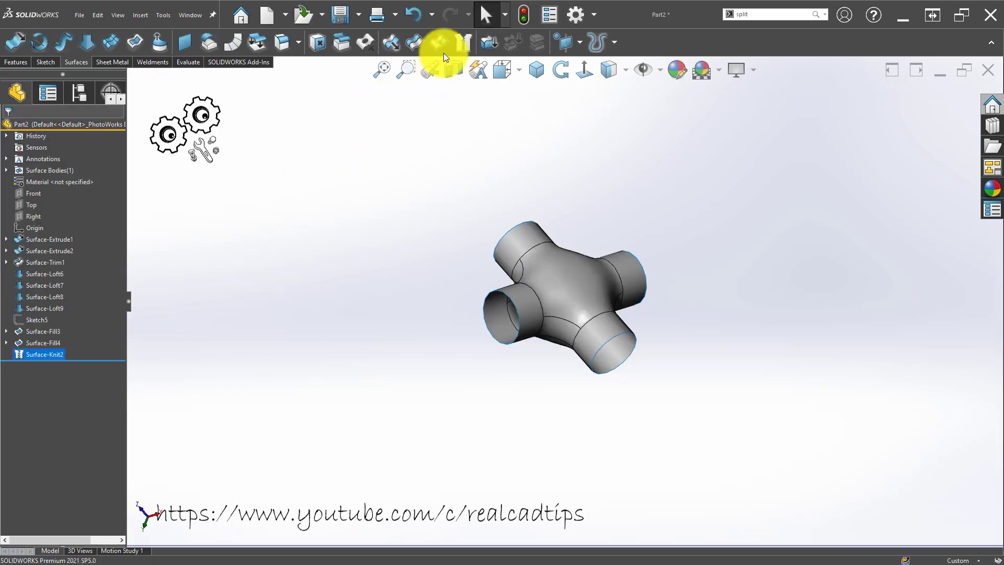
- Thicken the knitted surface into a solid with 10.00mm walls
click(489, 46)
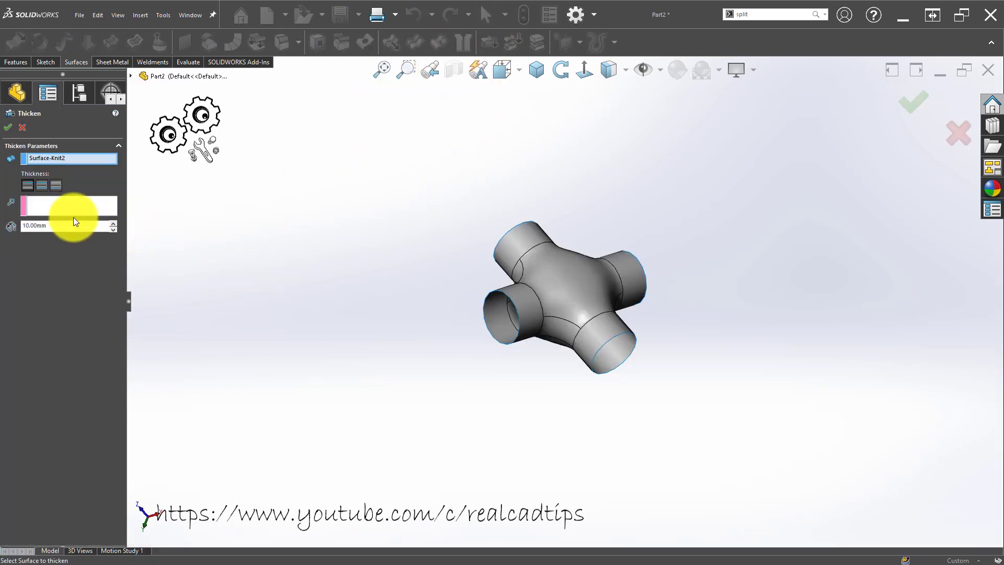
click(8, 130)
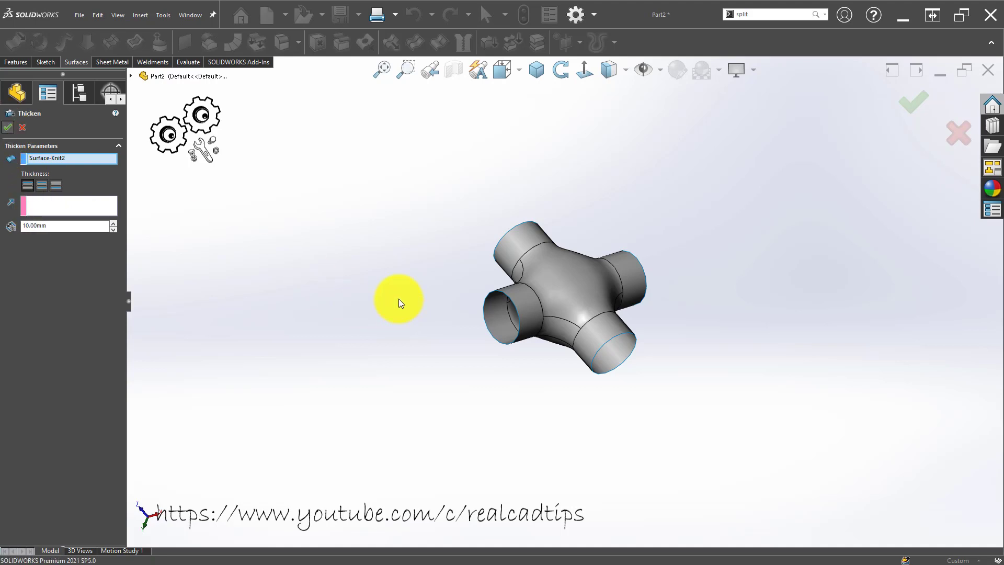
scroll(523, 293, down, 2)
scroll(454, 333, down, 3)
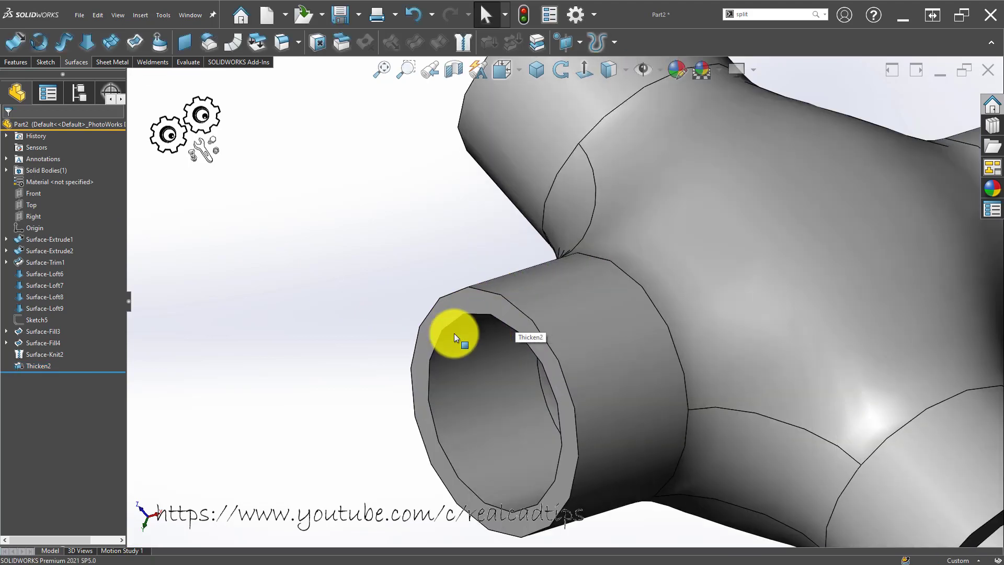
scroll(523, 335, up, 3)
- Inspect Thicken2's preview inside an opening, then close it without changes
click(35, 365)
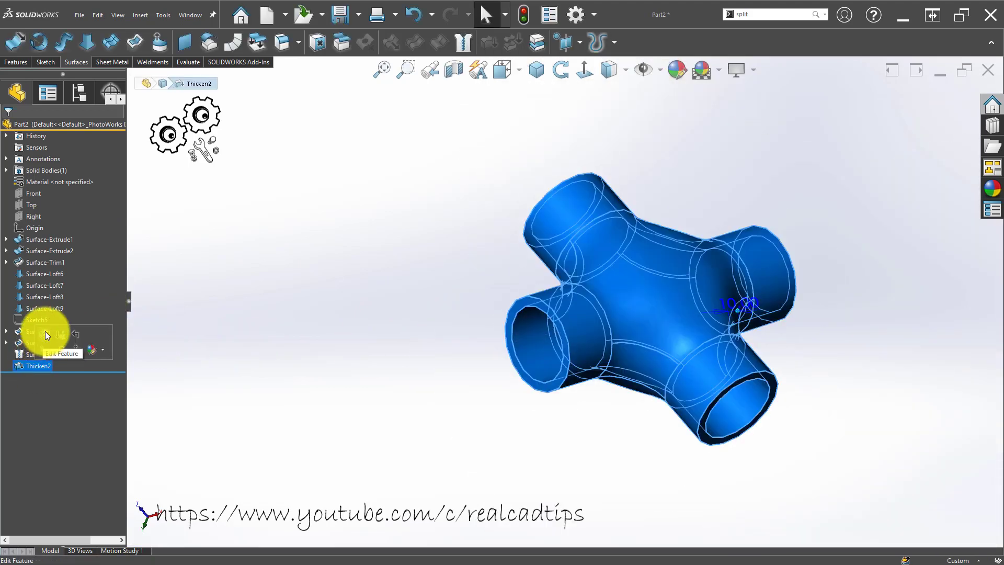
click(45, 331)
mouse_move(549, 359)
middle_down()
mouse_move(583, 286)
mouse_move(559, 347)
mouse_move(551, 320)
middle_up()
scroll(551, 321, down, 5)
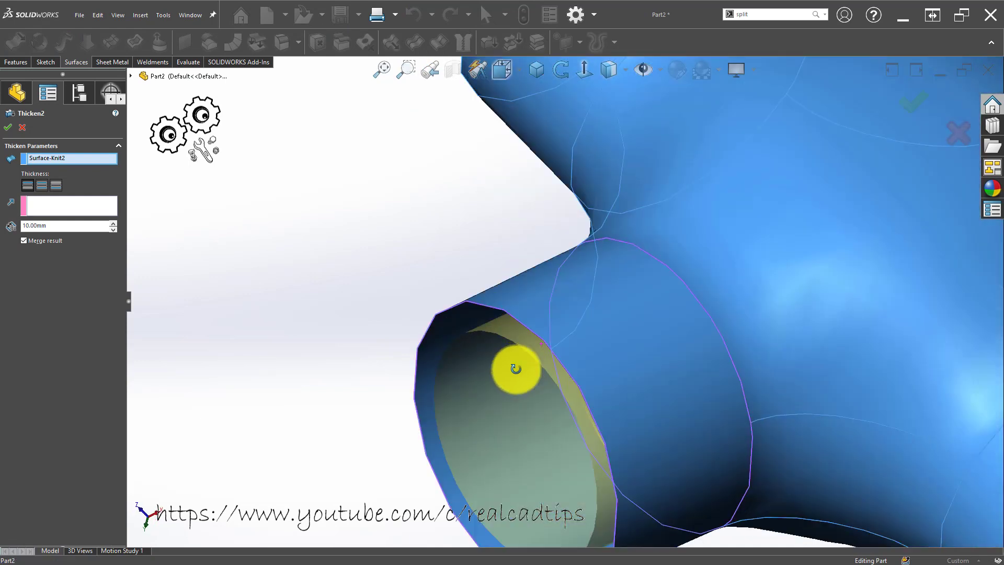
mouse_move(515, 365)
middle_down()
mouse_move(502, 332)
mouse_move(513, 281)
mouse_move(520, 287)
middle_up()
scroll(510, 311, up, 5)
scroll(509, 311, up, 2)
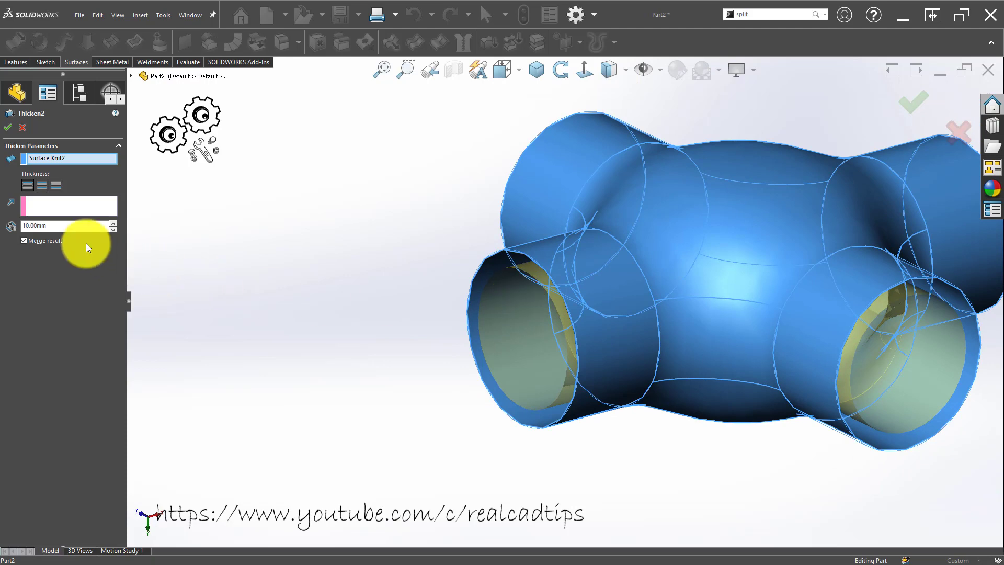
click(6, 126)
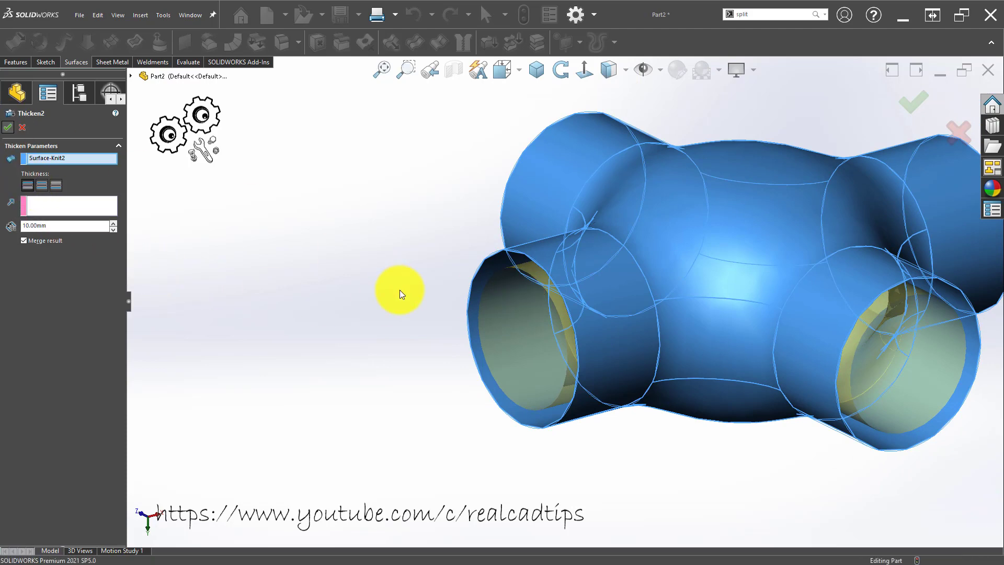
- Select the inner bore face of the front opening to examine the wall
mouse_move(551, 331)
middle_down()
mouse_move(586, 341)
mouse_move(549, 376)
middle_up()
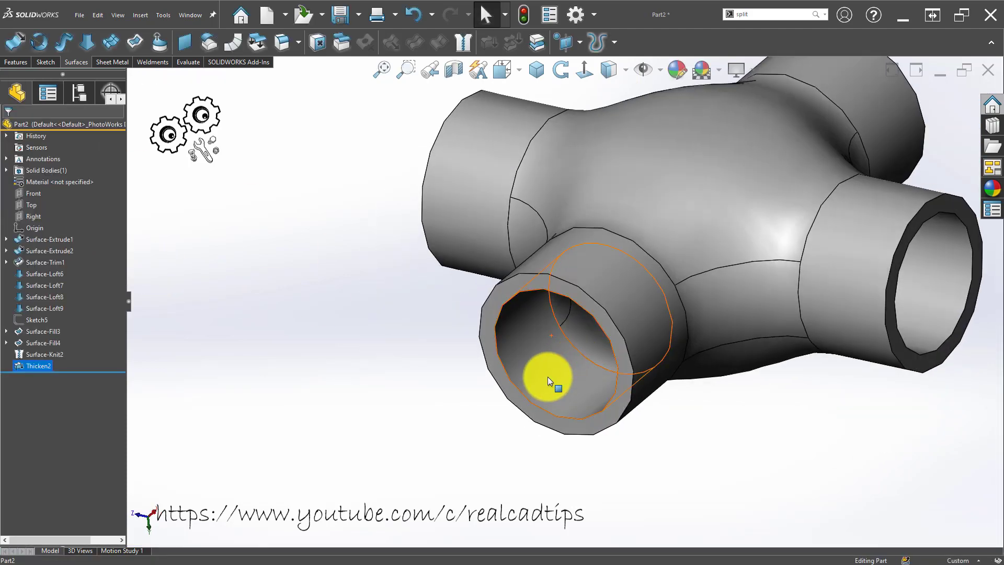
click(547, 378)
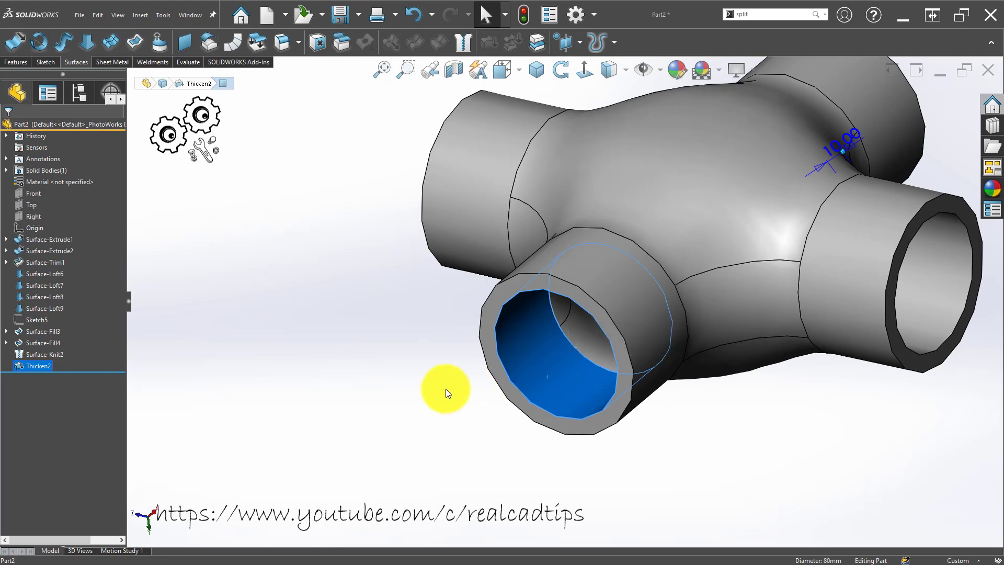
click(416, 381)
click(533, 330)
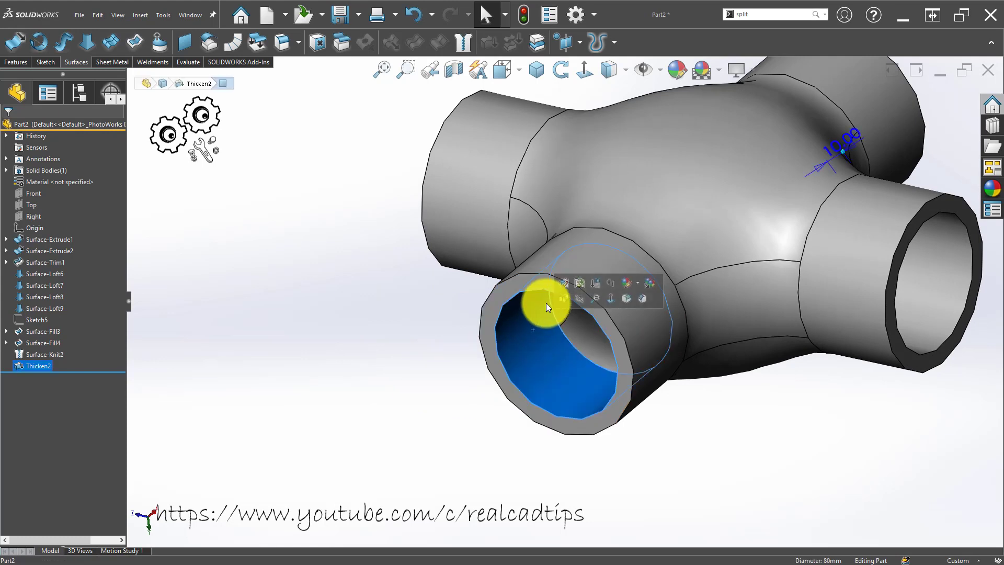
- Set Thicken2 to thicken on the opposite side only, keeping 10.00 mm
click(564, 283)
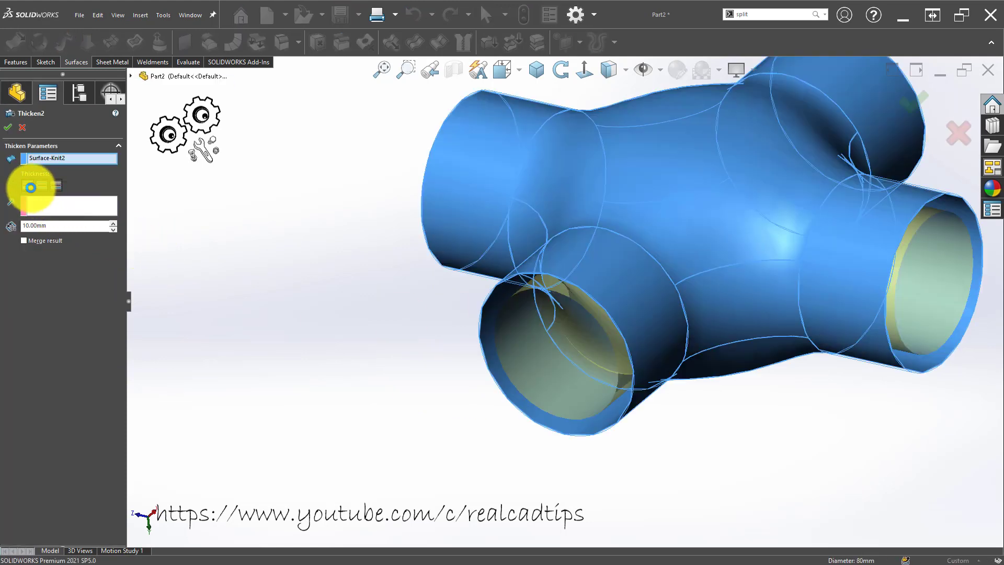
click(42, 185)
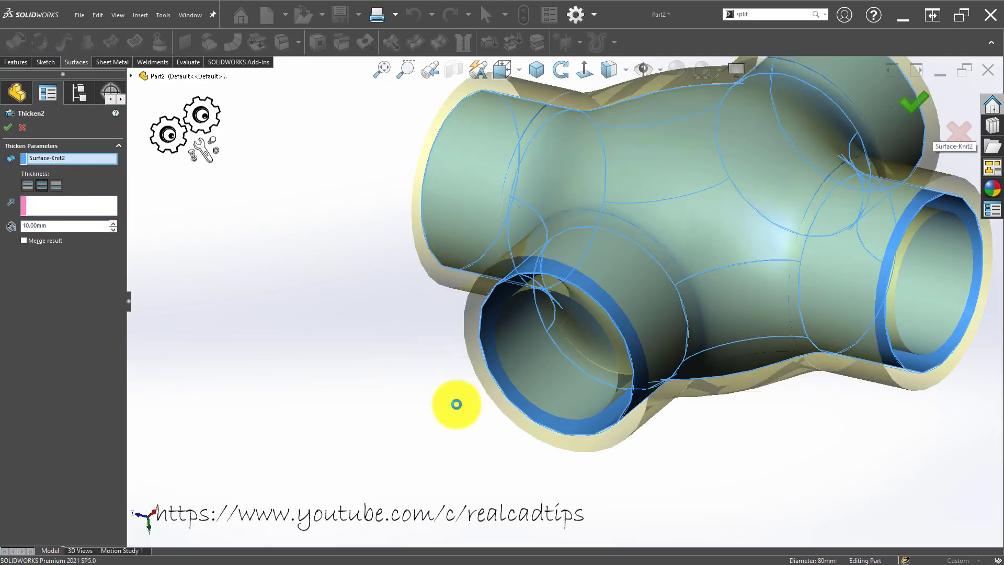
key(Return)
click(516, 372)
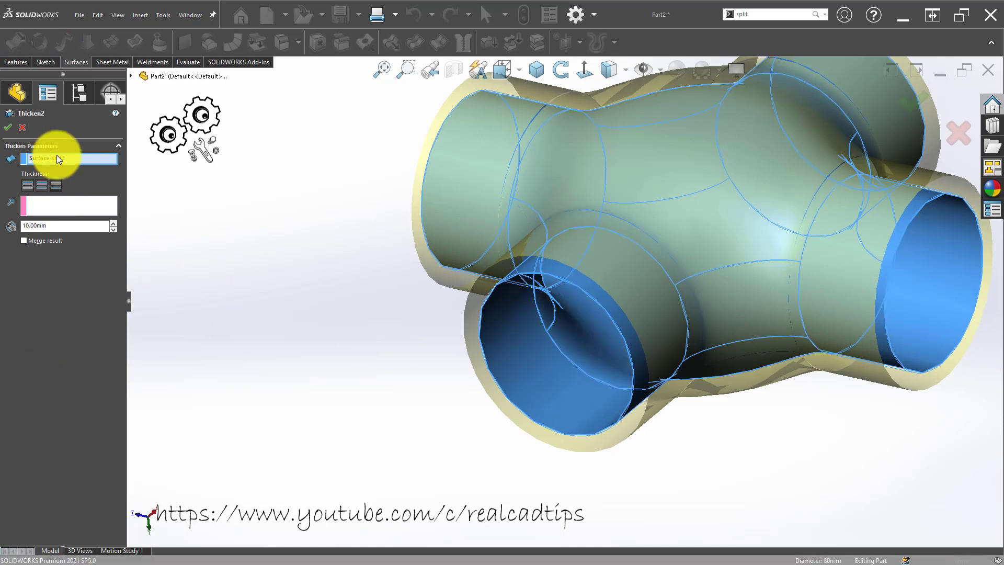
click(59, 186)
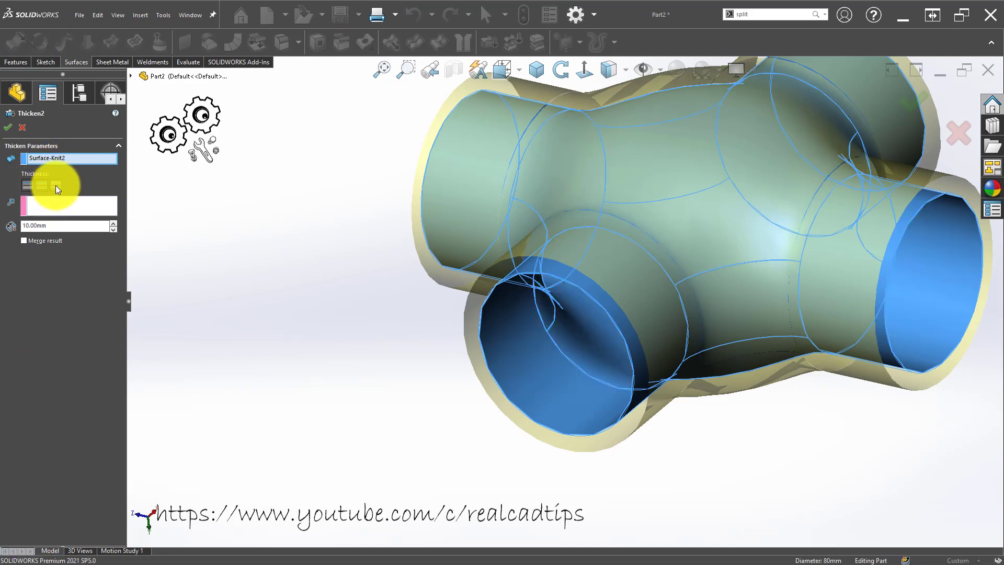
click(8, 128)
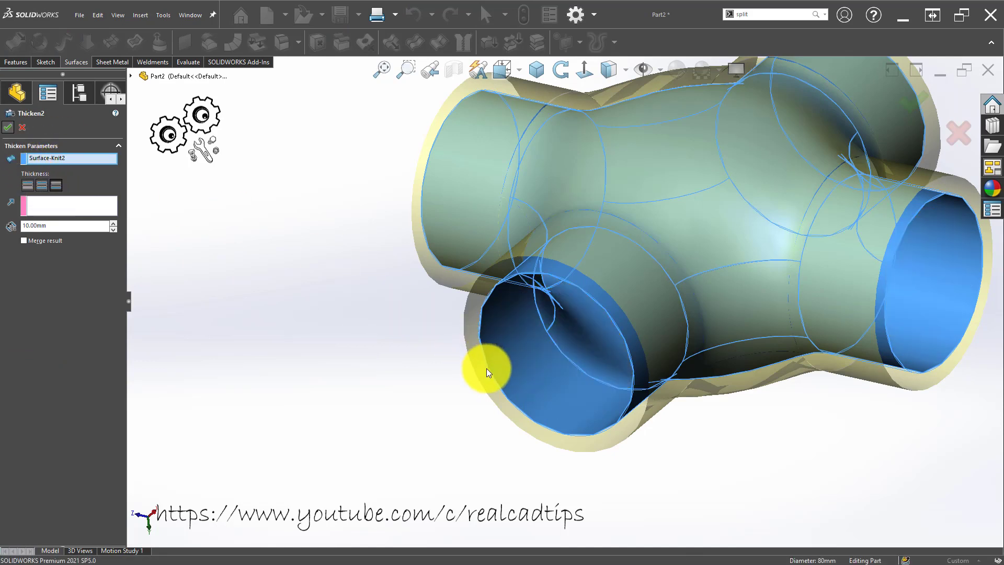
- Check the inner pipe face, then show the hub in isometric view
click(511, 349)
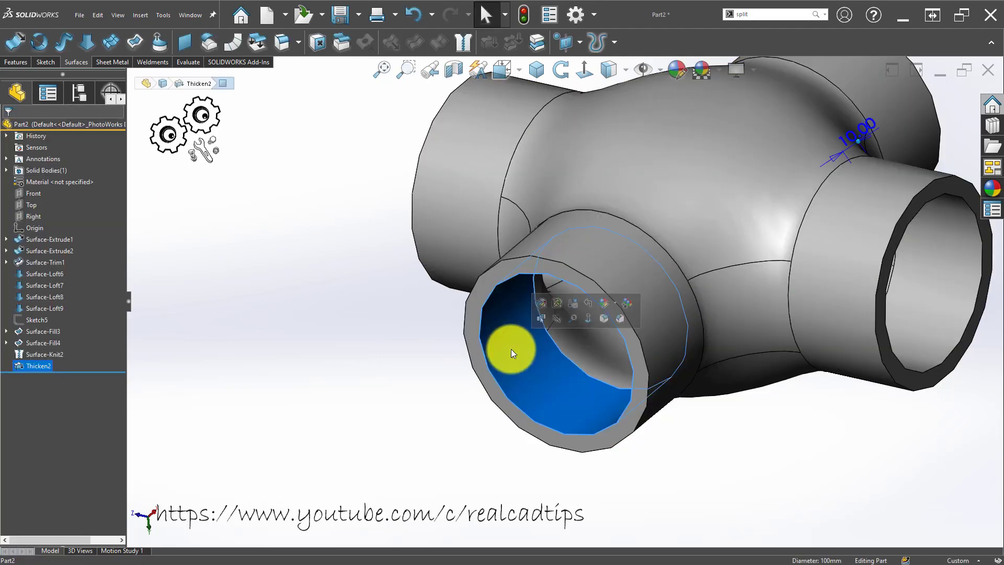
click(340, 385)
mouse_move(341, 385)
middle_down()
mouse_move(587, 315)
mouse_move(625, 210)
mouse_move(537, 329)
mouse_move(556, 332)
mouse_move(520, 148)
middle_up()
click(537, 70)
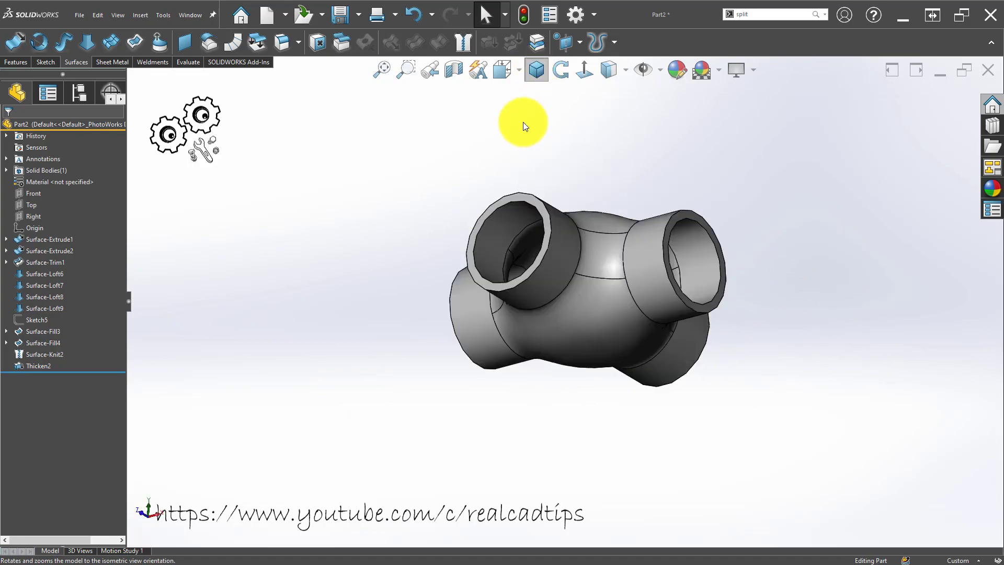